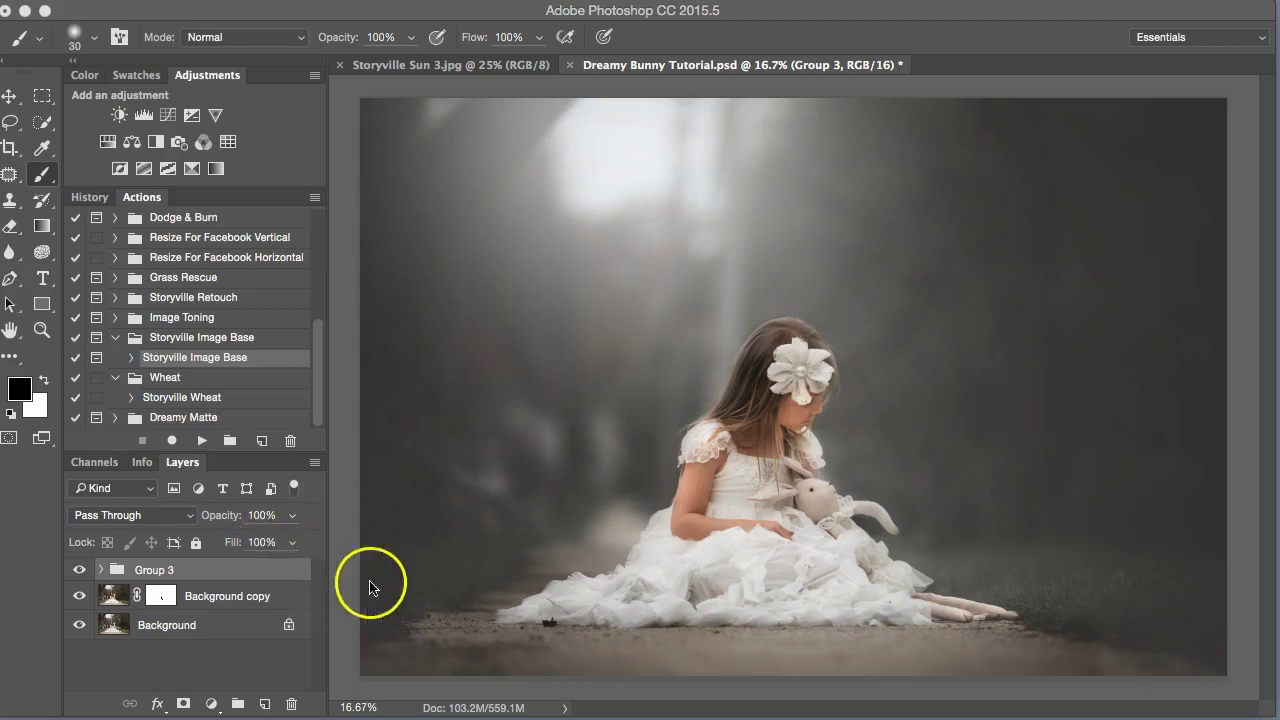
Toggle Group 3 and Background copy to compare the edits, leaving Group 3 hidden.
{"action": "left_click", "coordinate": [77, 572]}
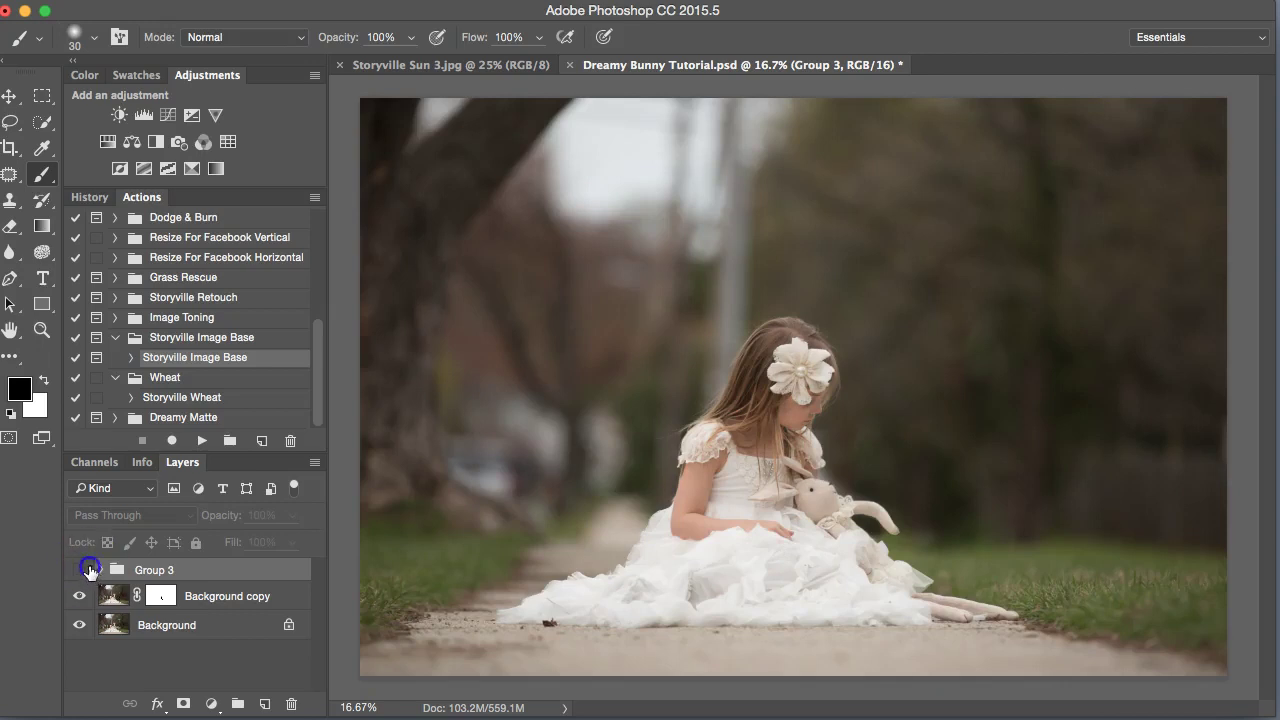
{"action": "left_click", "coordinate": [80, 570]}
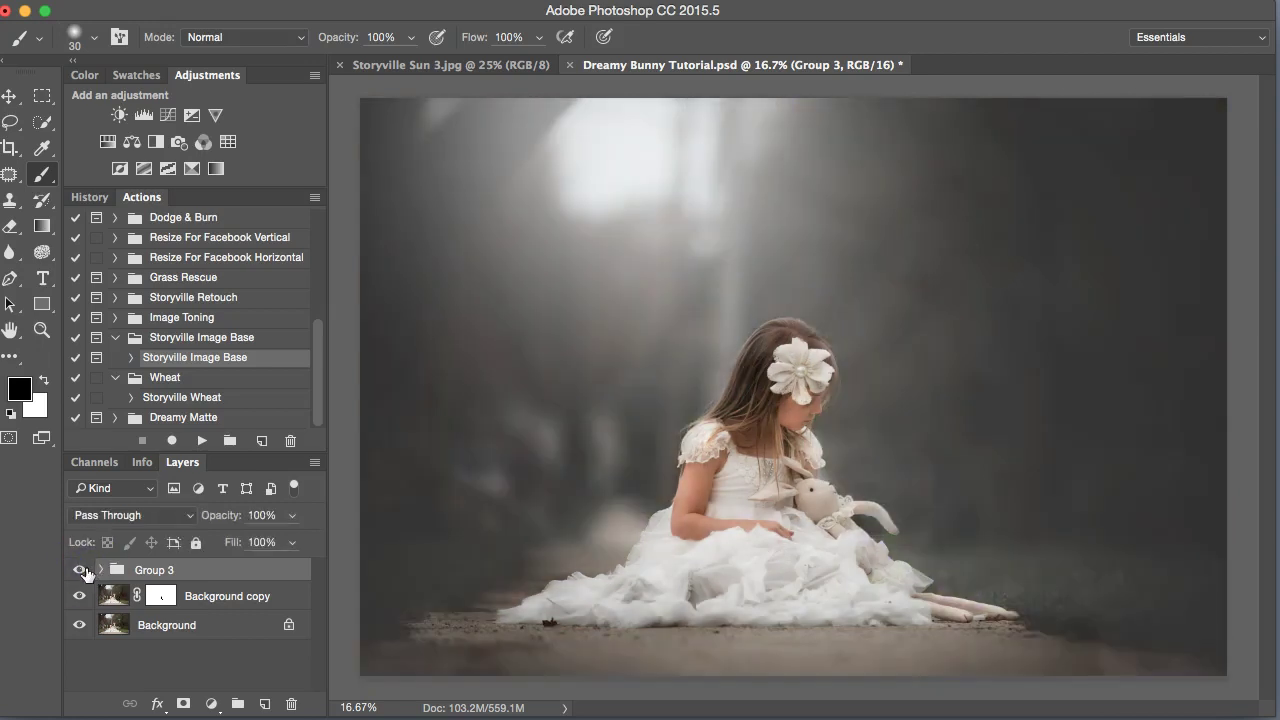
{"action": "left_click", "coordinate": [80, 570]}
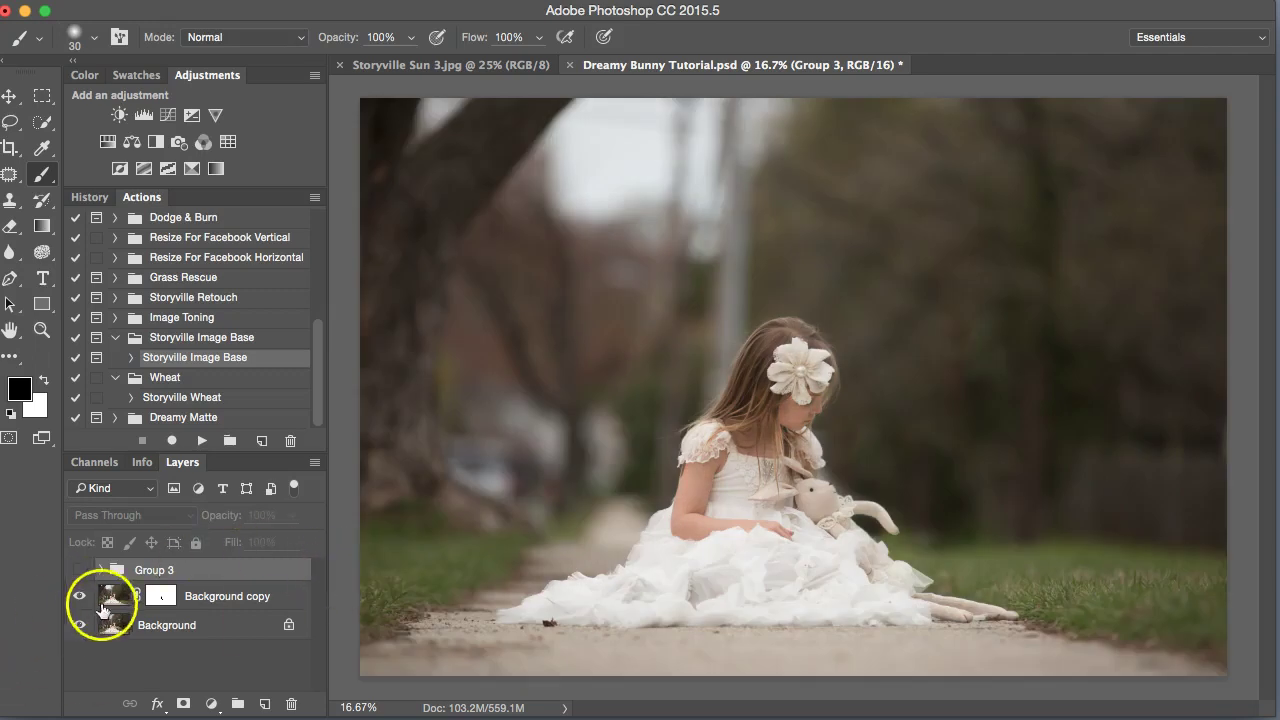
{"action": "left_click", "coordinate": [78, 597]}
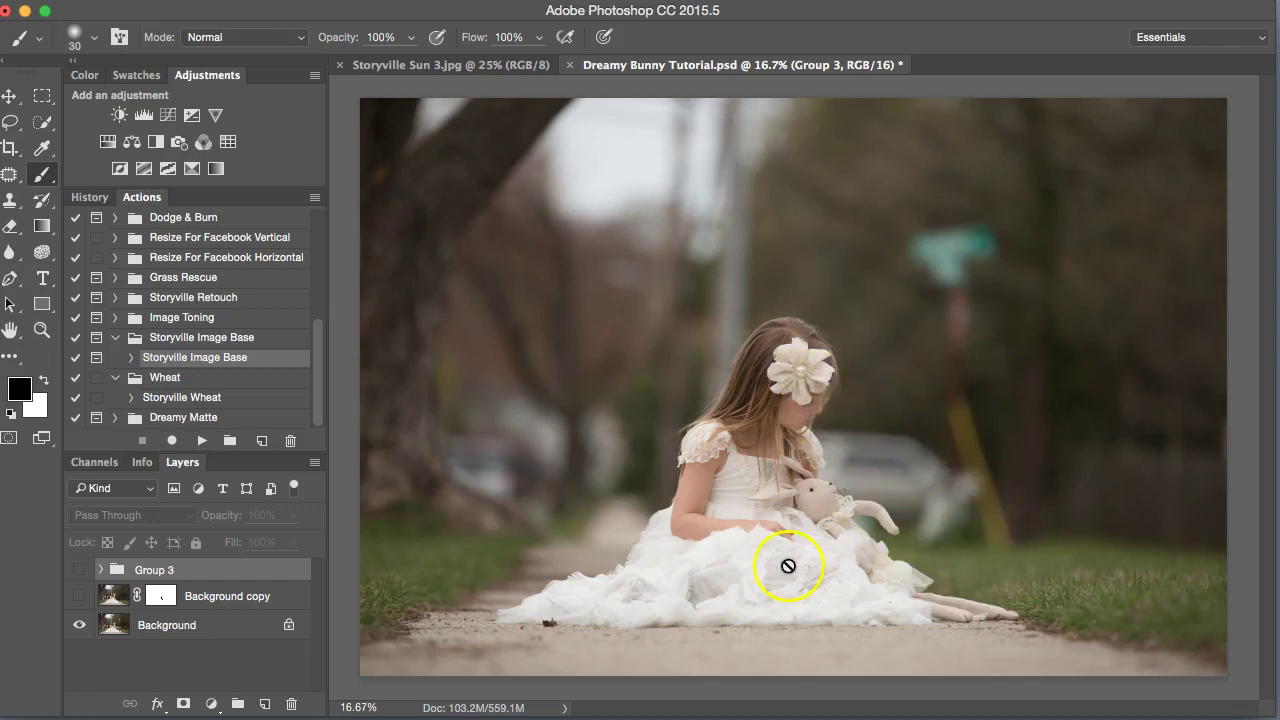
{"action": "left_click", "coordinate": [78, 596]}
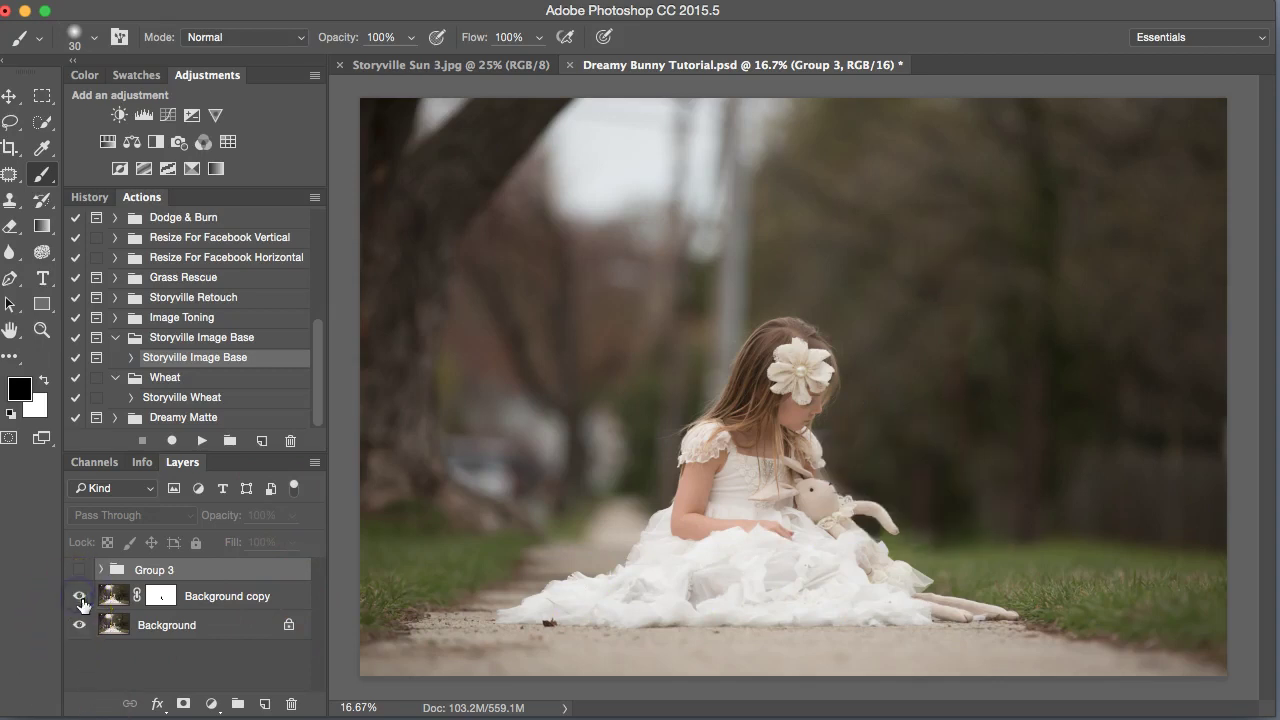
{"action": "left_click", "coordinate": [80, 569]}
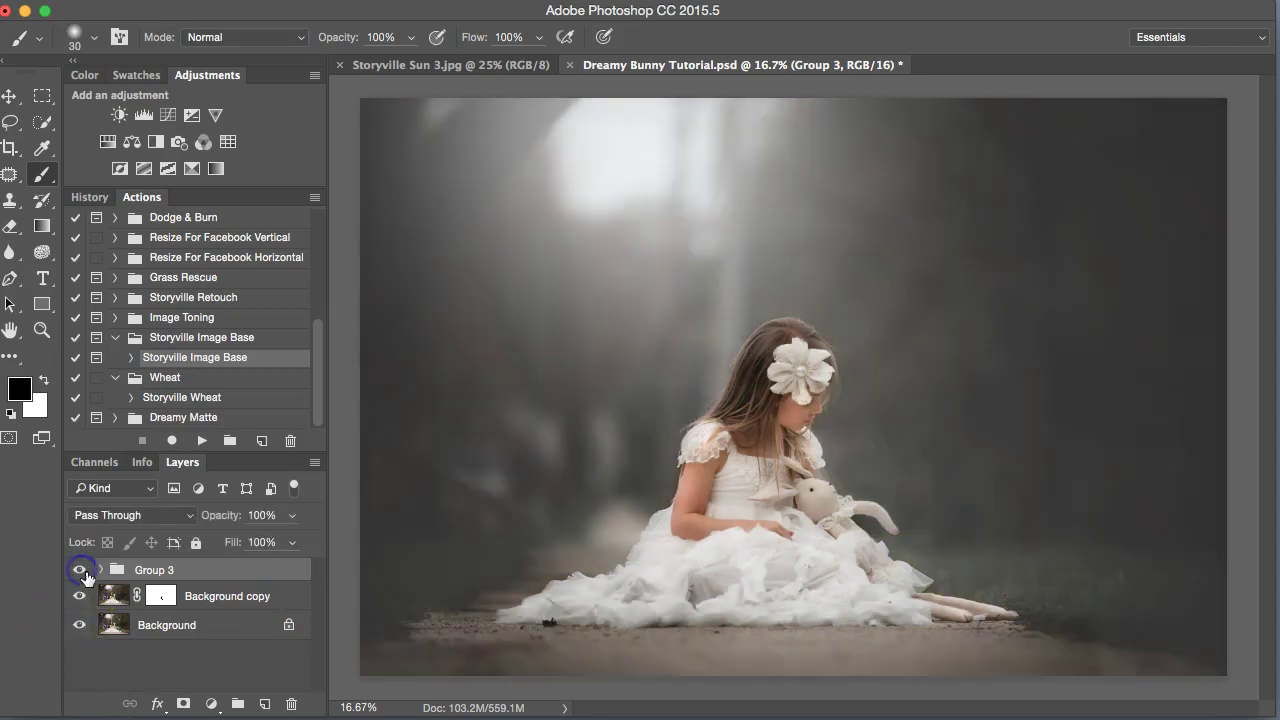
{"action": "left_click", "coordinate": [80, 570]}
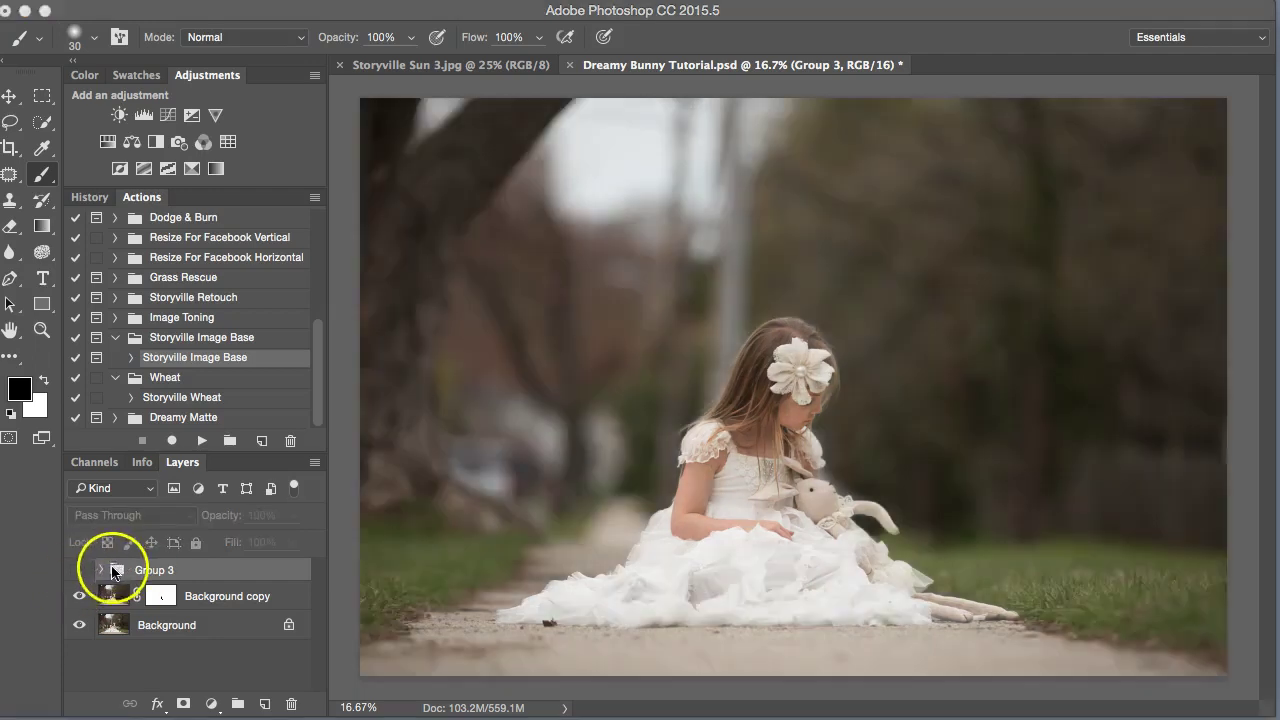
Delete Group 3 along with its old dreamy edit.
{"action": "left_click_drag", "start_coordinate": [100, 569], "coordinate": [158, 574]}
{"action": "double_click", "coordinate": [158, 572]}
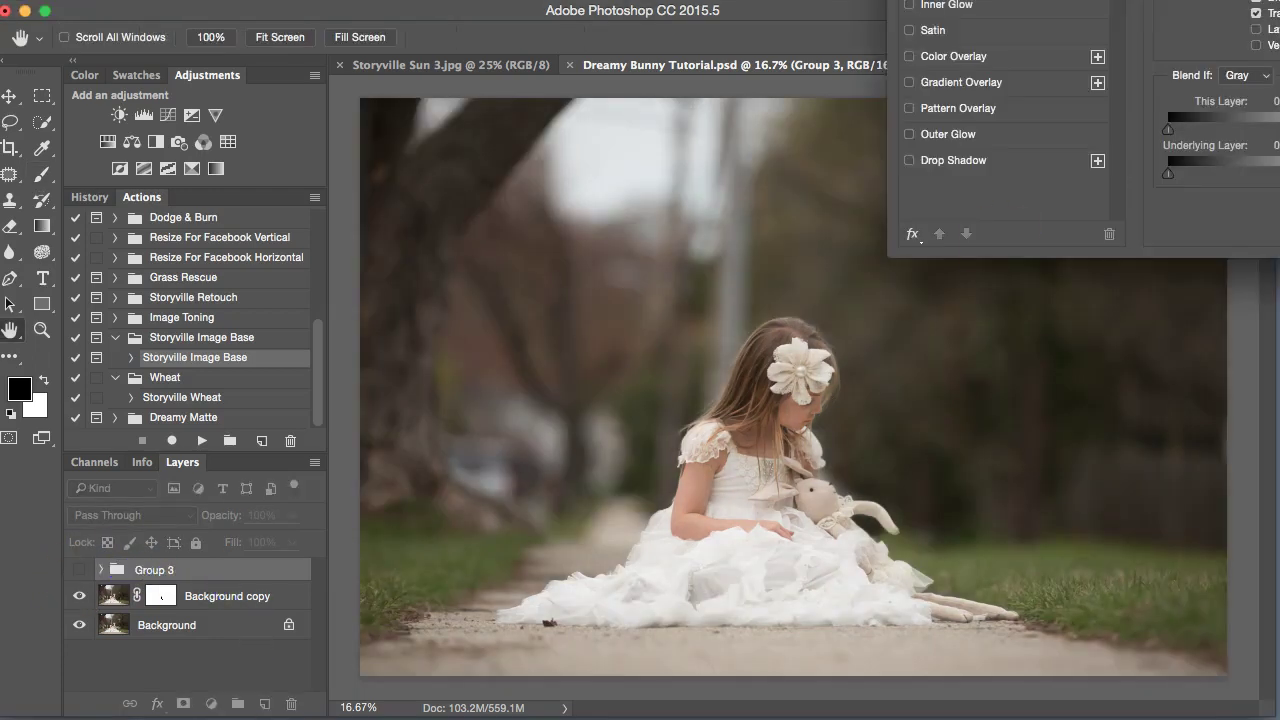
{"action": "key", "text": "Escape"}
{"action": "key", "text": "b"}
{"action": "left_click_drag", "start_coordinate": [109, 569], "coordinate": [291, 704]}
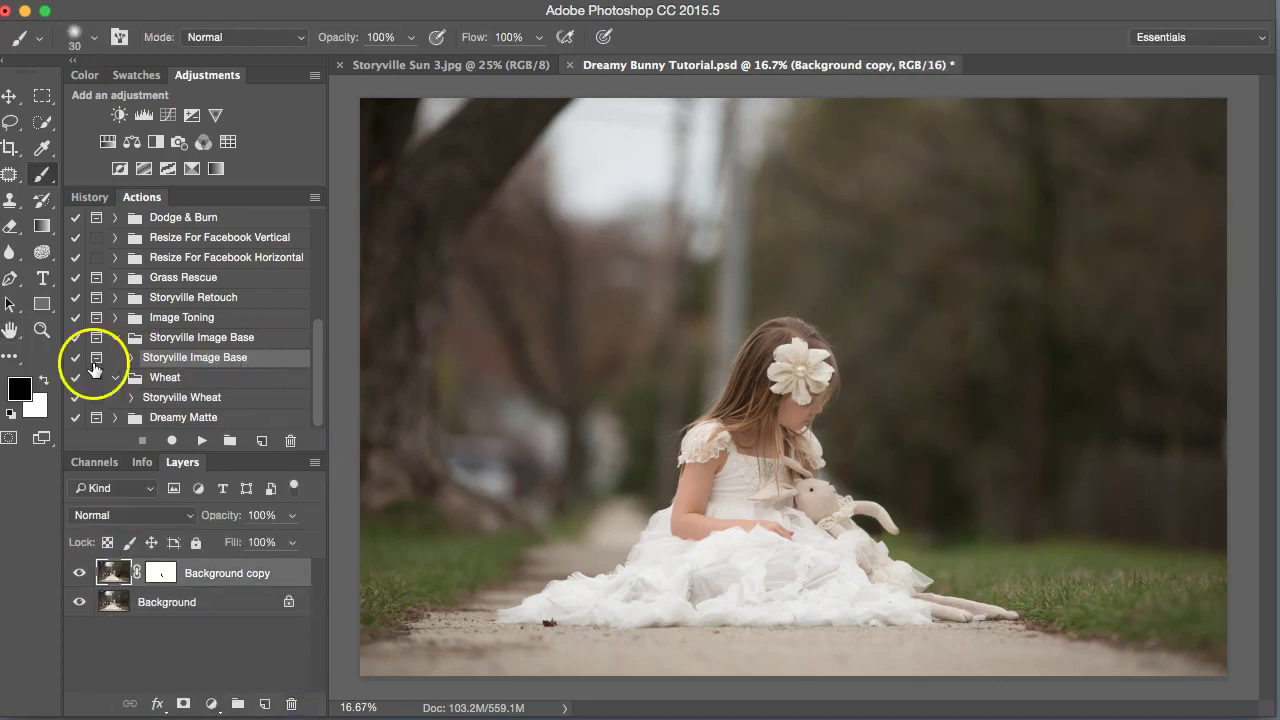
Run the Storyville Image Base action and recentre the Darken Edges vignette on the girl.
{"action": "left_click", "coordinate": [203, 440]}
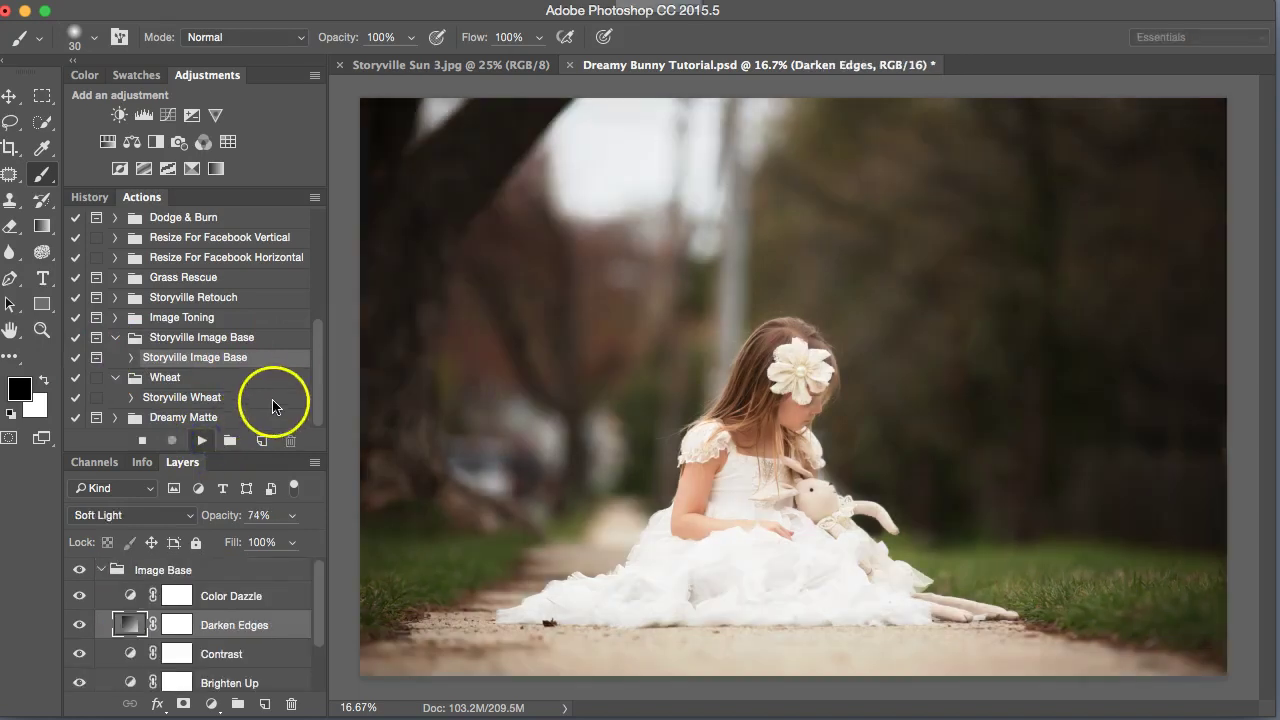
{"action": "left_click", "coordinate": [822, 54]}
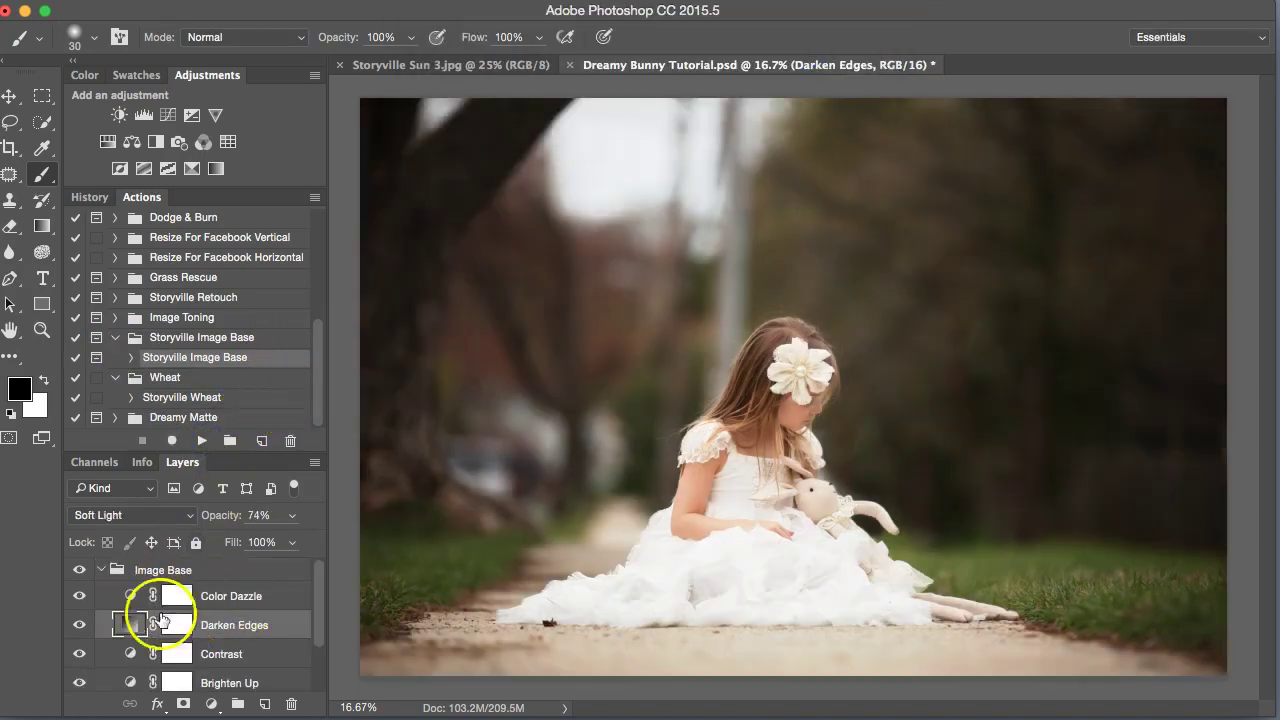
{"action": "double_click", "coordinate": [131, 628]}
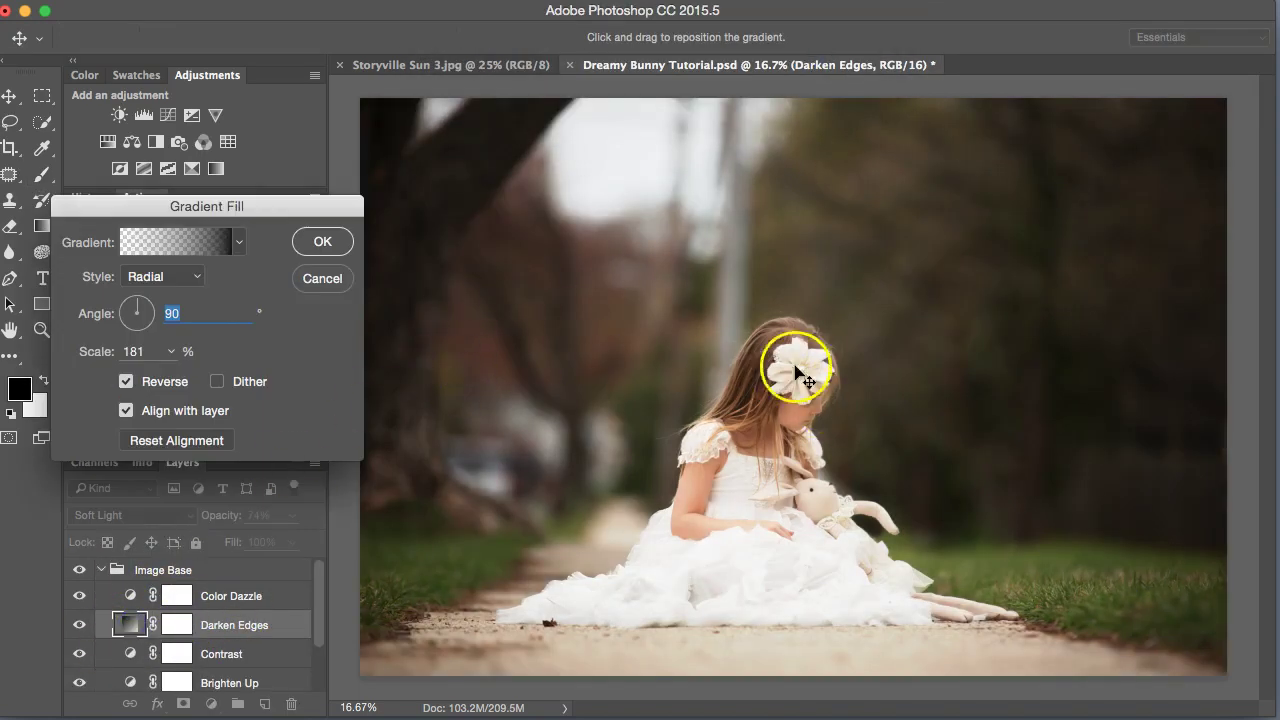
{"action": "left_click_drag", "start_coordinate": [800, 366], "coordinate": [776, 405]}
{"action": "left_click", "coordinate": [325, 241]}
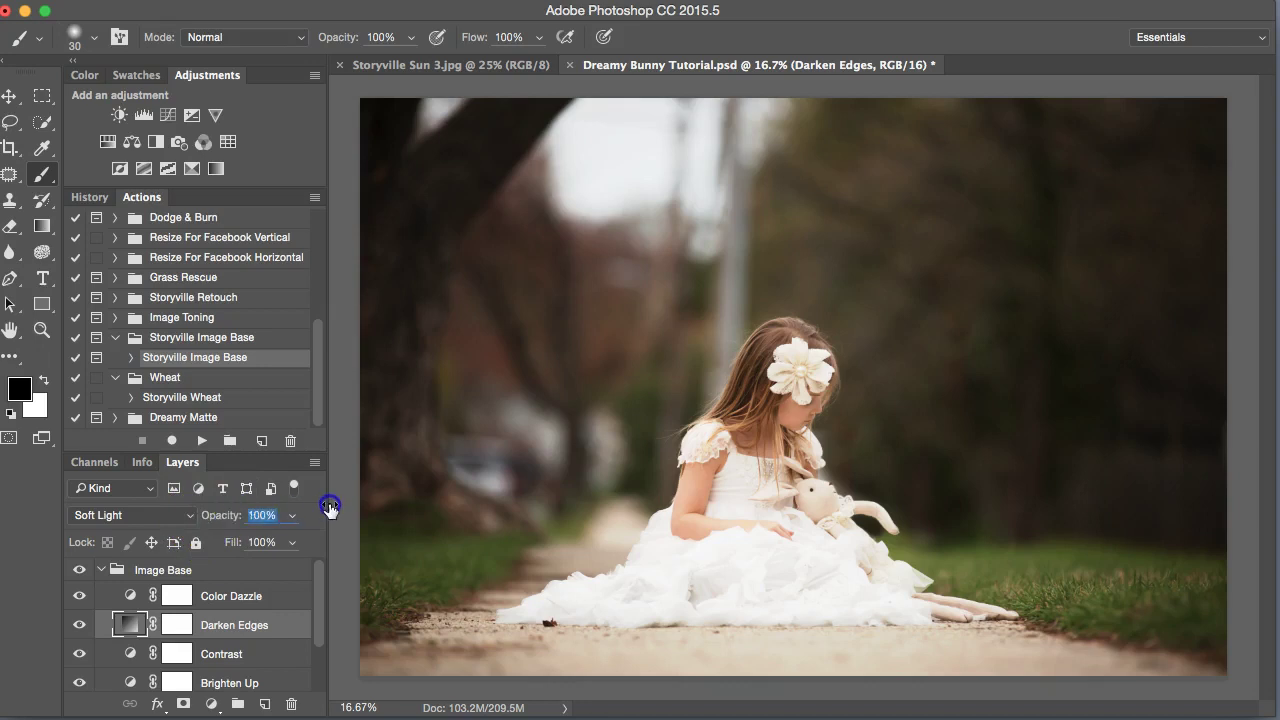
Set Darken Edges opacity to 100% and toggle Brighten Up to judge its effect.
{"action": "left_click_drag", "start_coordinate": [329, 507], "coordinate": [328, 507]}
{"action": "left_click", "coordinate": [216, 515]}
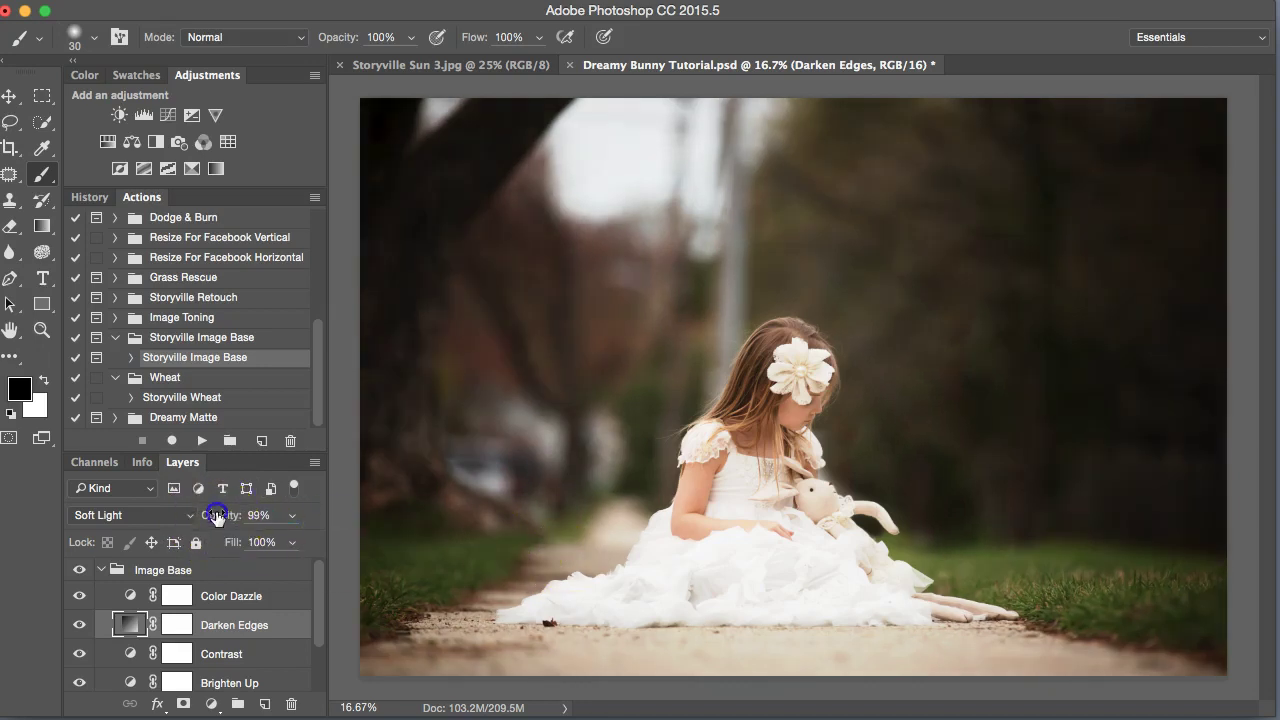
{"action": "key", "text": "Return"}
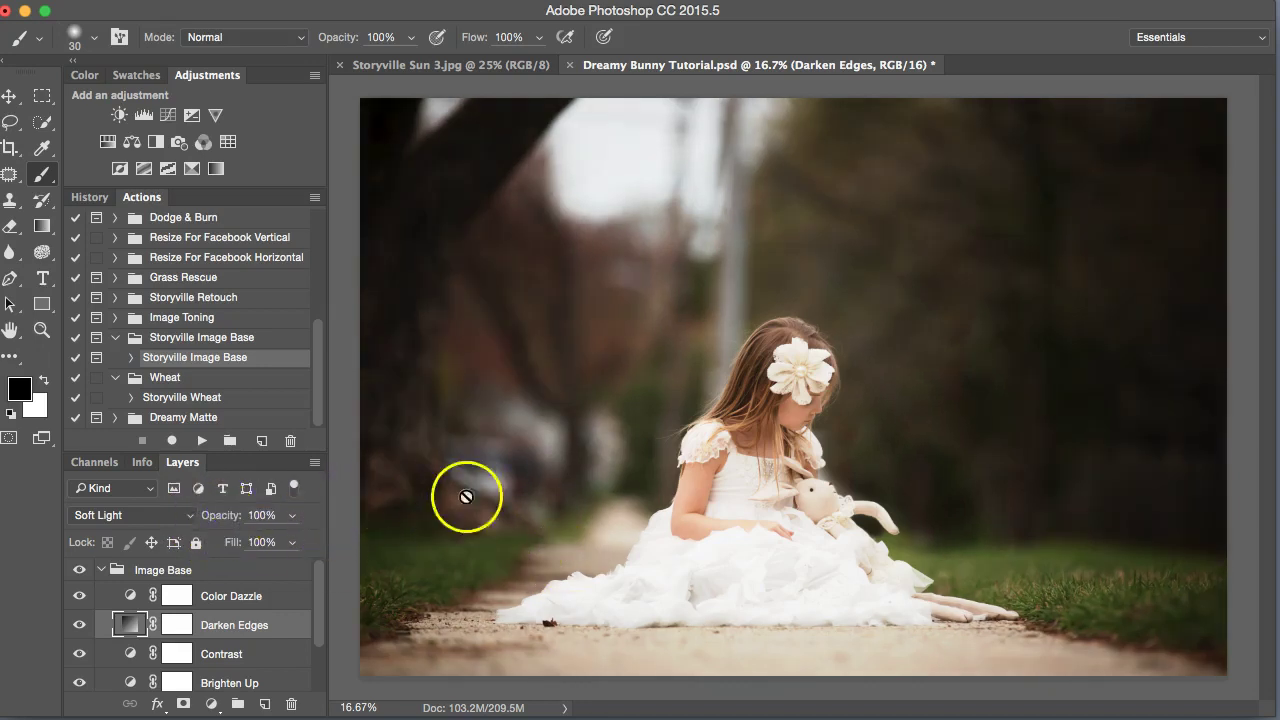
{"action": "left_click", "coordinate": [76, 683]}
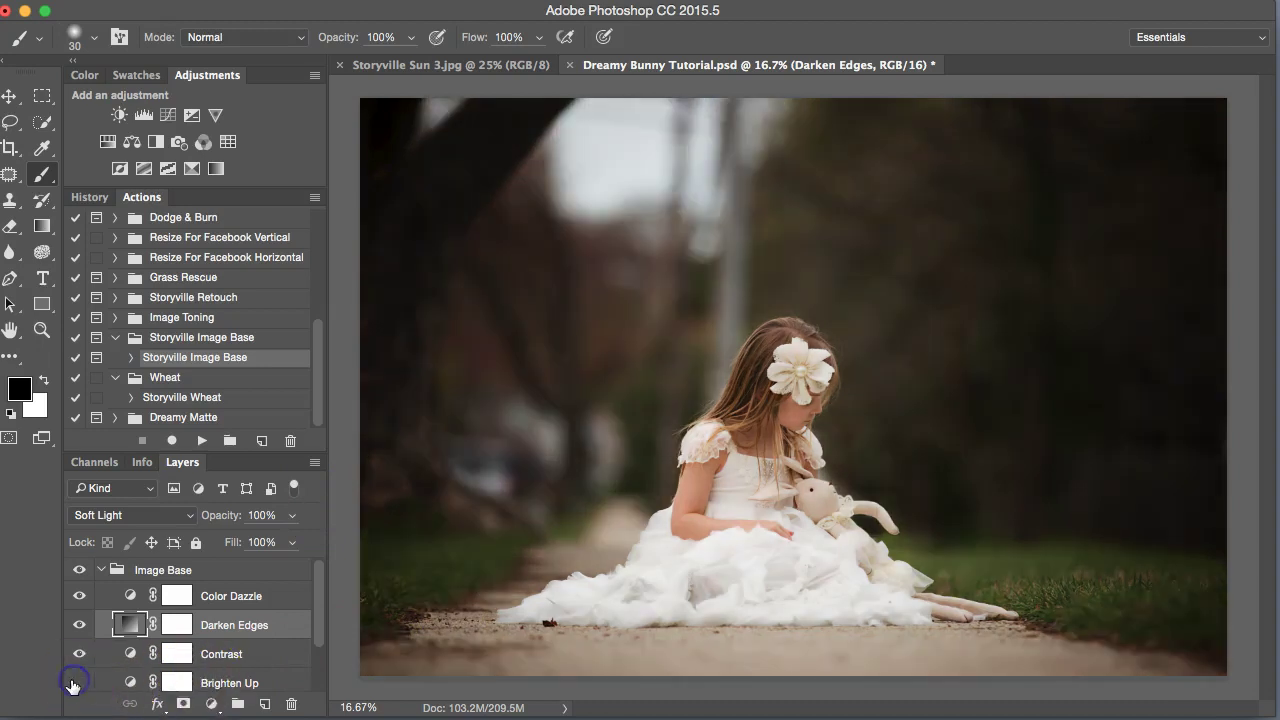
{"action": "left_click", "coordinate": [72, 683]}
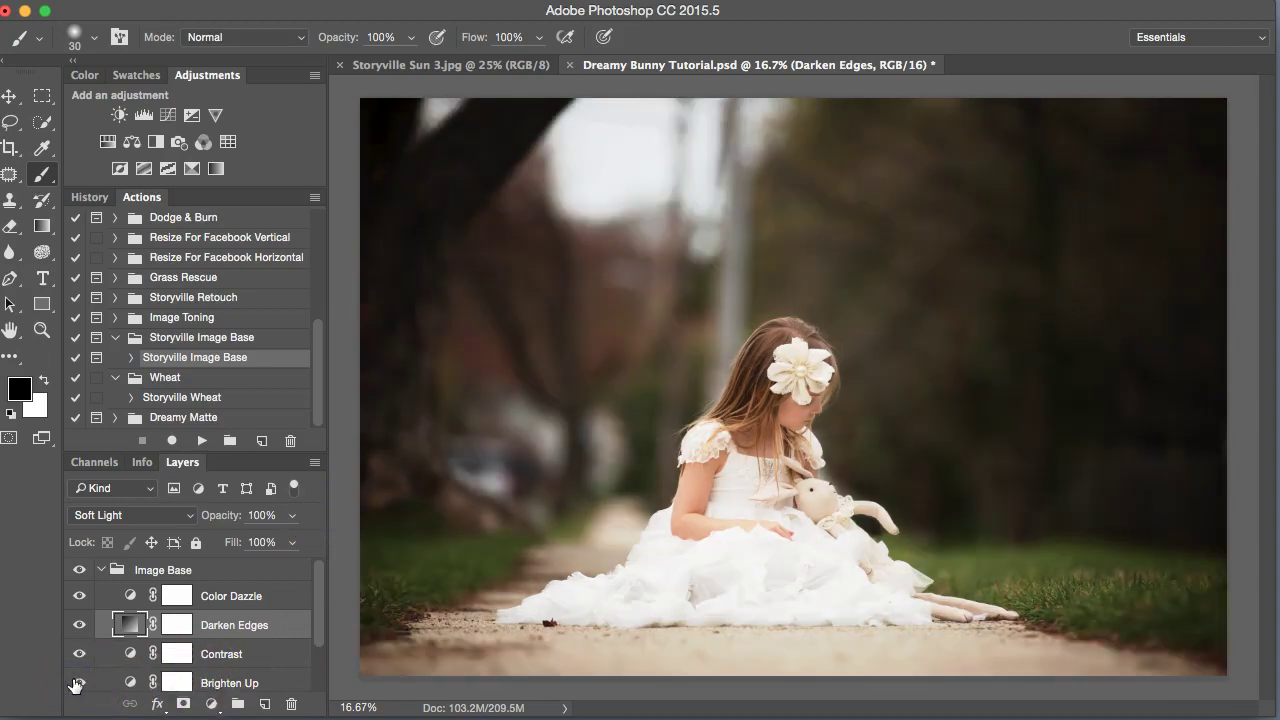
Switch off Brighten Up, collapse Image Base, and toggle the group to compare before and after.
{"action": "left_click", "coordinate": [78, 683]}
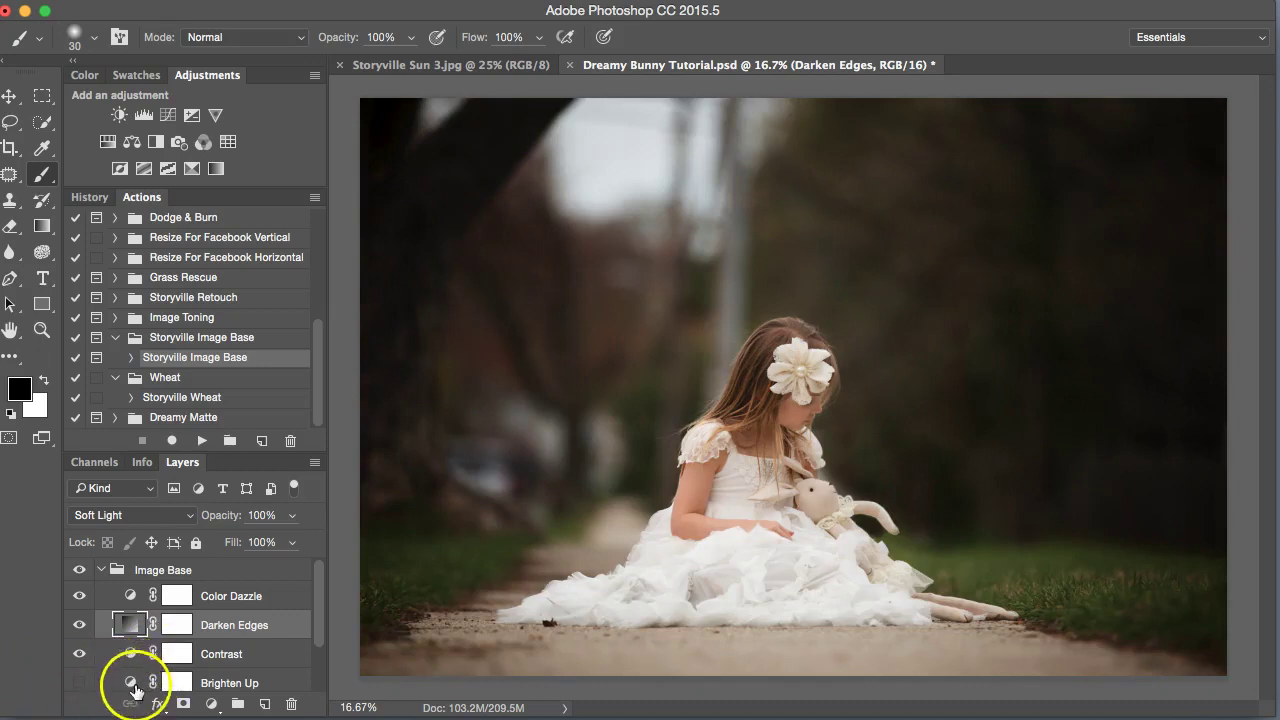
{"action": "left_click", "coordinate": [321, 648]}
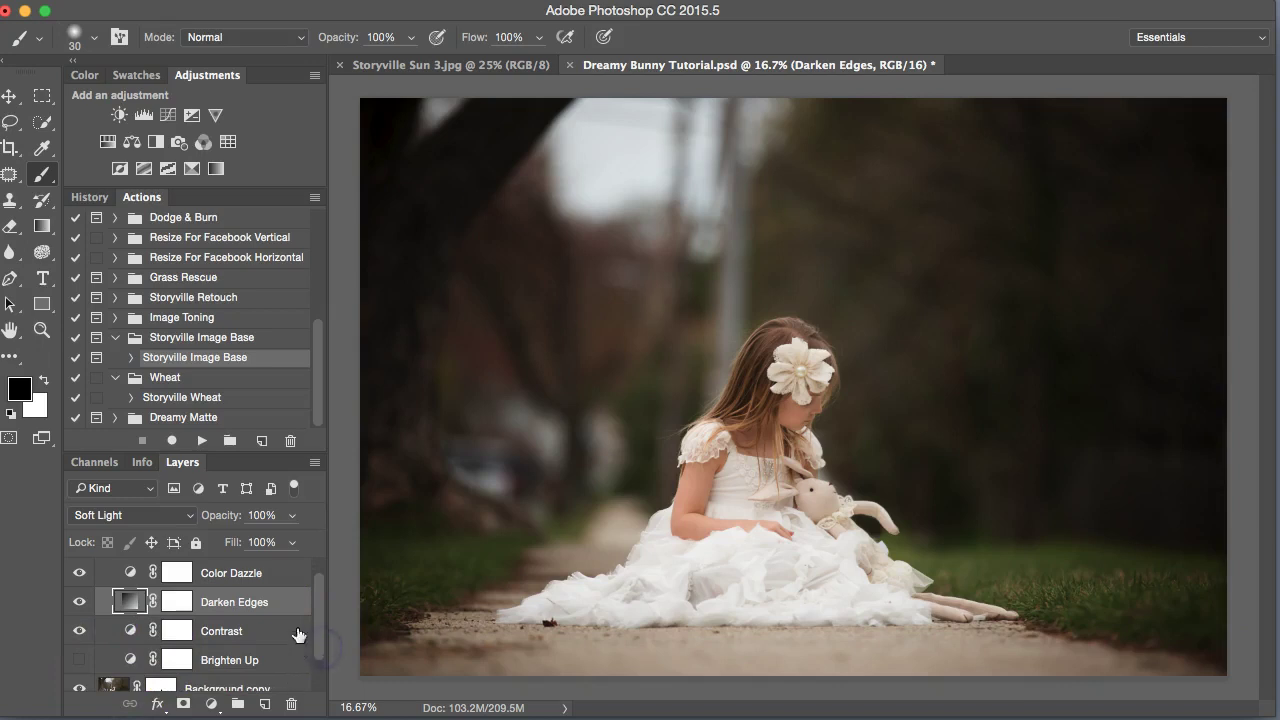
{"action": "left_click", "coordinate": [78, 572]}
{"action": "left_click", "coordinate": [316, 577]}
{"action": "left_click", "coordinate": [101, 566]}
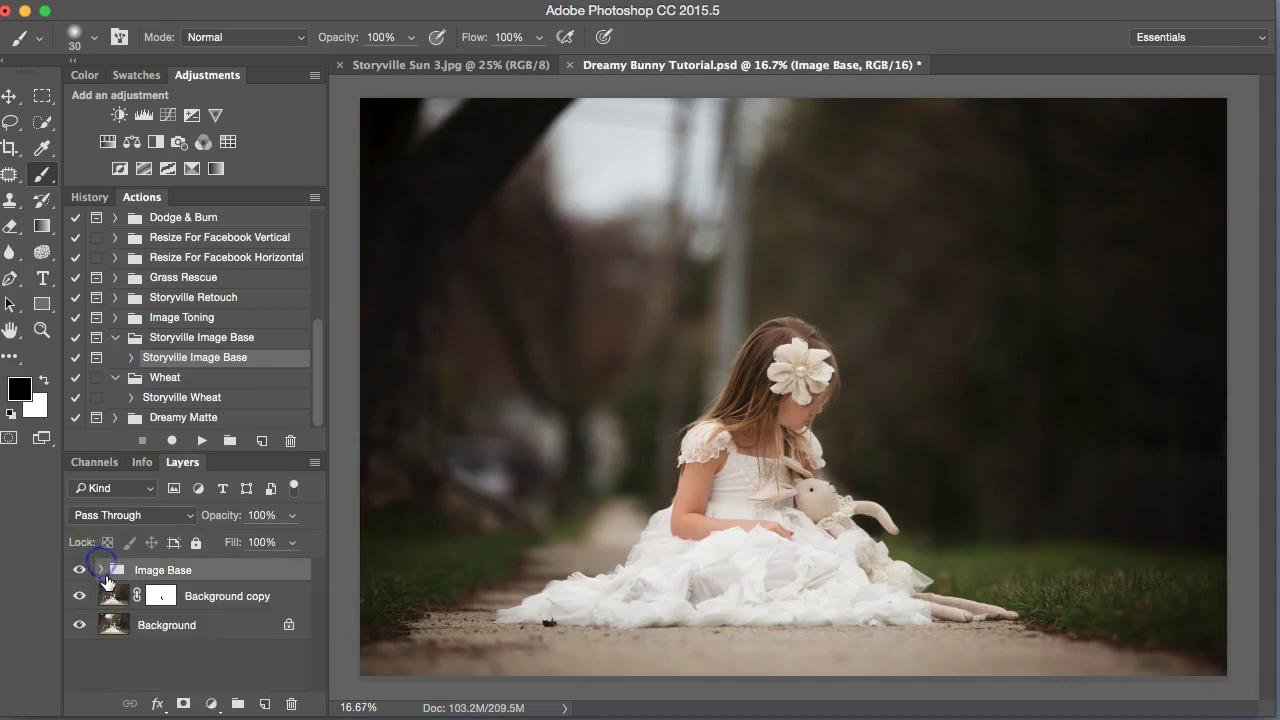
{"action": "left_click", "coordinate": [74, 570]}
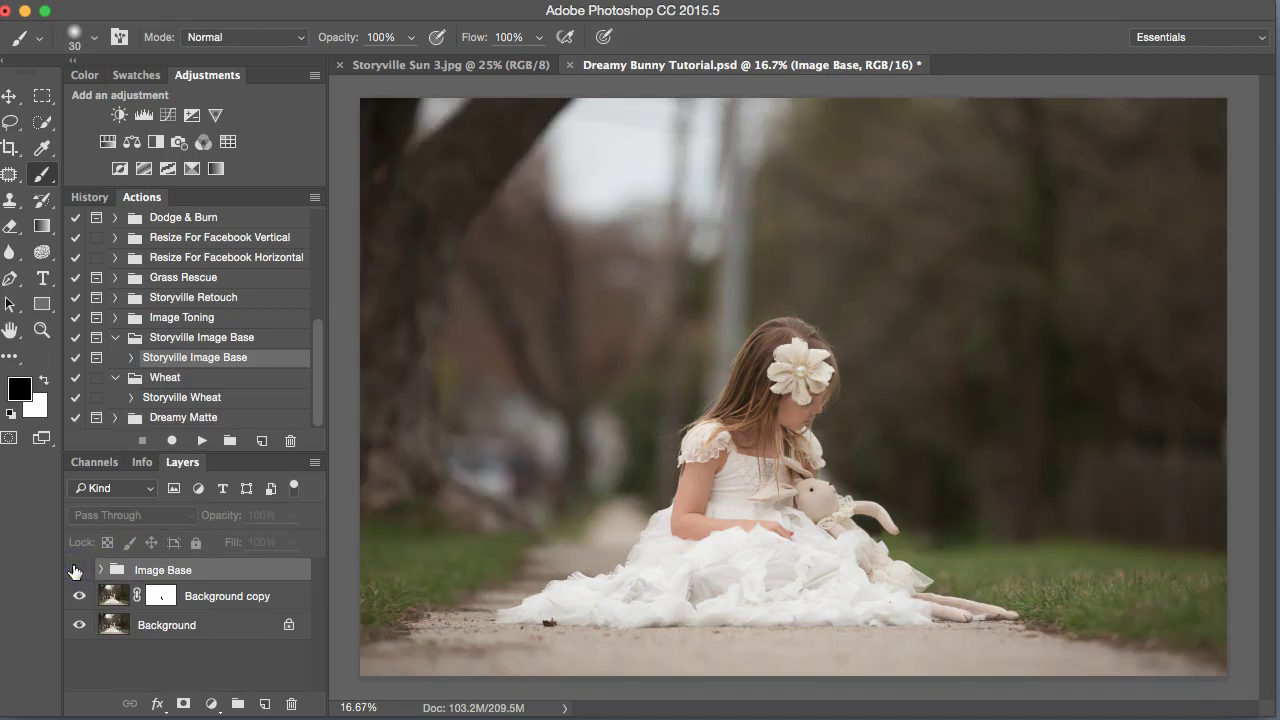
{"action": "left_click", "coordinate": [77, 570]}
{"action": "left_click", "coordinate": [79, 571]}
{"action": "left_click", "coordinate": [80, 571]}
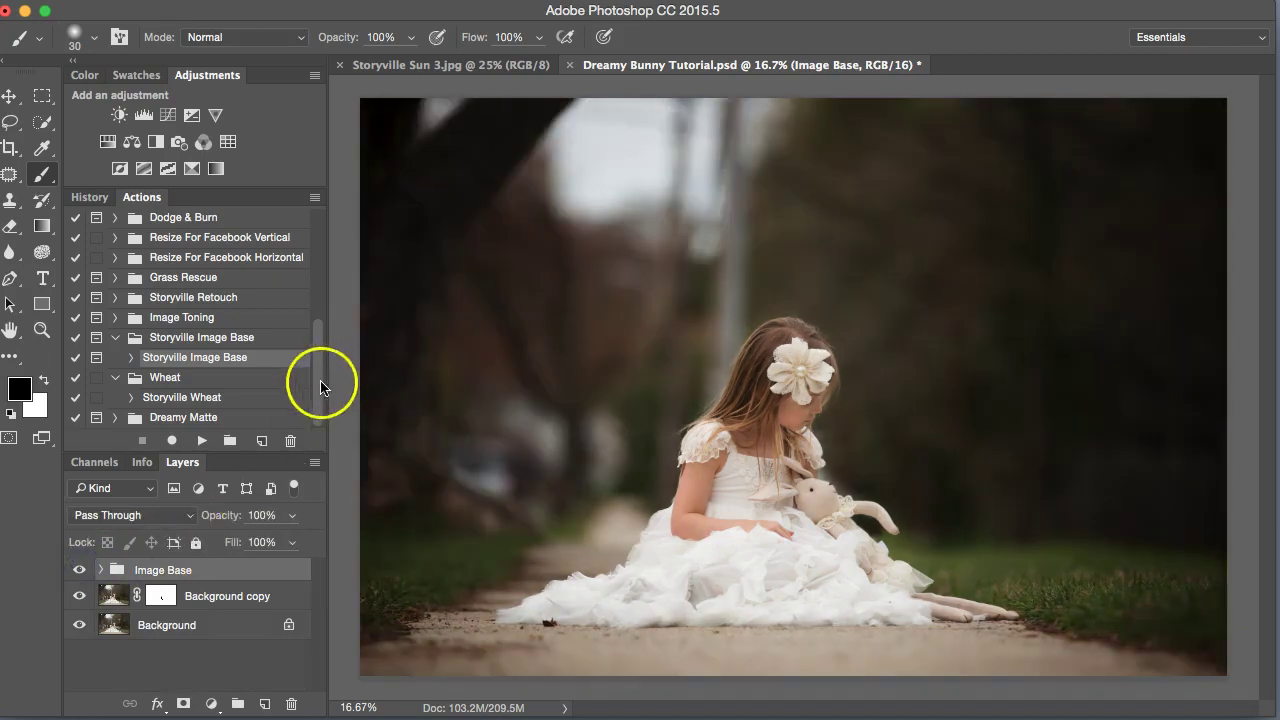
Run the Storyville Wheat action and lower the Matte layer's opacity to 38%.
{"action": "left_click", "coordinate": [193, 403]}
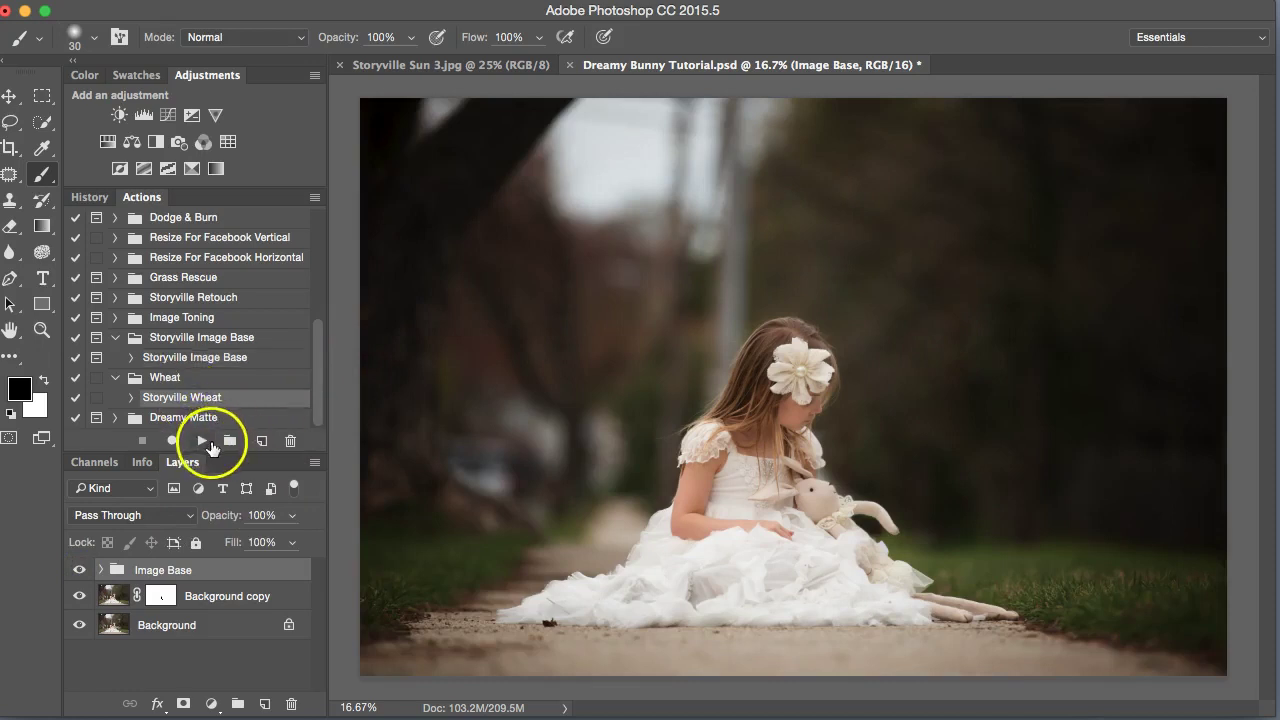
{"action": "left_click", "coordinate": [203, 442]}
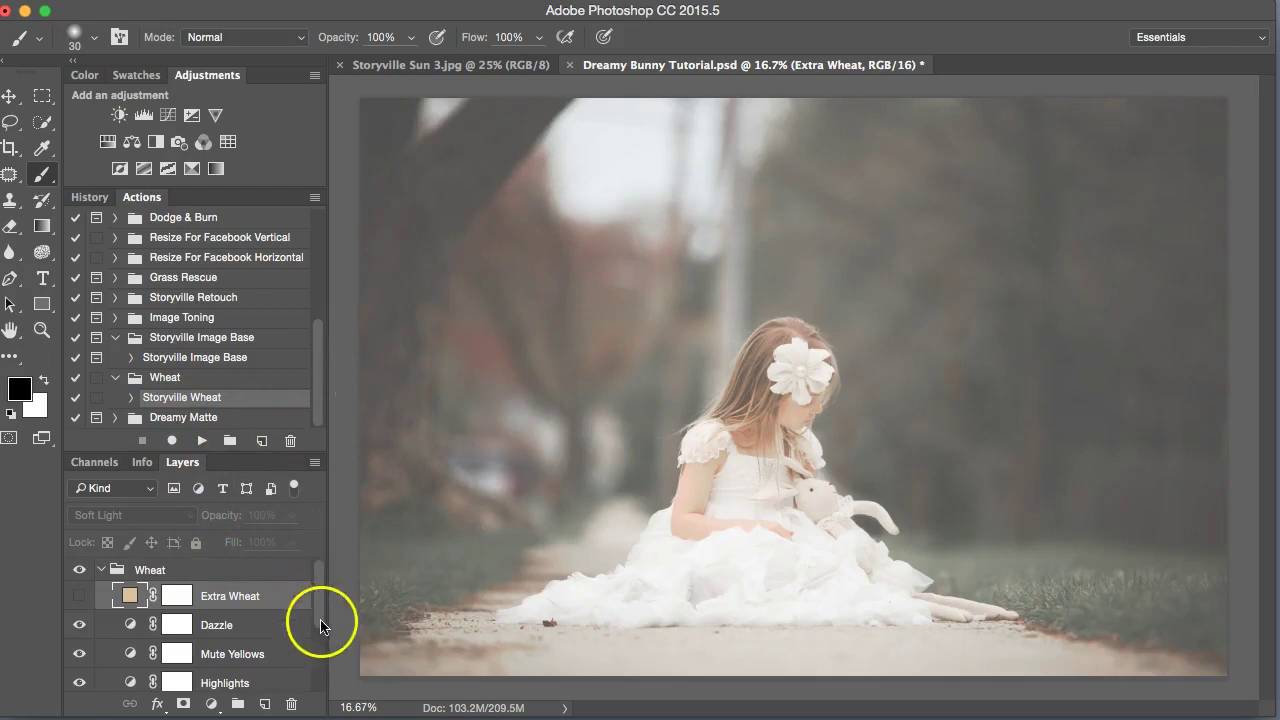
{"action": "left_click_drag", "start_coordinate": [318, 614], "coordinate": [321, 644]}
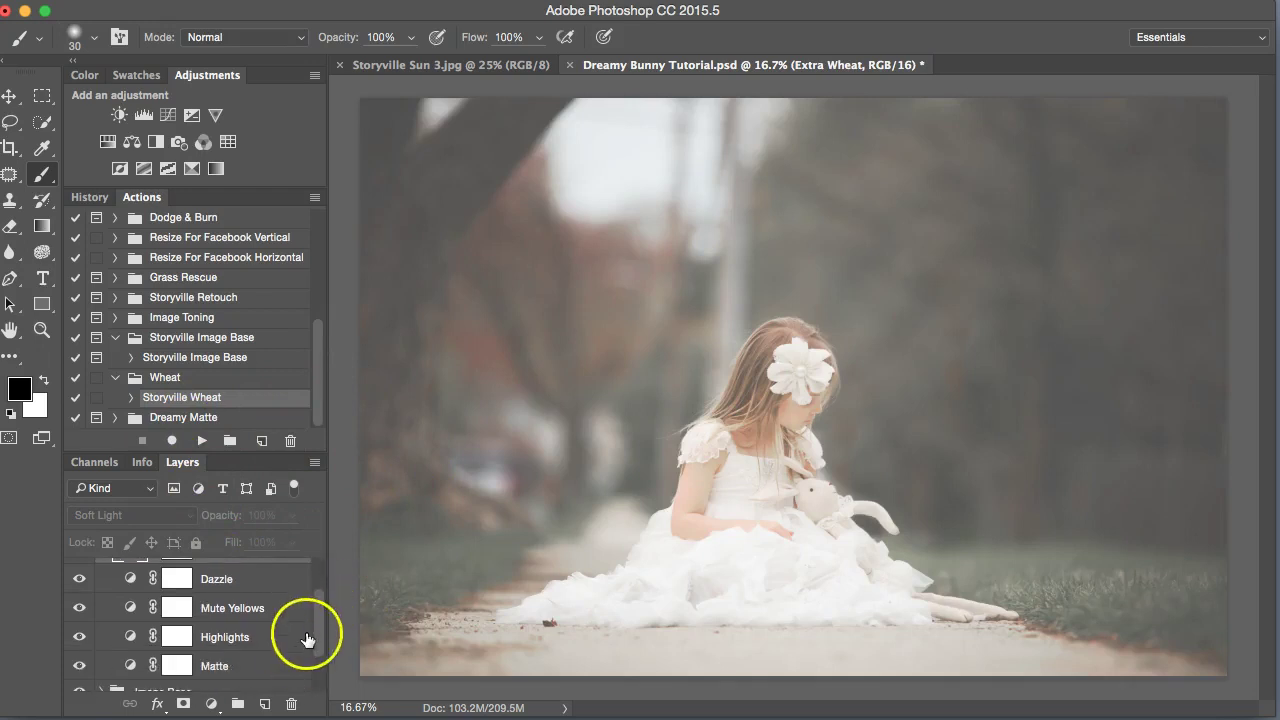
{"action": "left_click", "coordinate": [130, 664]}
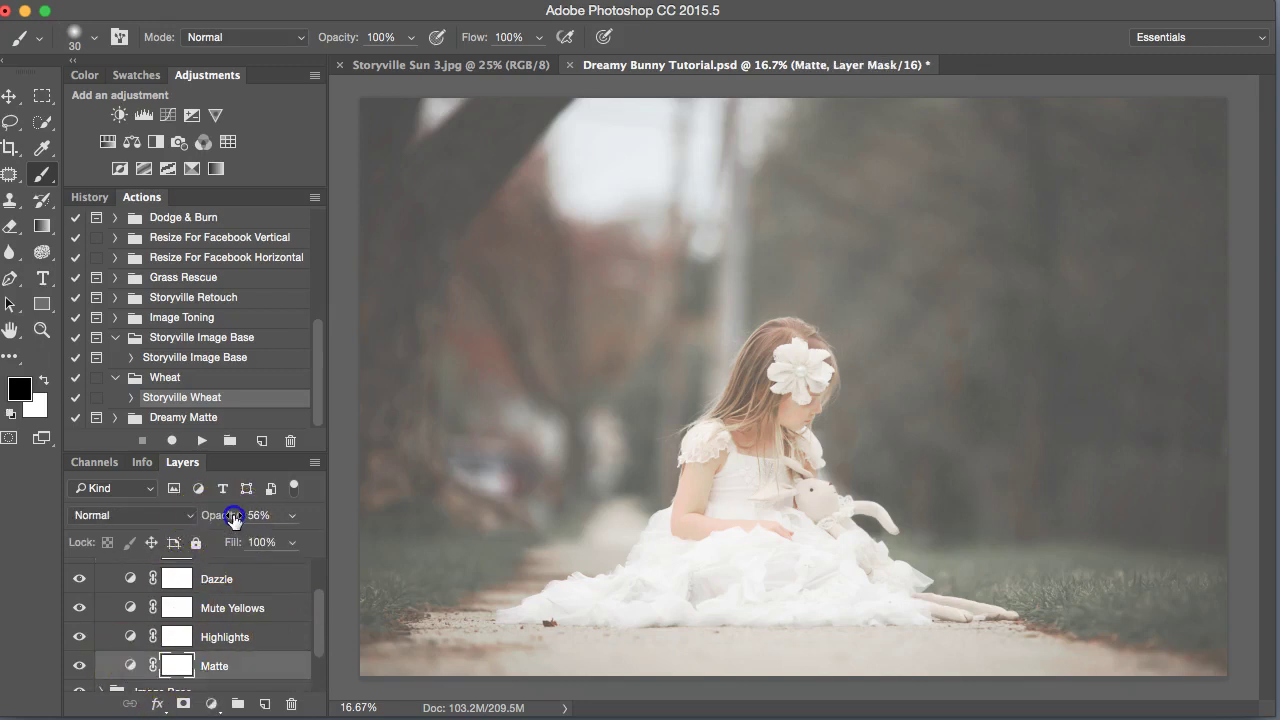
{"action": "left_click_drag", "start_coordinate": [233, 520], "coordinate": [218, 521]}
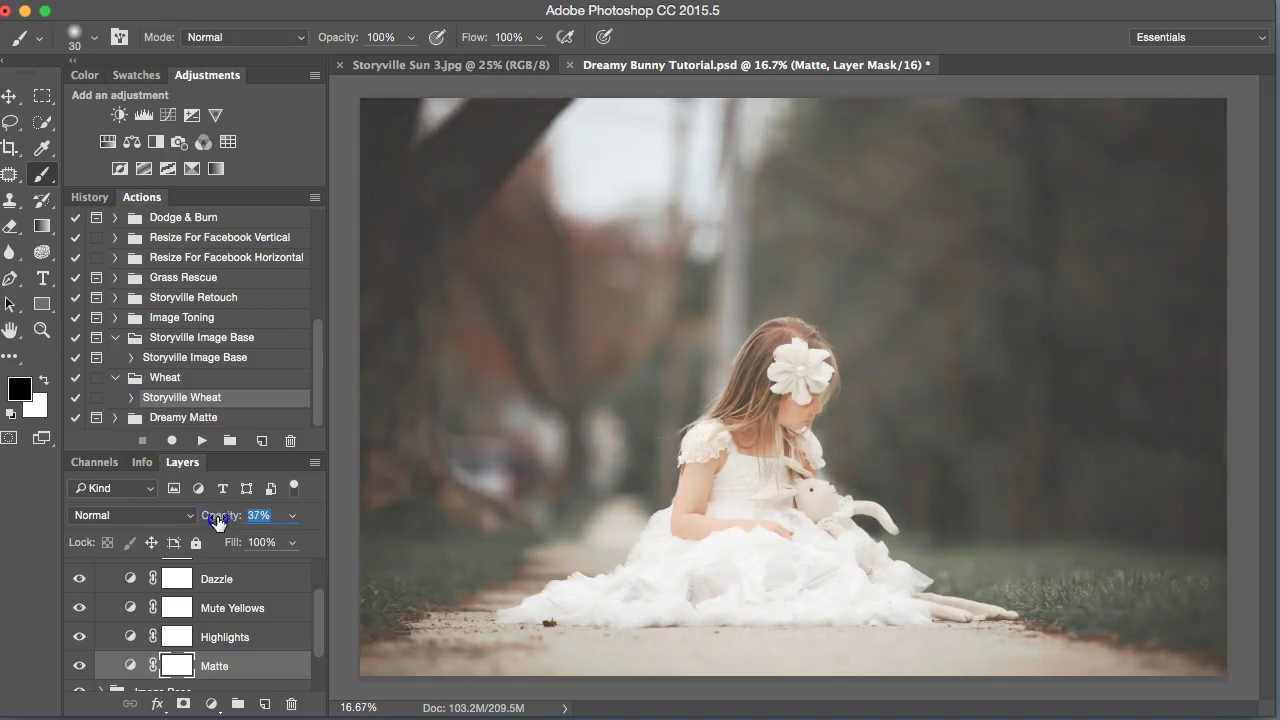
Fade out and hide the Highlights layer, then compare and reduce the Dazzle layer to 9%.
{"action": "left_click", "coordinate": [130, 641]}
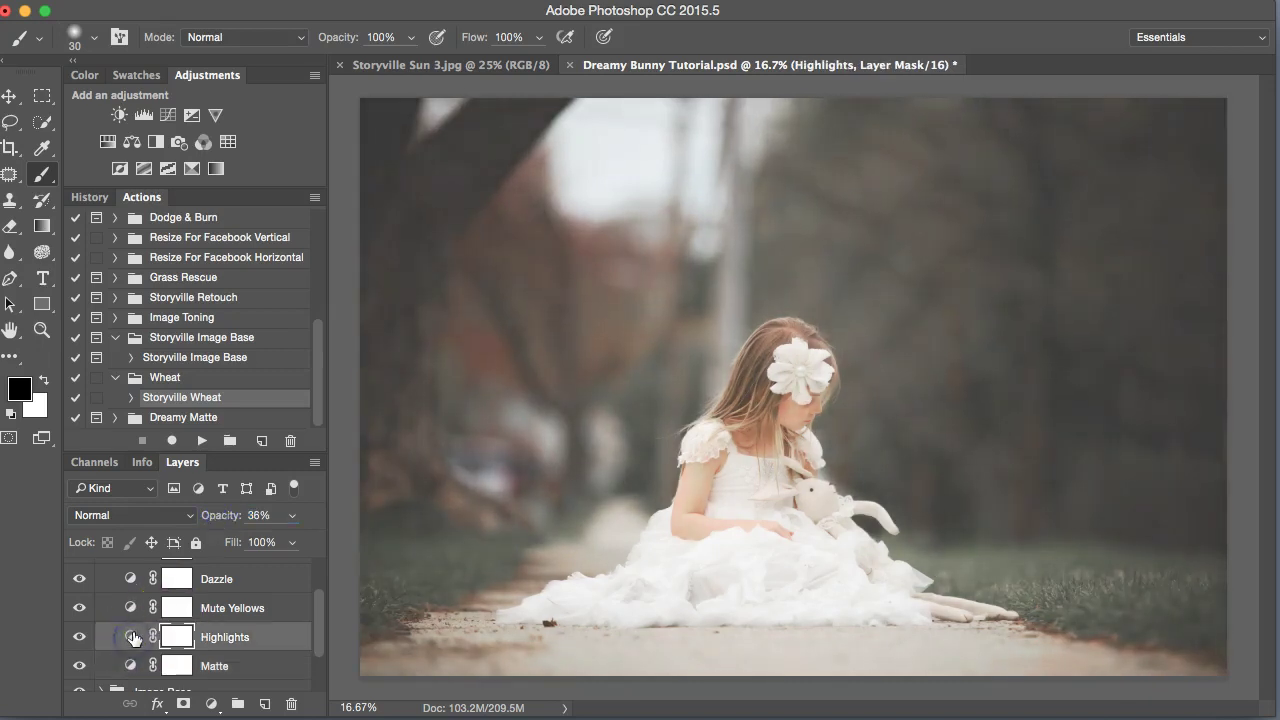
{"action": "left_click_drag", "start_coordinate": [290, 516], "coordinate": [137, 540]}
{"action": "left_click", "coordinate": [78, 637]}
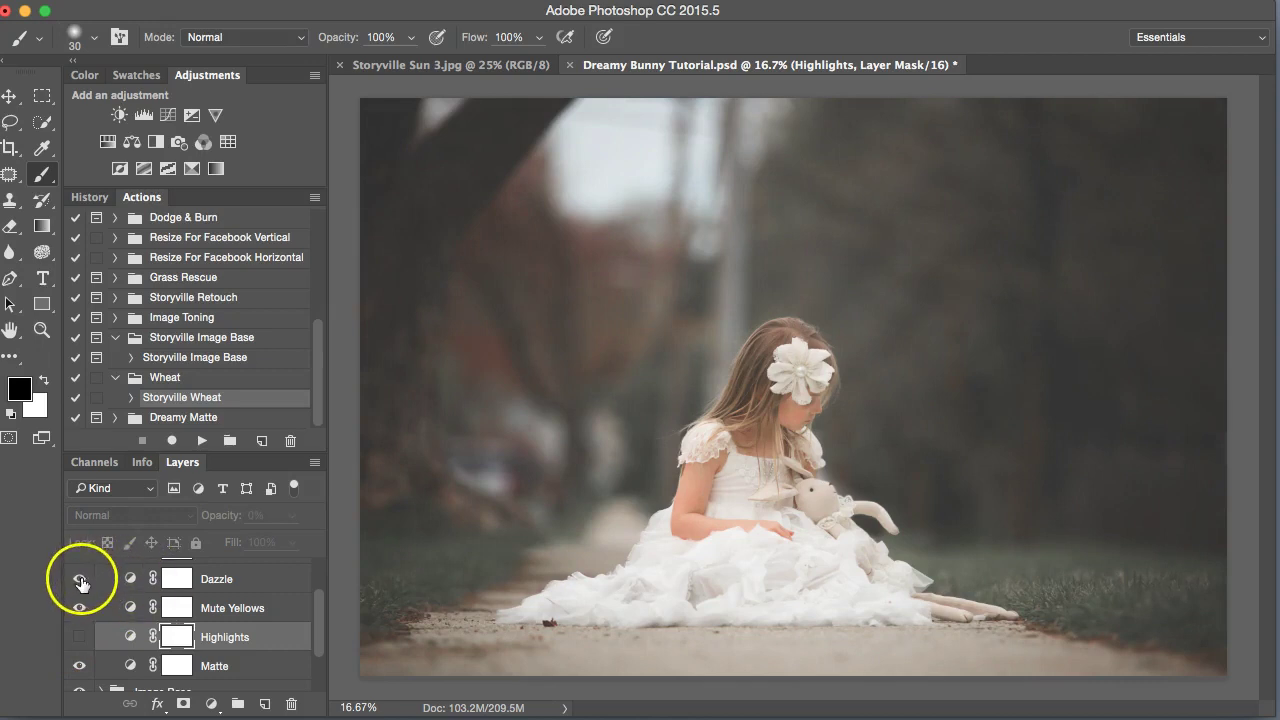
{"action": "left_click", "coordinate": [80, 580]}
{"action": "left_click", "coordinate": [132, 576]}
{"action": "left_click", "coordinate": [203, 522]}
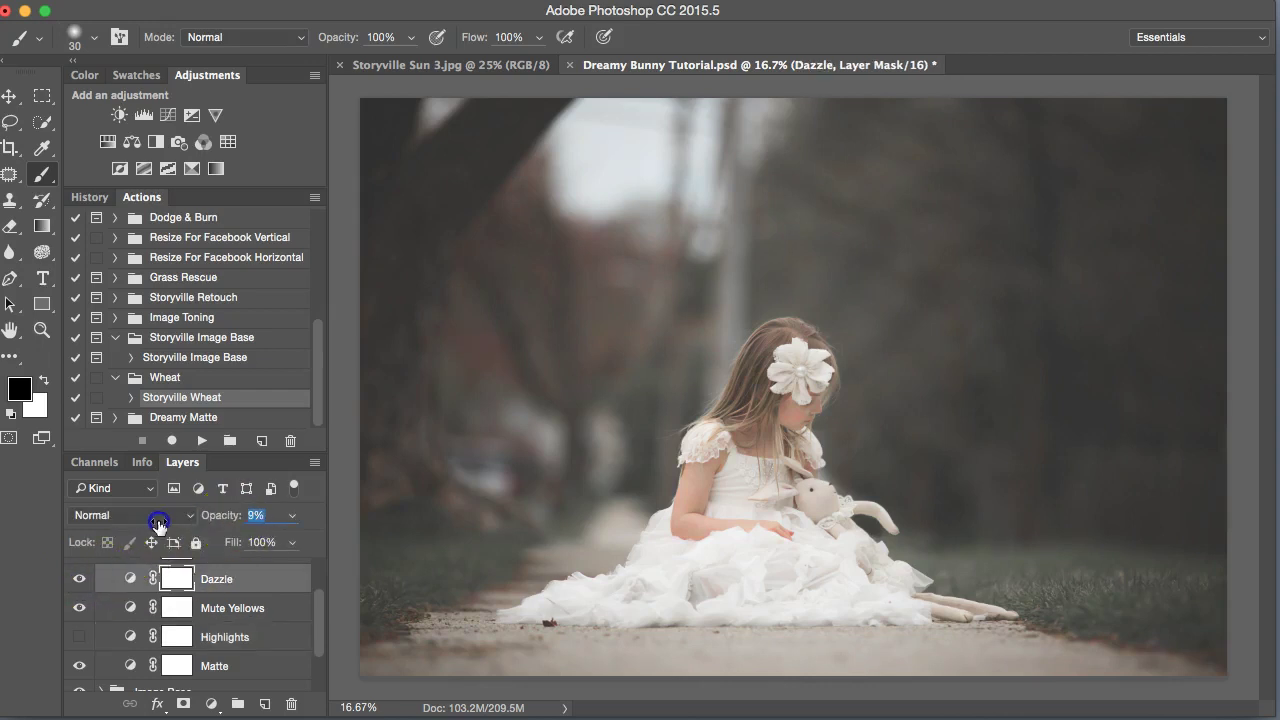
{"action": "left_click_drag", "start_coordinate": [130, 576], "coordinate": [183, 672]}
On the Matte mask, paint black with a 250 brush over the girl's shoulder, arm, chest and bunny.
{"action": "left_click", "coordinate": [183, 672]}
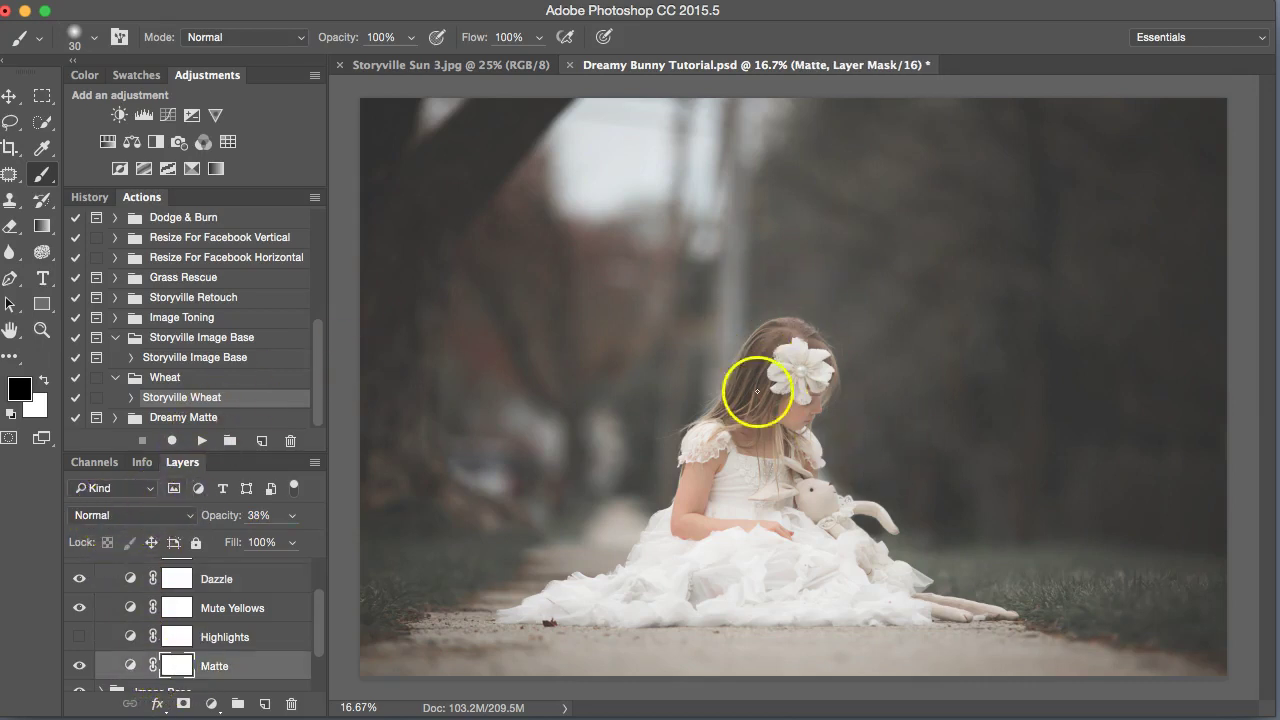
{"action": "key", "text": "ctrl+plus"}
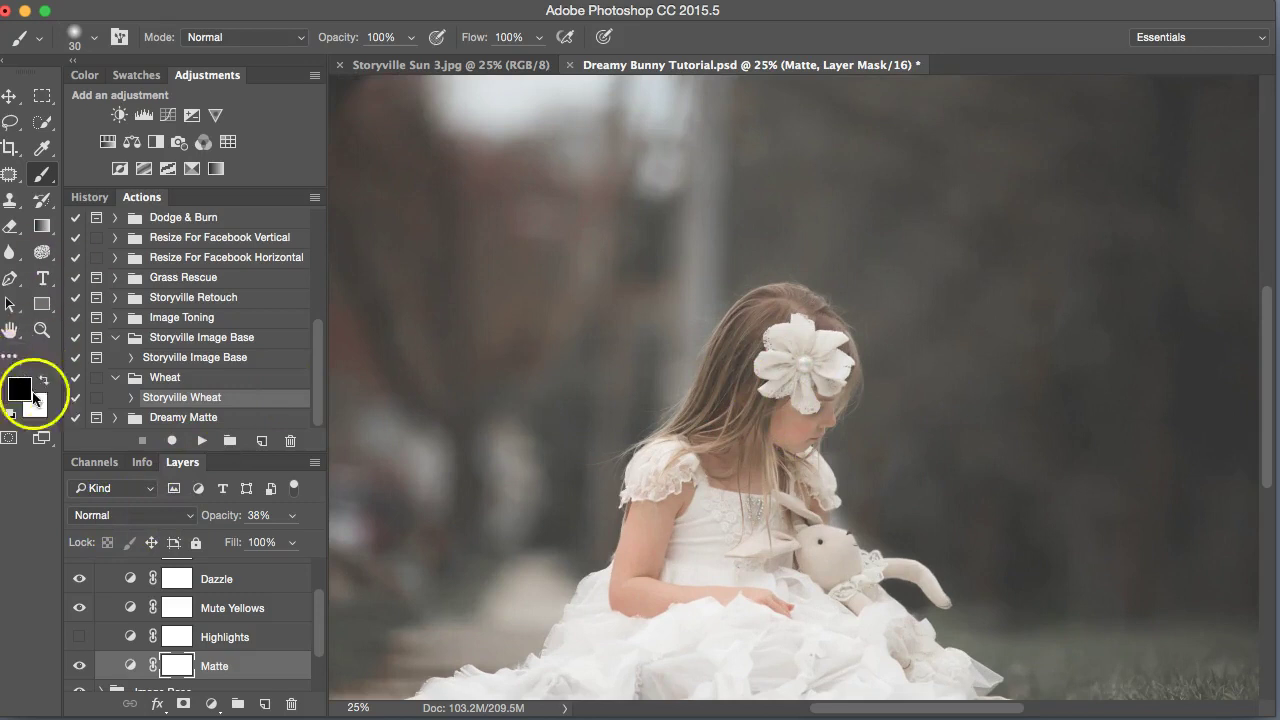
{"action": "key", "text": "bracketright"}
{"action": "key", "text": "bracketright"}
{"action": "key", "text": "bracketright"}
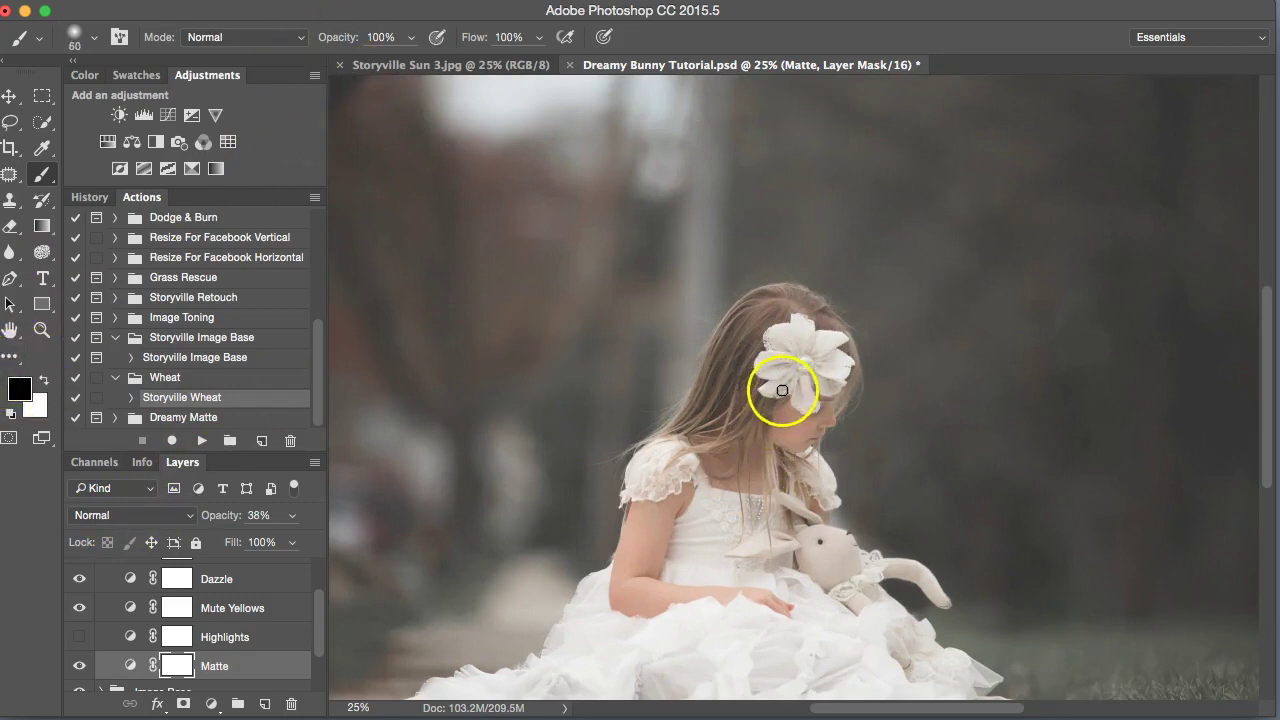
{"action": "mouse_move", "coordinate": [783, 388]}
{"action": "left_mouse_down"}
{"action": "mouse_move", "coordinate": [817, 358]}
{"action": "mouse_move", "coordinate": [799, 329]}
{"action": "mouse_move", "coordinate": [783, 325]}
{"action": "mouse_move", "coordinate": [750, 358]}
{"action": "left_mouse_up"}
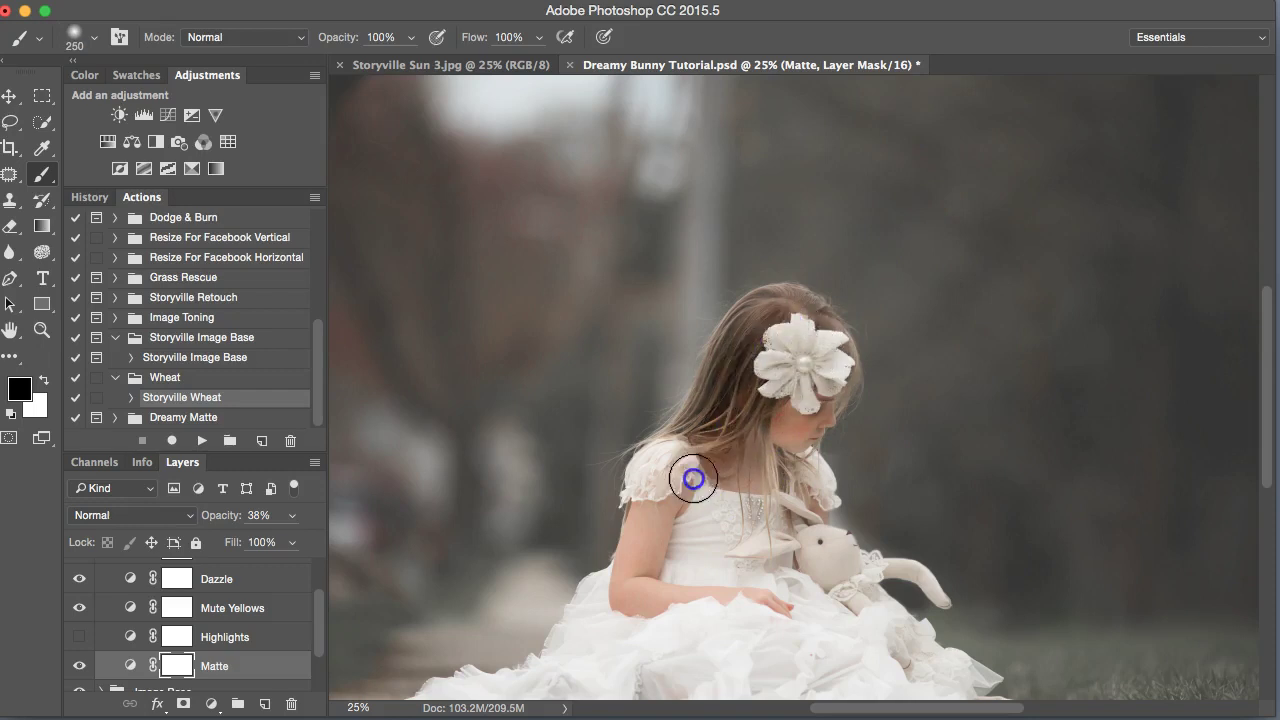
{"action": "mouse_move", "coordinate": [686, 476]}
{"action": "left_mouse_down"}
{"action": "mouse_move", "coordinate": [664, 570]}
{"action": "mouse_move", "coordinate": [708, 523]}
{"action": "mouse_move", "coordinate": [749, 590]}
{"action": "mouse_move", "coordinate": [759, 525]}
{"action": "mouse_move", "coordinate": [783, 594]}
{"action": "left_mouse_up"}
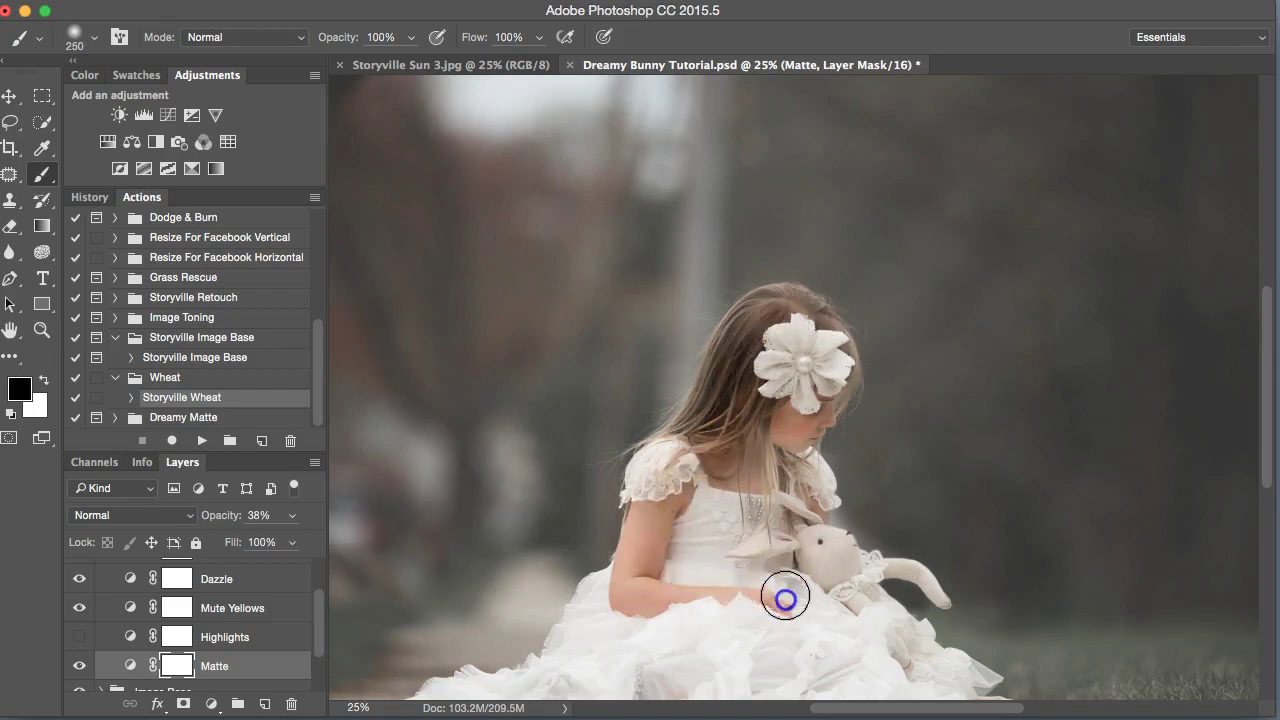
{"action": "key", "text": "super+minus"}
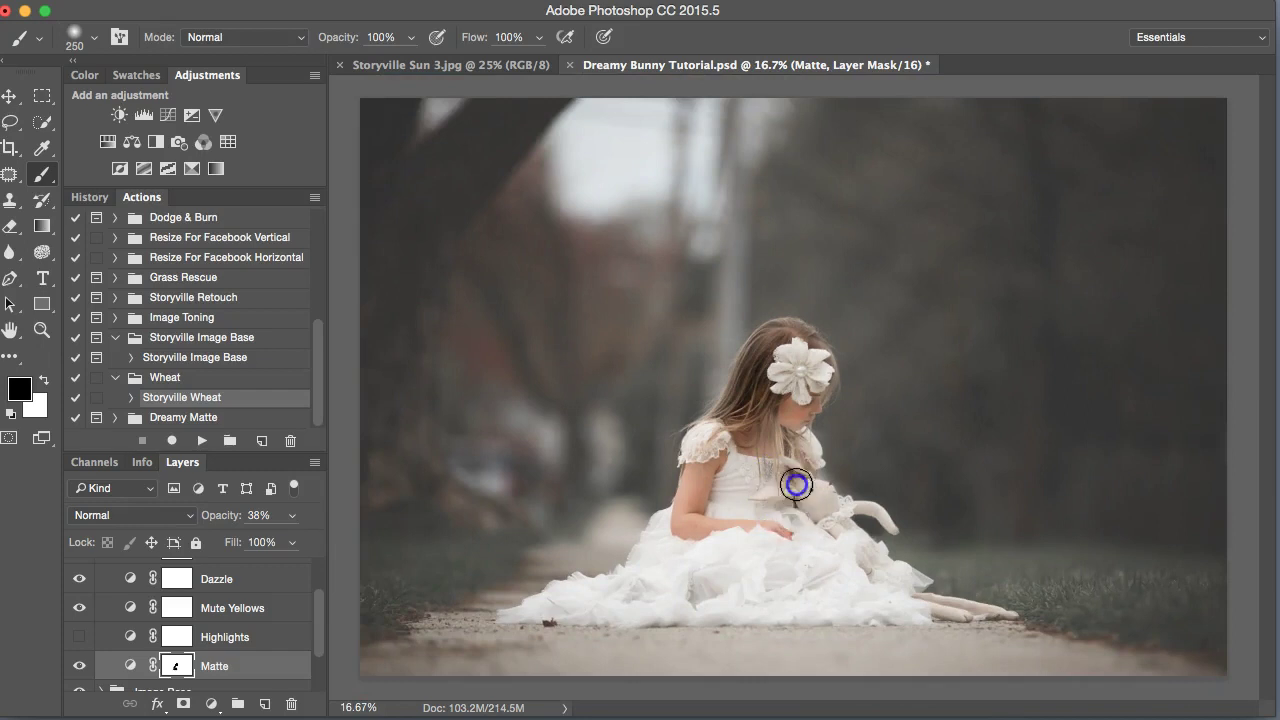
{"action": "left_click_drag", "start_coordinate": [798, 464], "coordinate": [825, 533]}
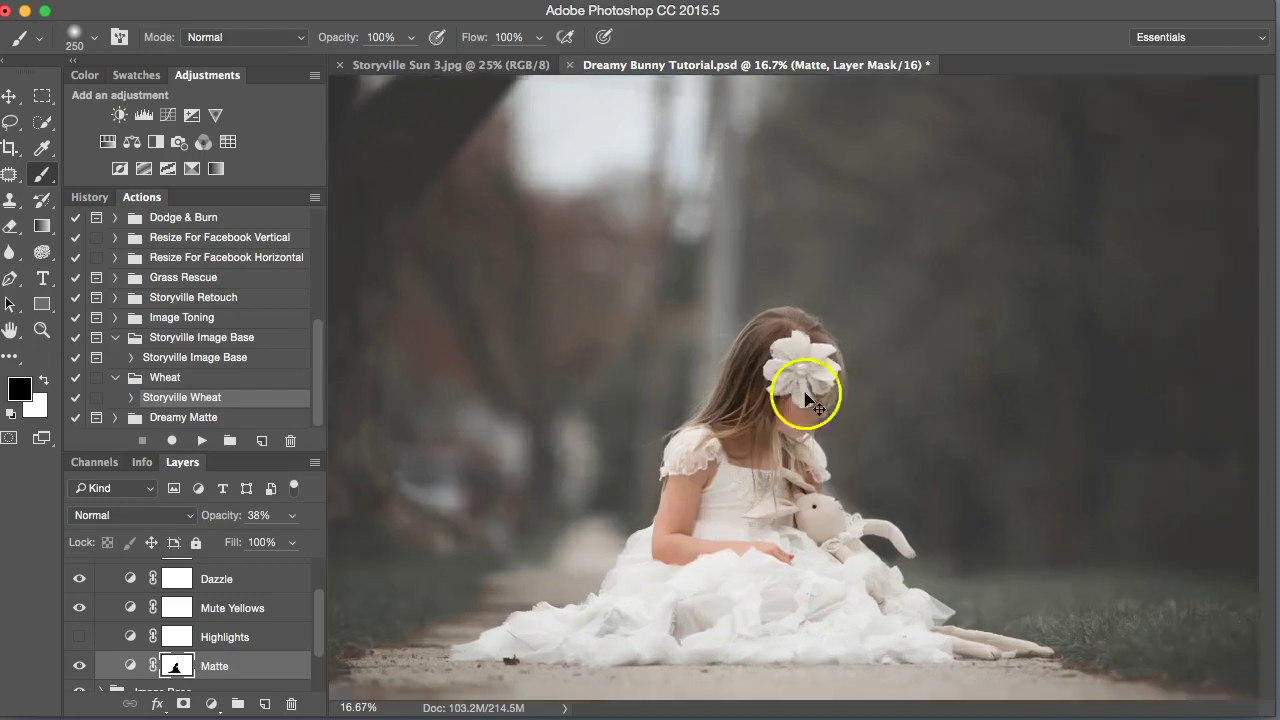
Paint white with a 125 brush to restore matte haze beside the face and over the flower.
{"action": "scroll", "coordinate": [808, 391], "scroll_direction": "up", "scroll_amount": 2}
{"action": "key", "text": "x"}
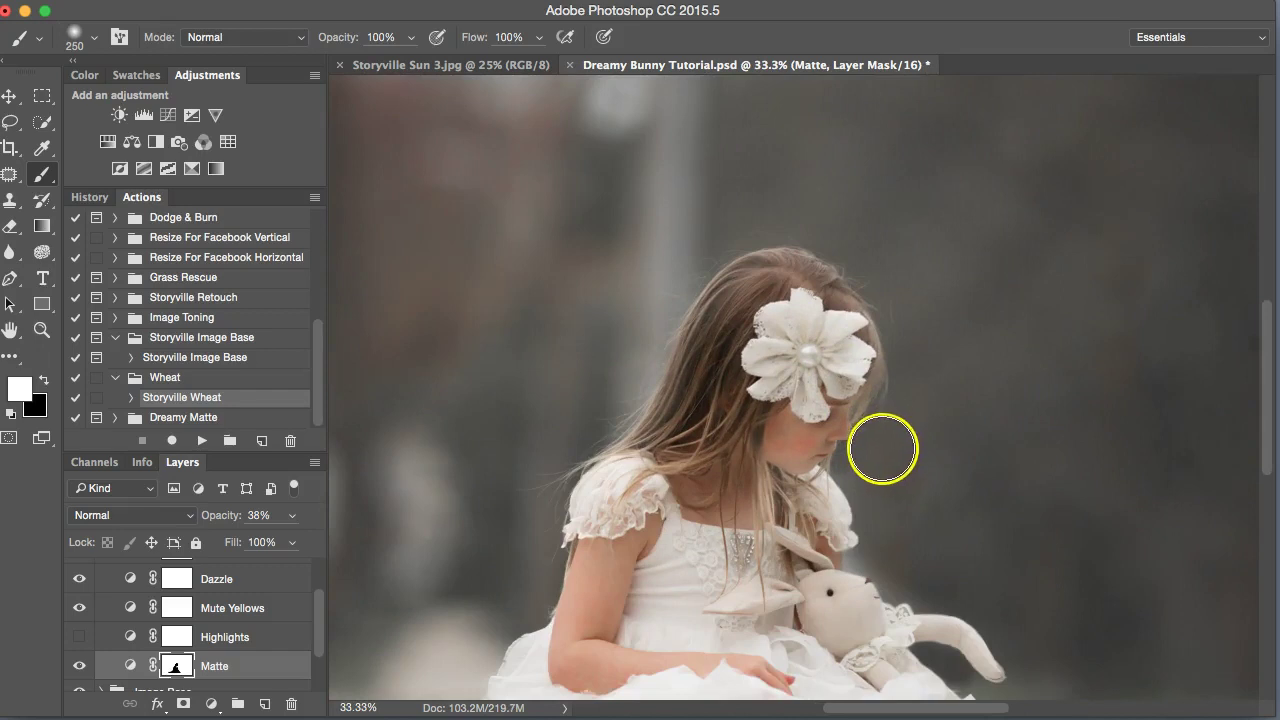
{"action": "key", "text": "bracketleft"}
{"action": "key", "text": "bracketleft"}
{"action": "key", "text": "bracketleft"}
{"action": "key", "text": "bracketleft"}
{"action": "left_click", "coordinate": [878, 437]}
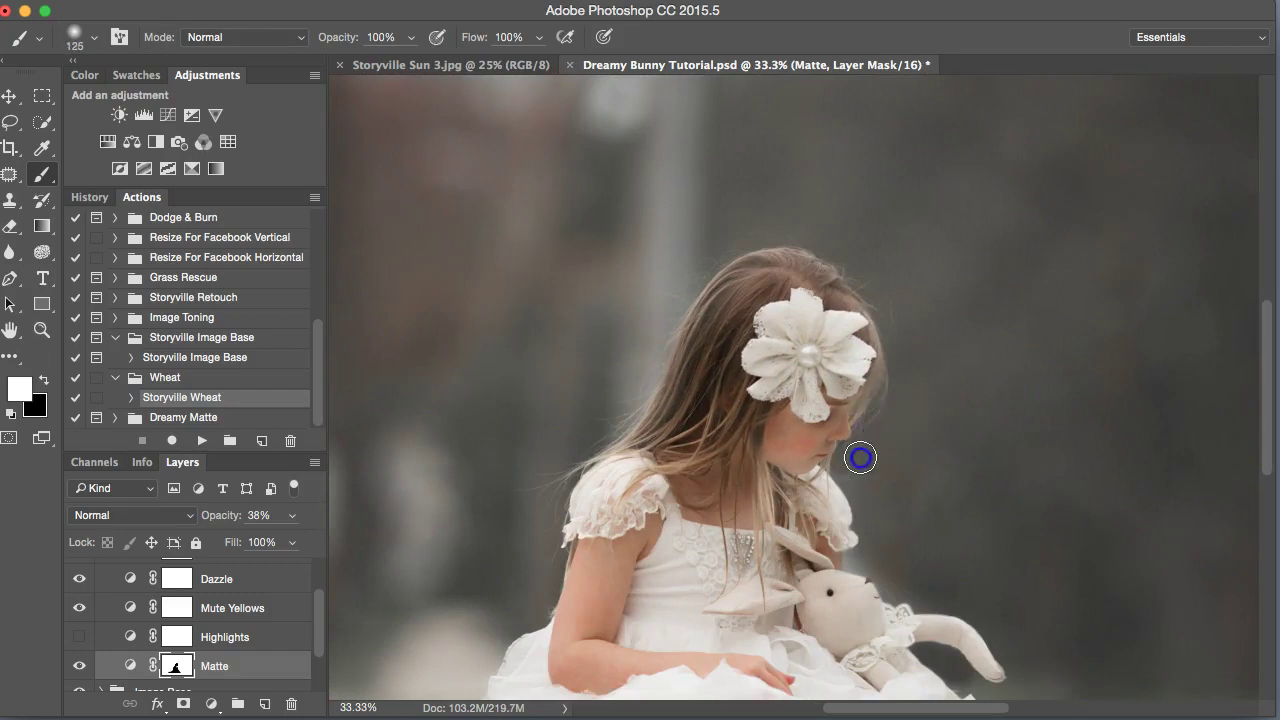
{"action": "mouse_move", "coordinate": [820, 350]}
{"action": "left_mouse_down"}
{"action": "mouse_move", "coordinate": [789, 363]}
{"action": "mouse_move", "coordinate": [814, 366]}
{"action": "mouse_move", "coordinate": [845, 345]}
{"action": "mouse_move", "coordinate": [814, 320]}
{"action": "left_mouse_up"}
Switch back to black at brush size 300 and touch up the mask on the girl's arm.
{"action": "key", "text": "x"}
{"action": "key", "text": "bracketright"}
{"action": "key", "text": "bracketright"}
{"action": "key", "text": "bracketright"}
{"action": "key", "text": "bracketright"}
{"action": "key", "text": "bracketright"}
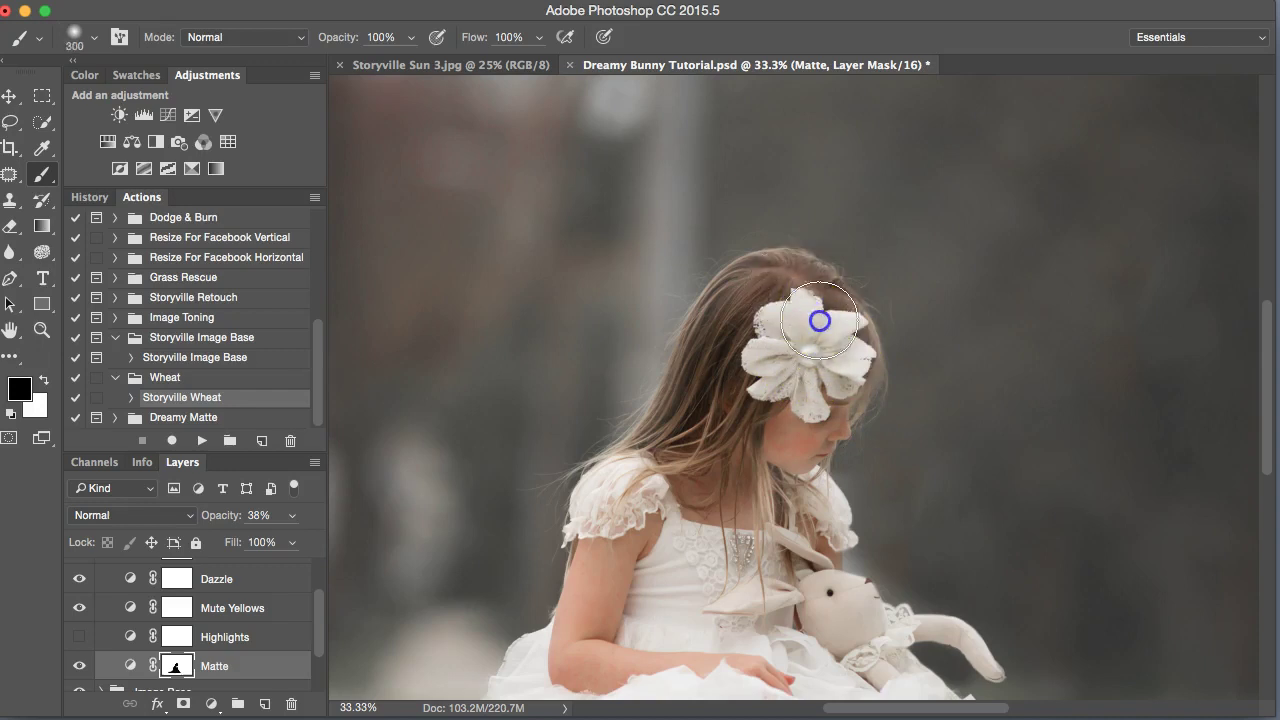
{"action": "left_click", "coordinate": [717, 380]}
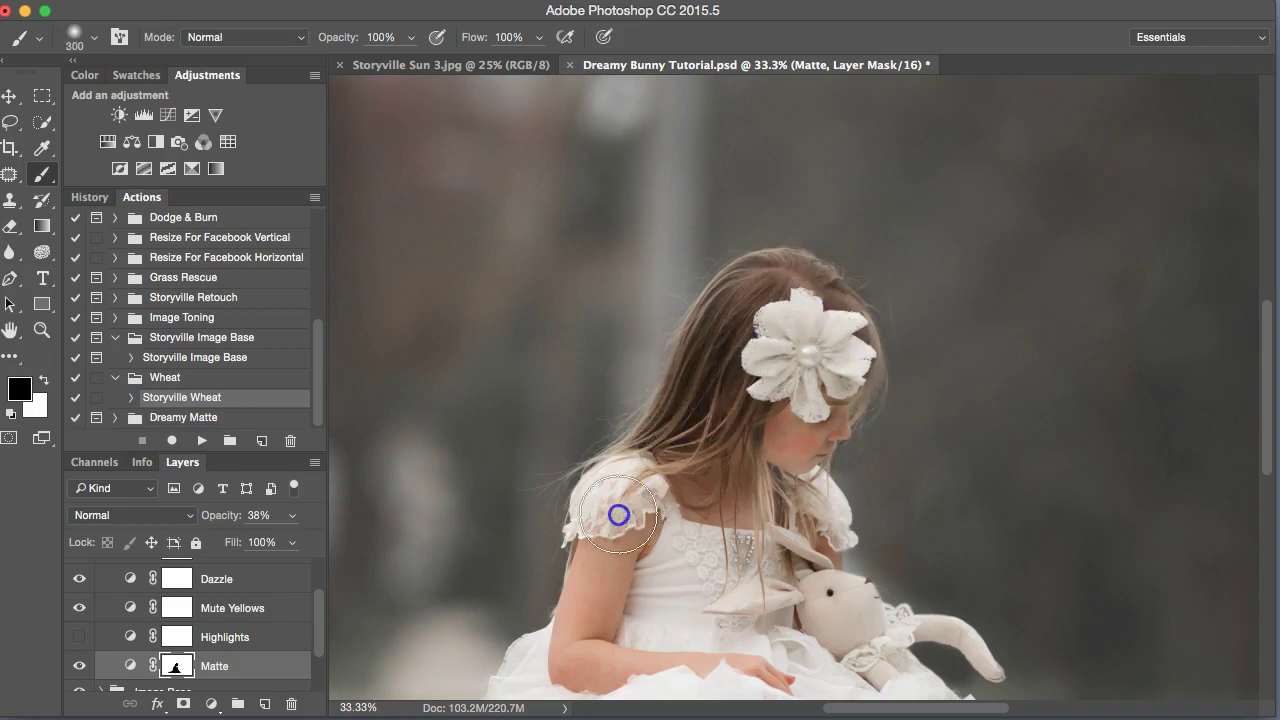
{"action": "left_click", "coordinate": [714, 594]}
{"action": "key", "text": "bracketleft"}
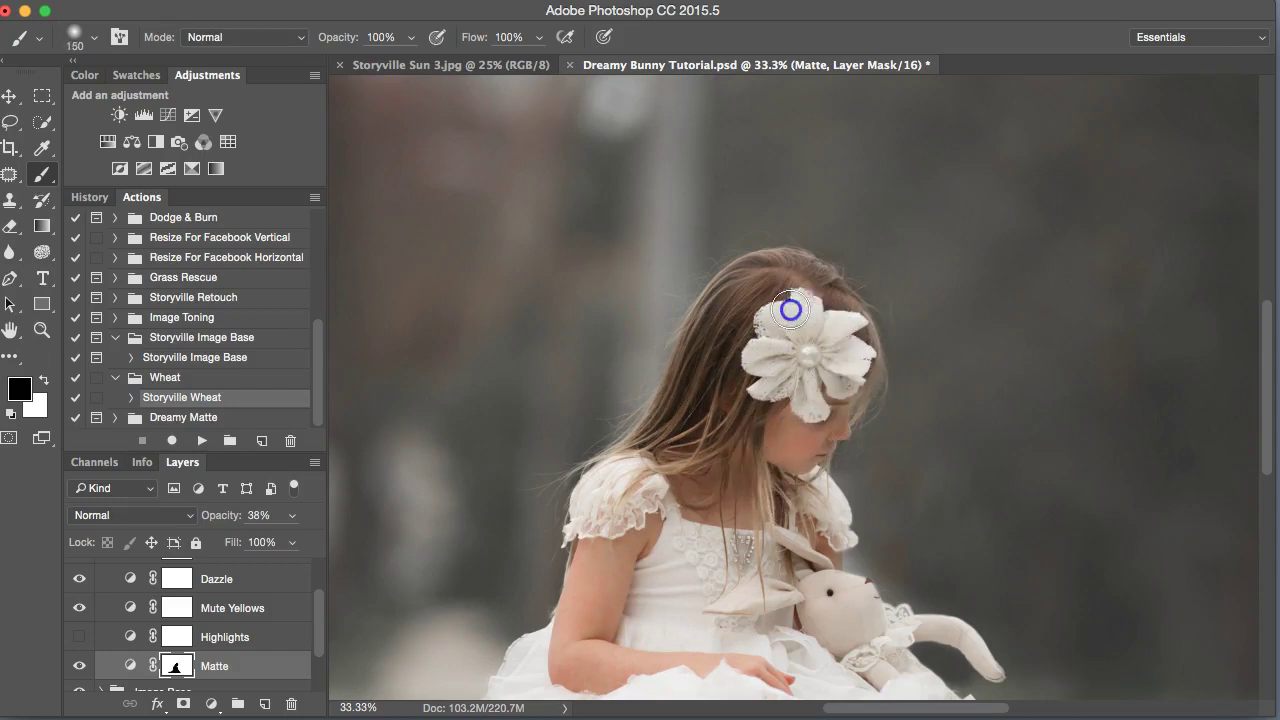
{"action": "left_click", "coordinate": [594, 617]}
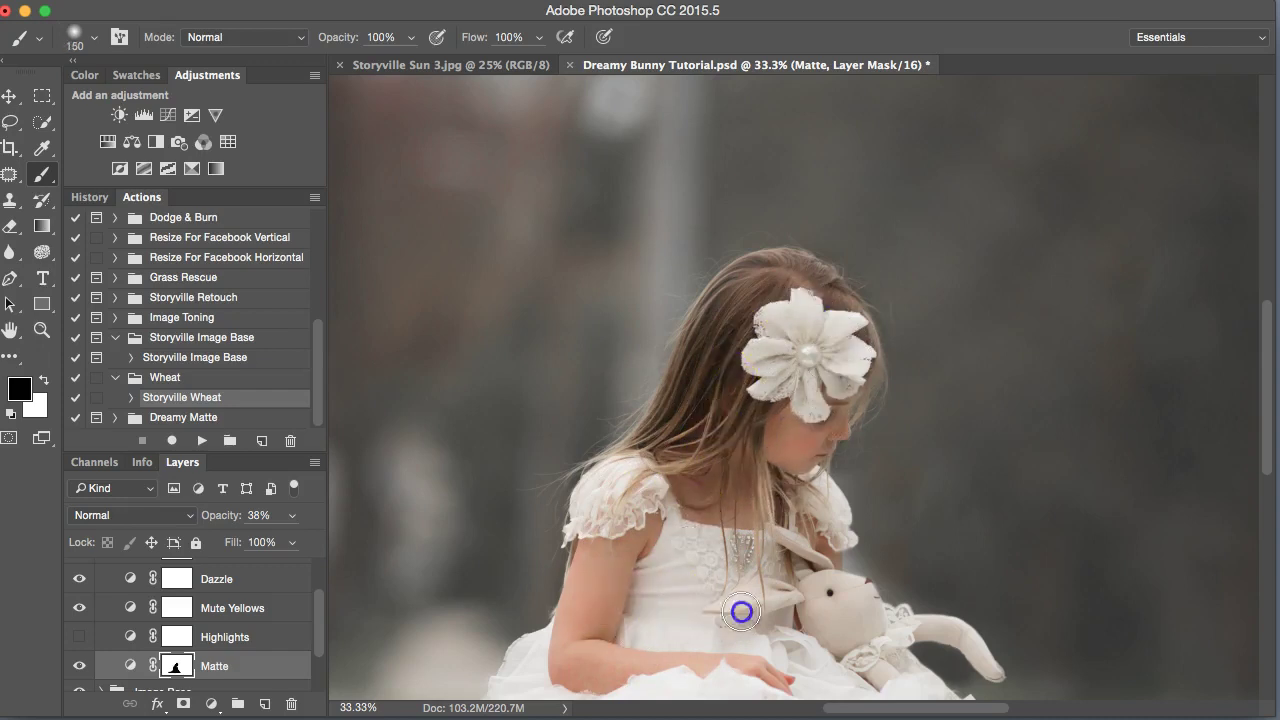
{"action": "key", "text": "super+minus"}
{"action": "key", "text": "super+minus"}
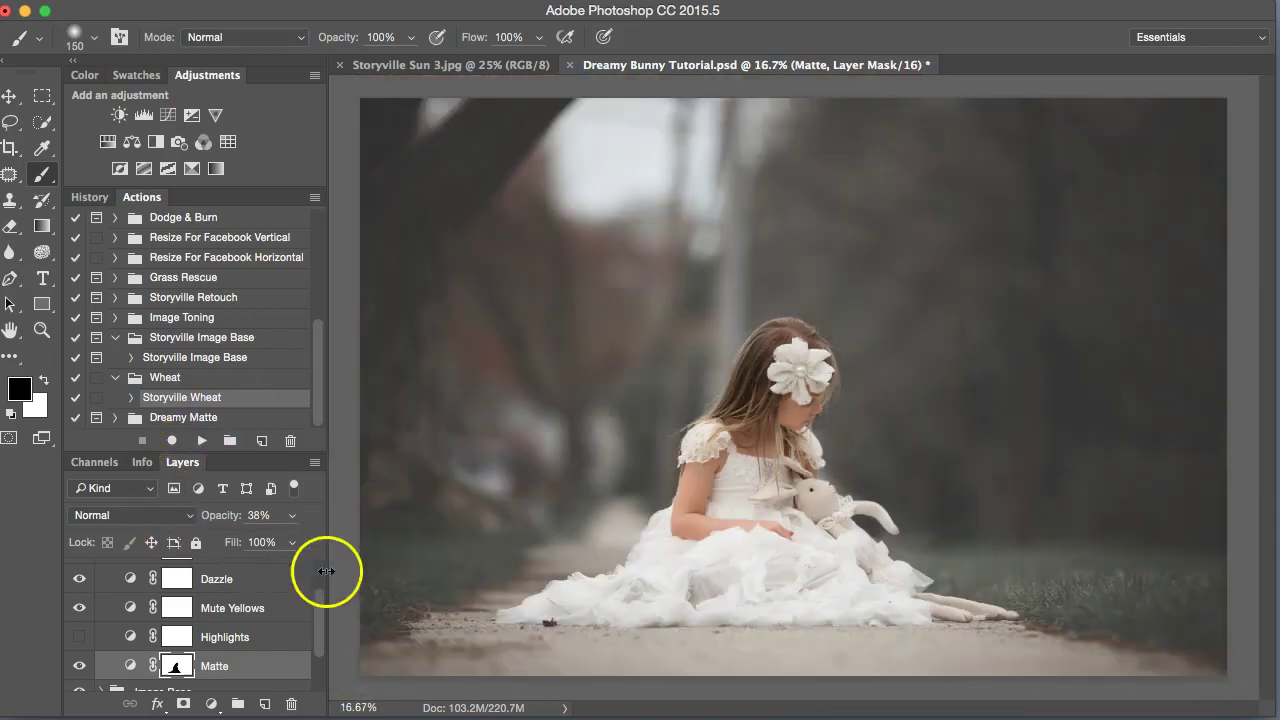
Expand the Wheat group, try the Extra Wheat layer and group opacity, leaving Extra Wheat off.
{"action": "left_click_drag", "start_coordinate": [315, 630], "coordinate": [316, 587]}
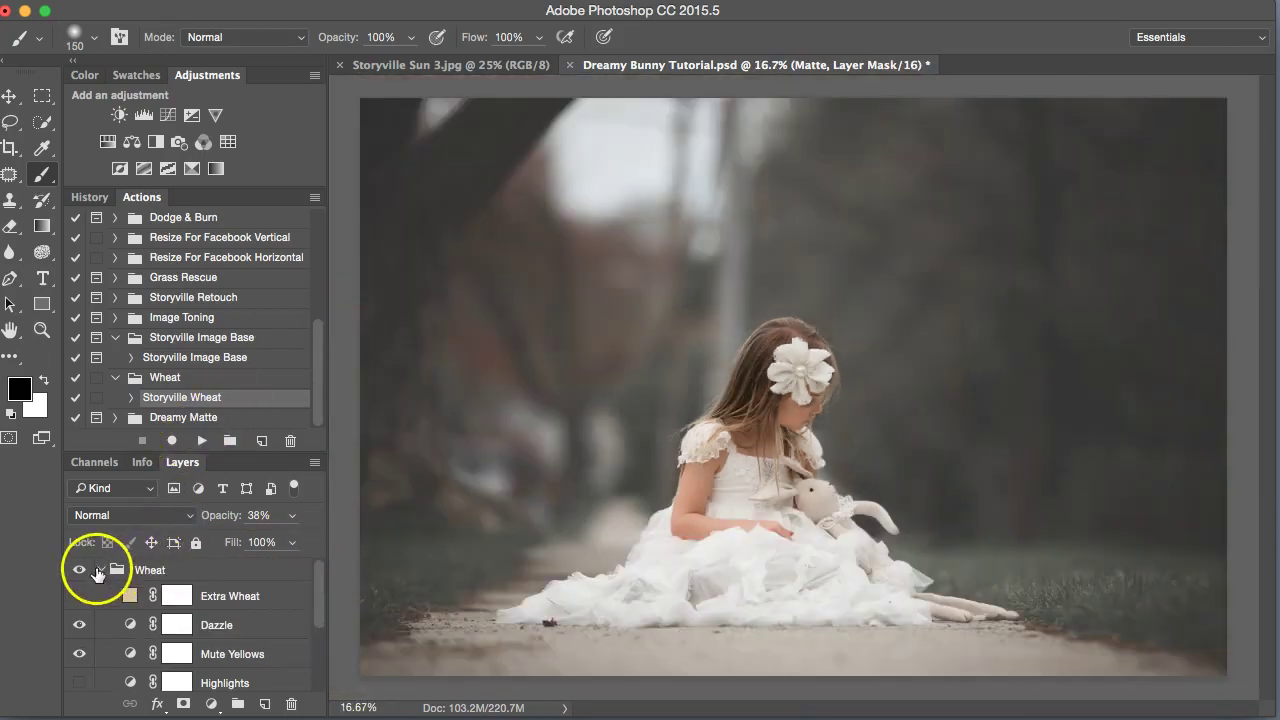
{"action": "left_click", "coordinate": [102, 569]}
{"action": "left_click", "coordinate": [101, 569]}
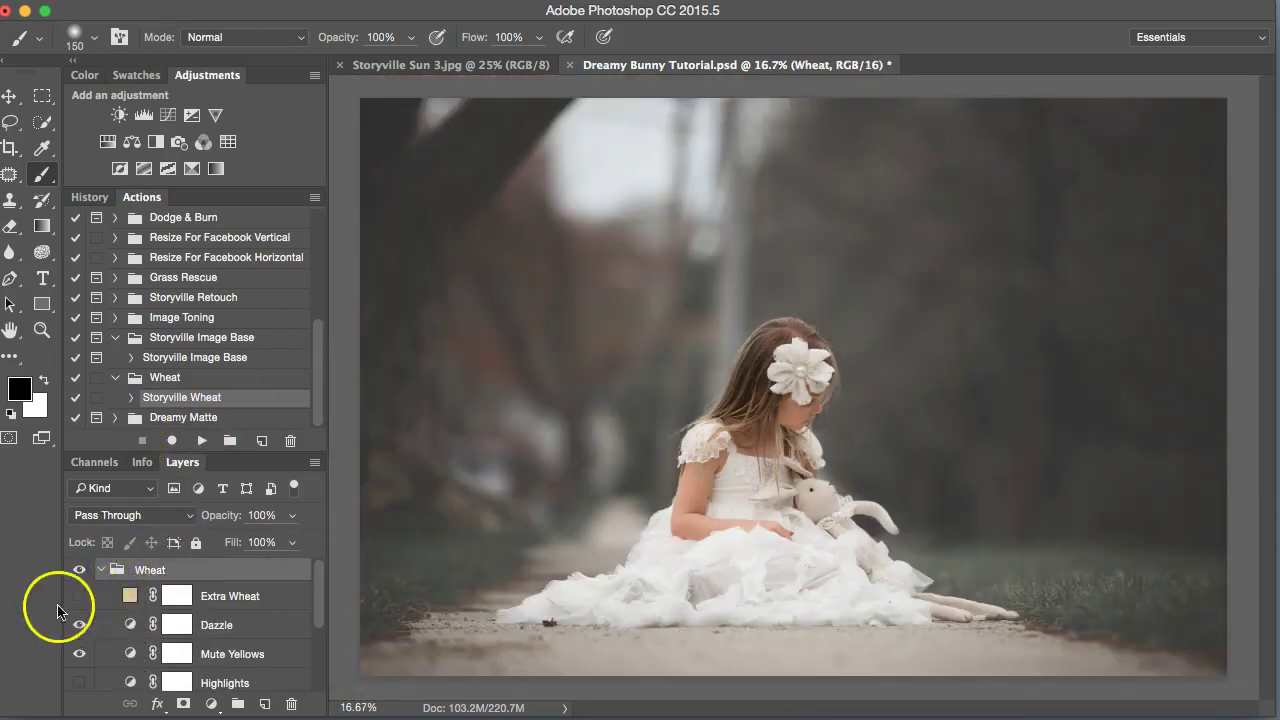
{"action": "left_click", "coordinate": [80, 597]}
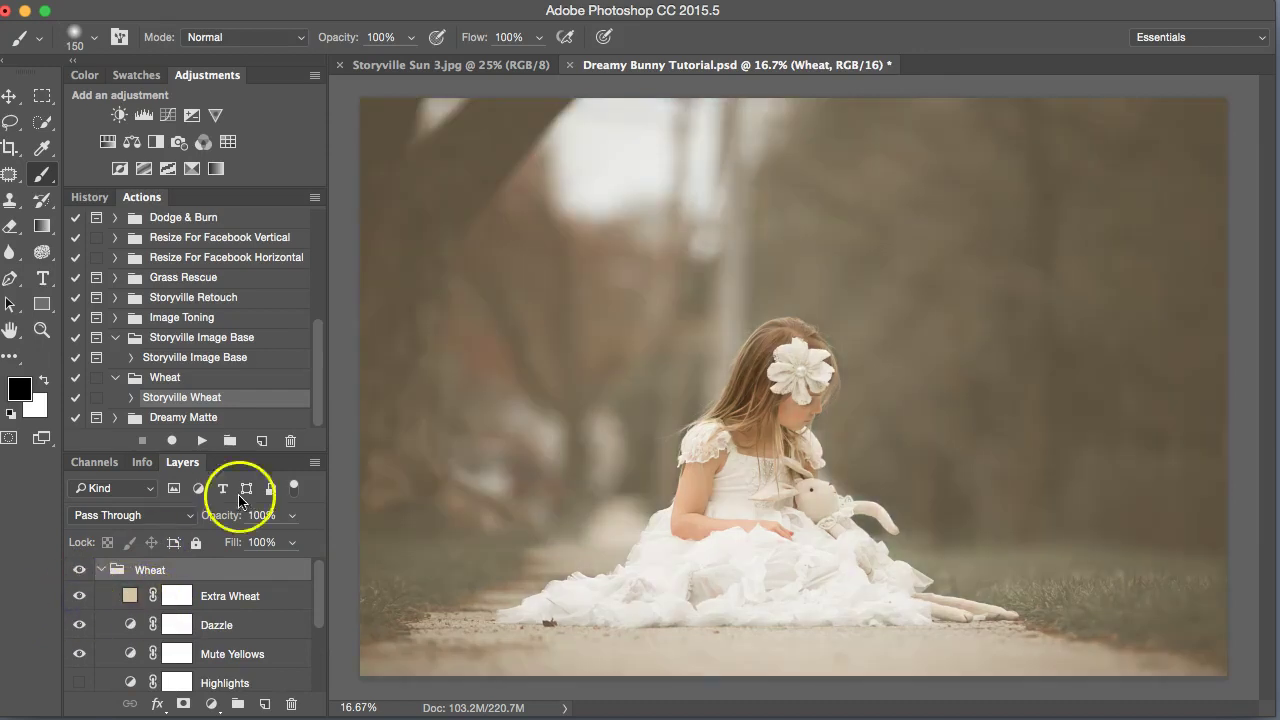
{"action": "left_click_drag", "start_coordinate": [229, 516], "coordinate": [184, 526]}
{"action": "left_click", "coordinate": [79, 596]}
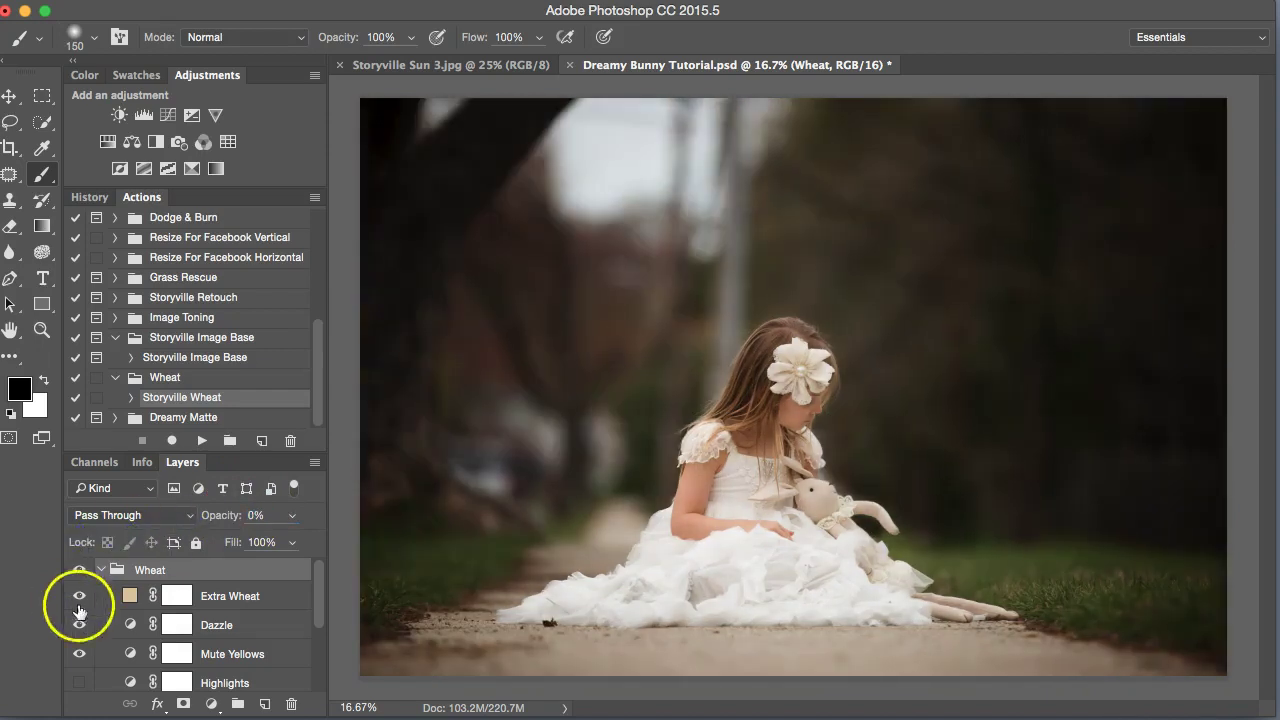
Collapse the Wheat group and toggle its visibility to compare before and after.
{"action": "left_click", "coordinate": [103, 569]}
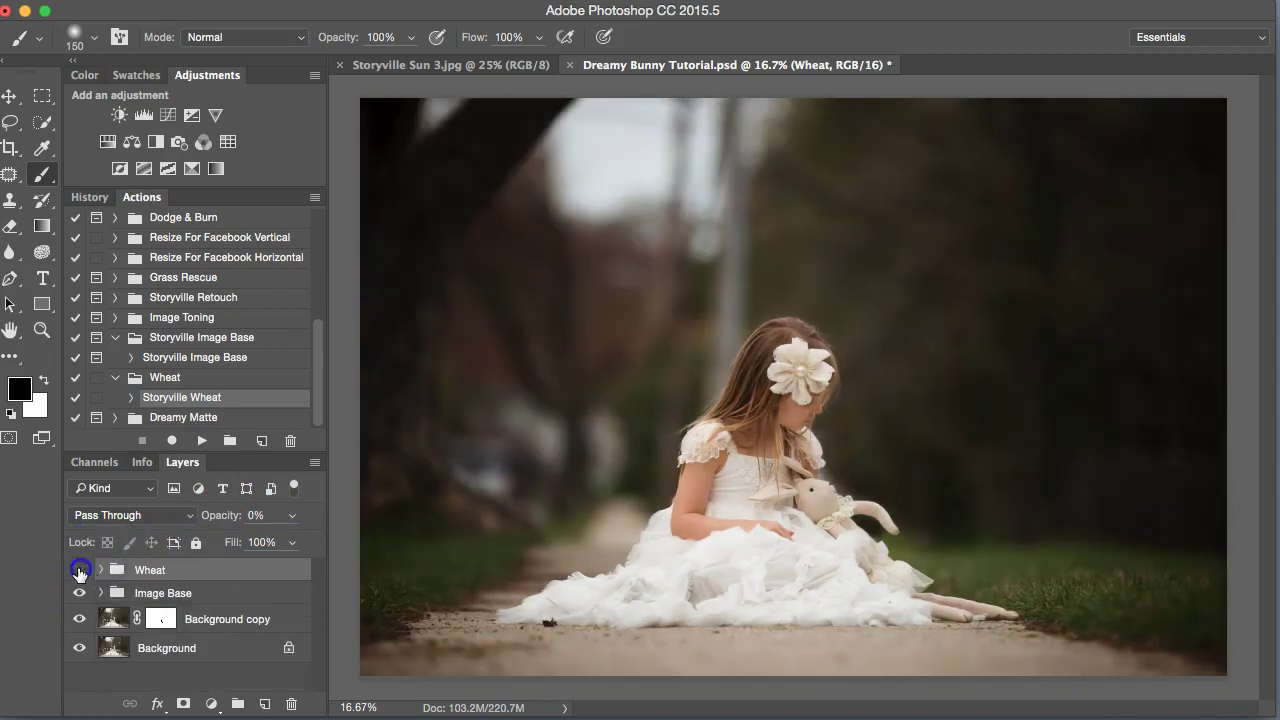
{"action": "left_click", "coordinate": [79, 570]}
{"action": "left_click", "coordinate": [80, 570]}
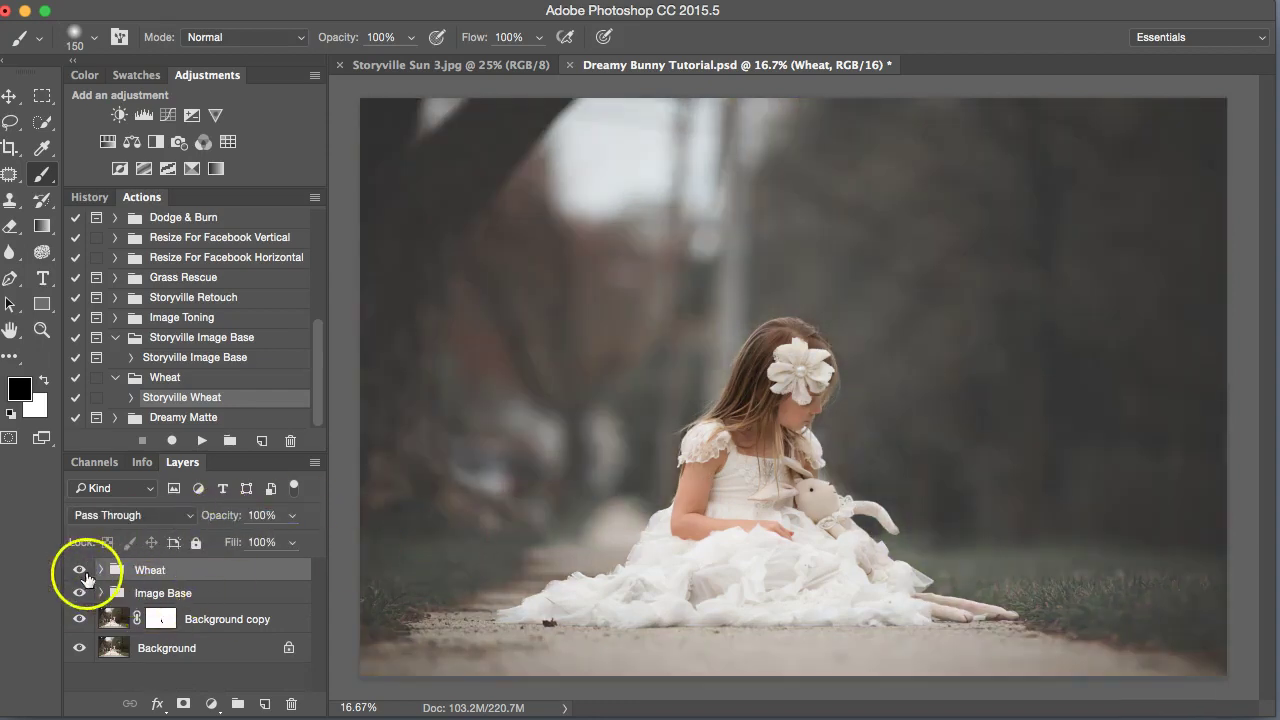
{"action": "left_click", "coordinate": [79, 570]}
{"action": "left_click", "coordinate": [79, 570]}
Select Storyville Twisted Matte in the Dreamy Matte set and hide the Image Base and Wheat groups.
{"action": "left_click", "coordinate": [115, 417]}
{"action": "left_click", "coordinate": [251, 397]}
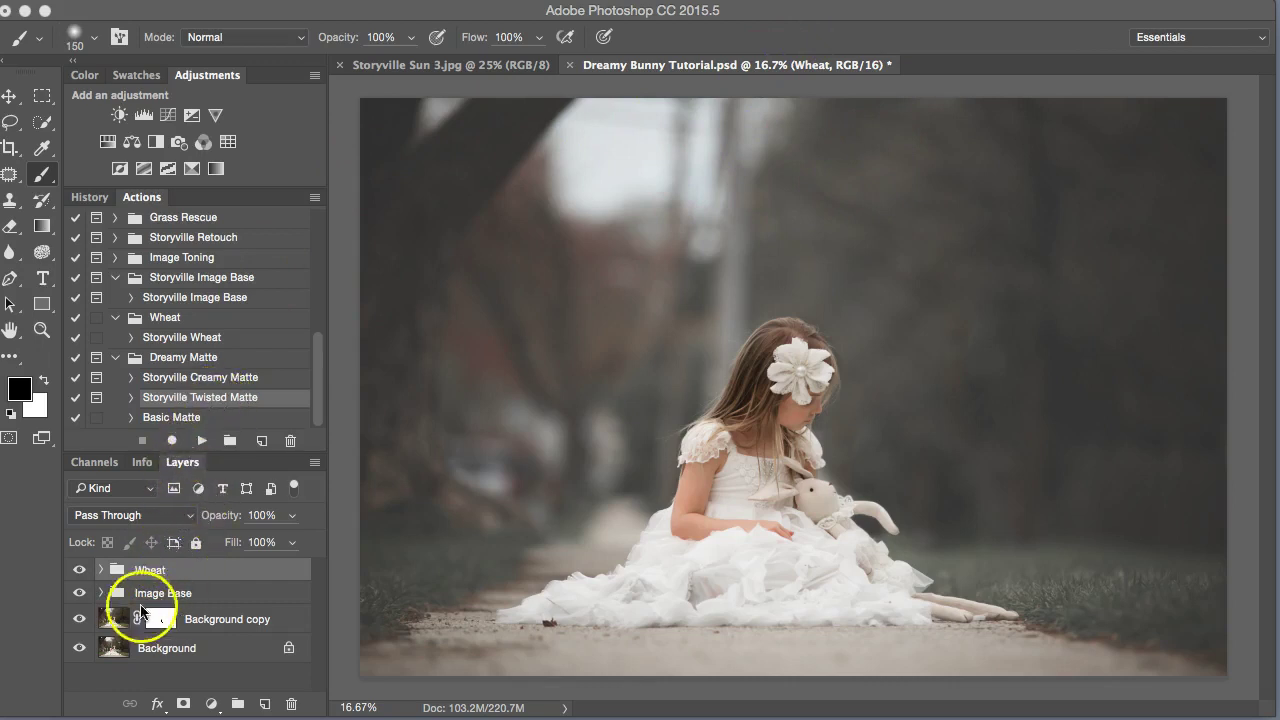
{"action": "left_click", "coordinate": [80, 593]}
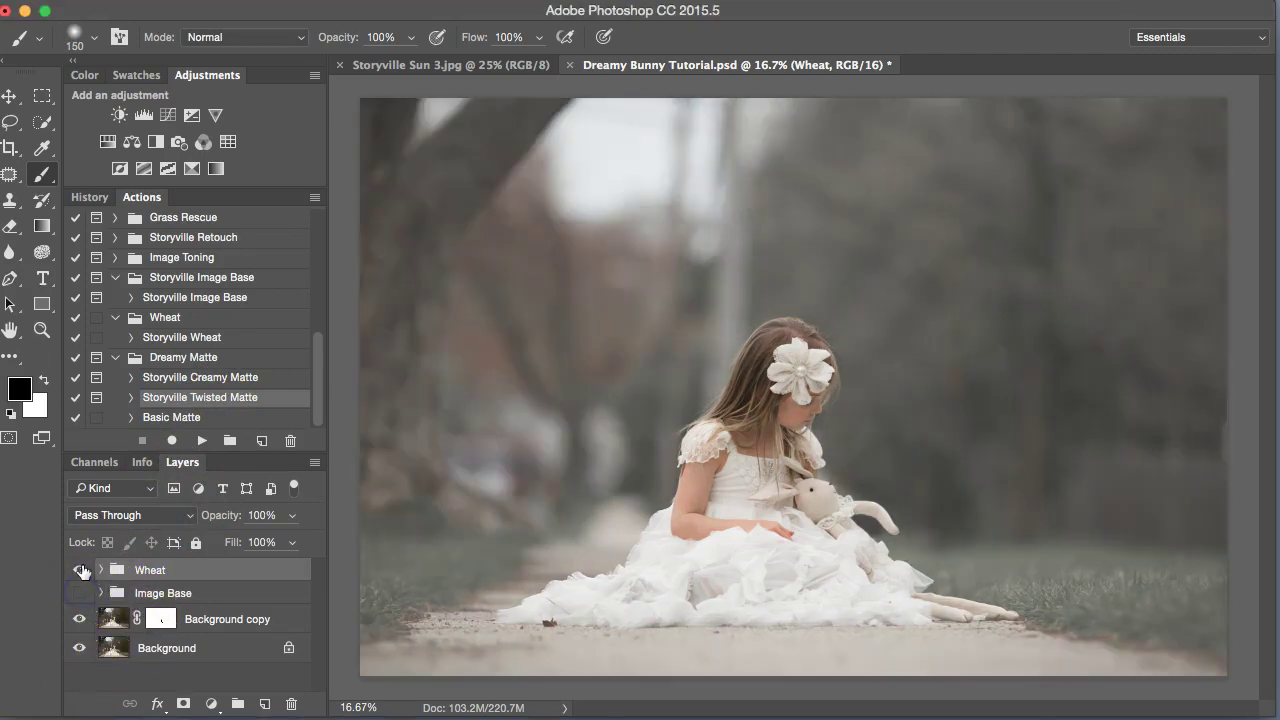
{"action": "left_click", "coordinate": [80, 570]}
Delete the Background copy layer and turn Image Base and Wheat back on.
{"action": "left_click", "coordinate": [110, 622]}
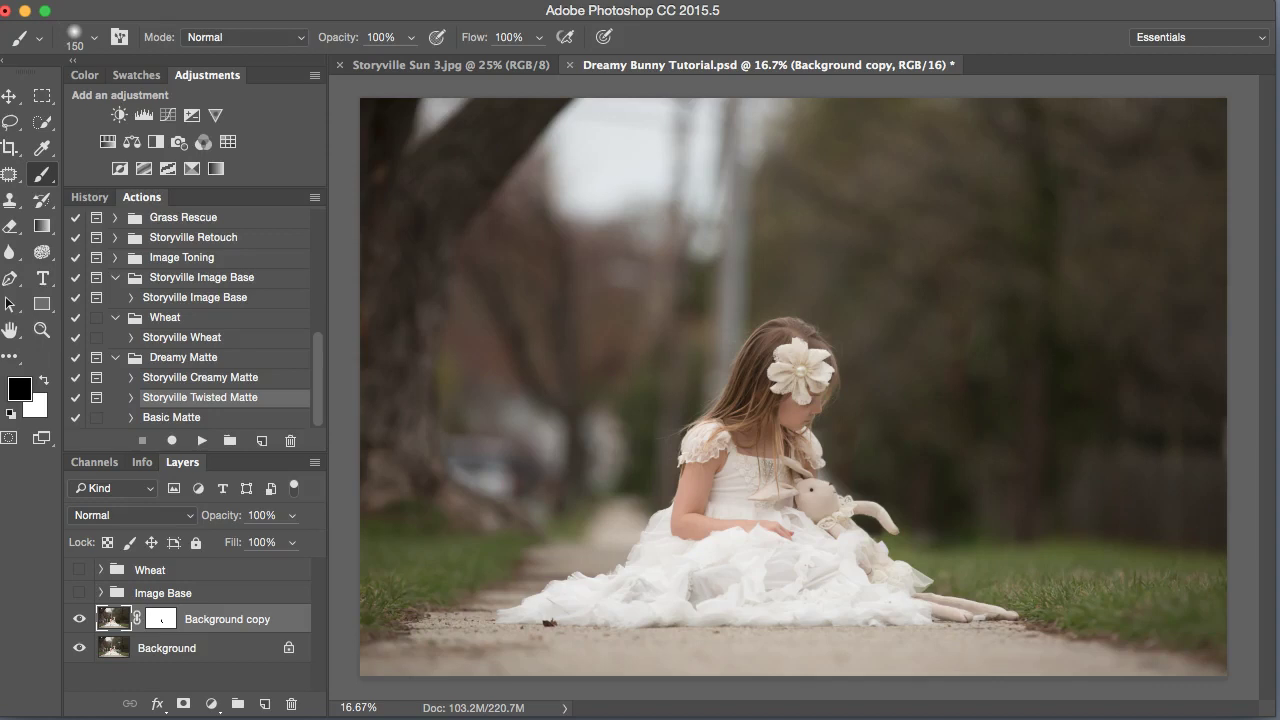
{"action": "key", "text": "Delete"}
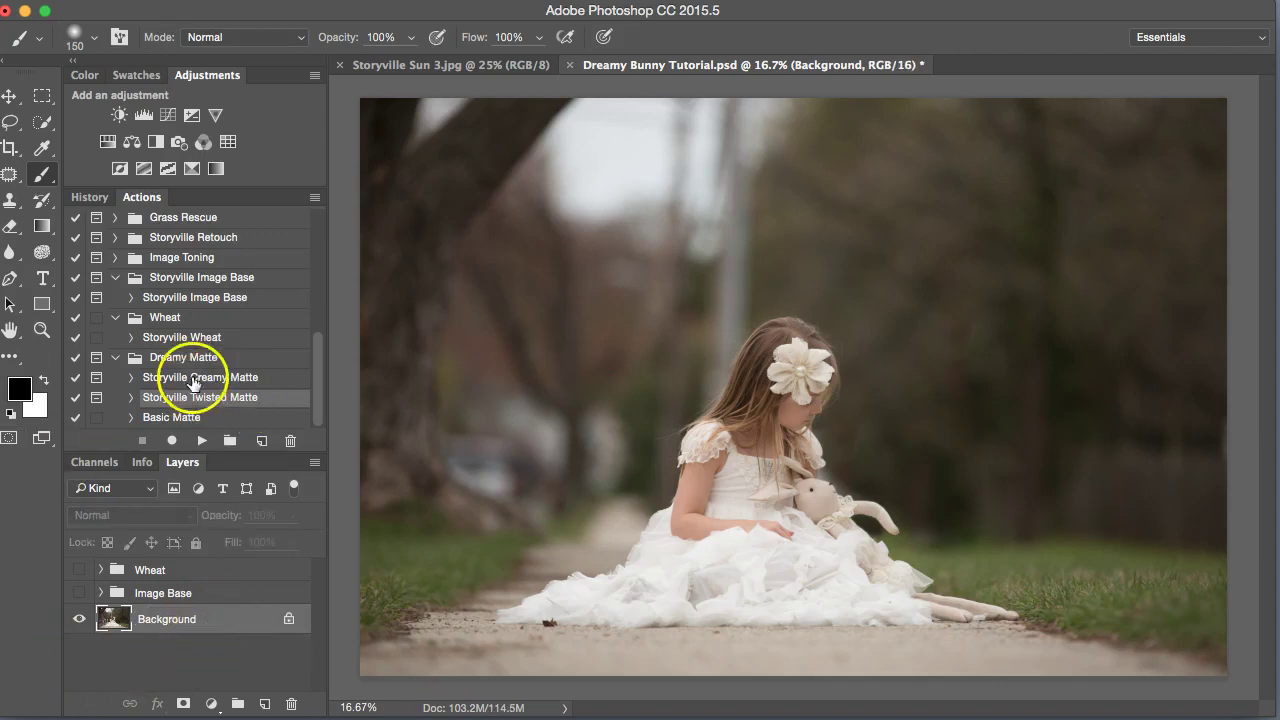
{"action": "left_click", "coordinate": [82, 592]}
{"action": "left_click", "coordinate": [85, 570]}
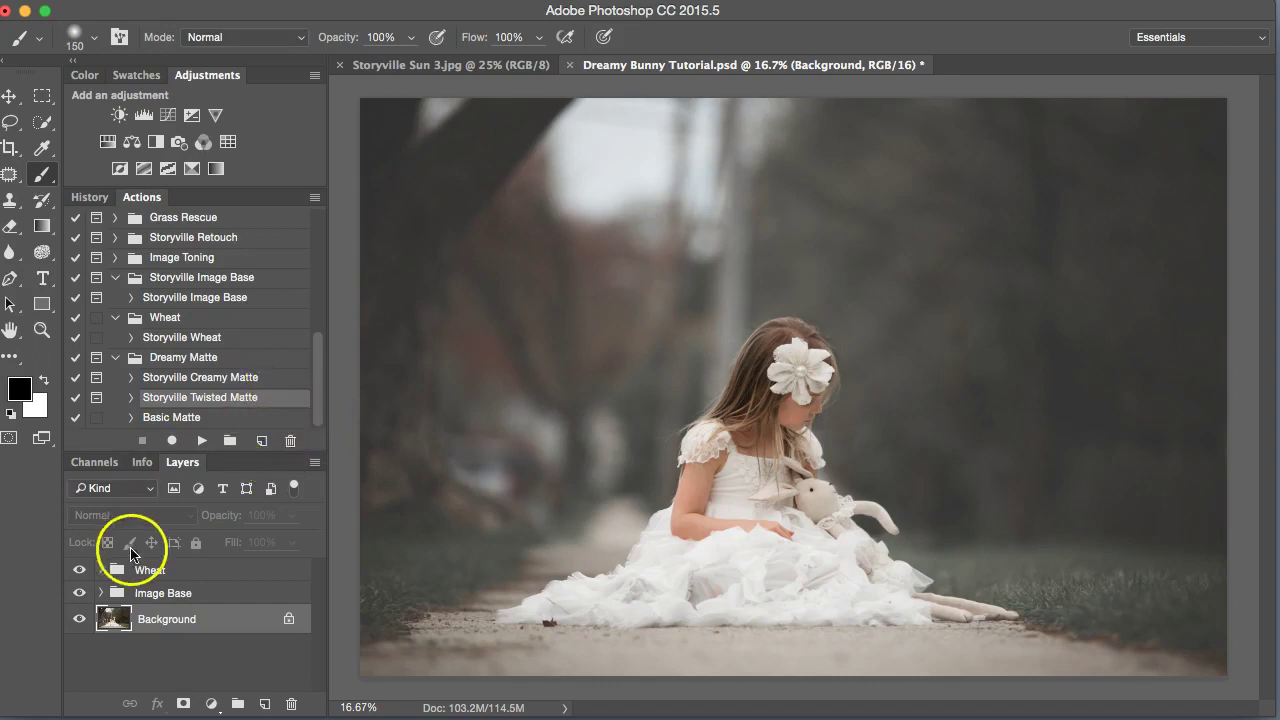
Run the Storyville Twisted Matte action and set Twisted Matte Base opacity to 23%.
{"action": "left_click", "coordinate": [203, 441]}
{"action": "left_click", "coordinate": [806, 140]}
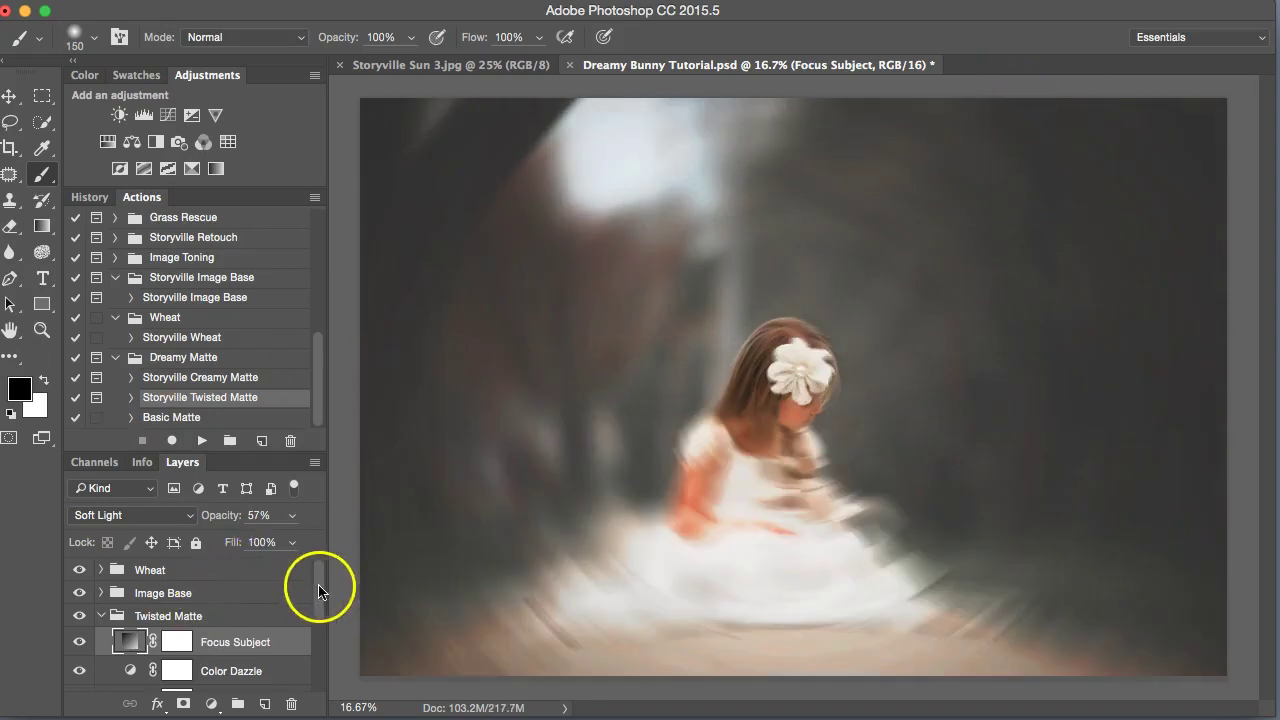
{"action": "left_click_drag", "start_coordinate": [322, 607], "coordinate": [320, 679]}
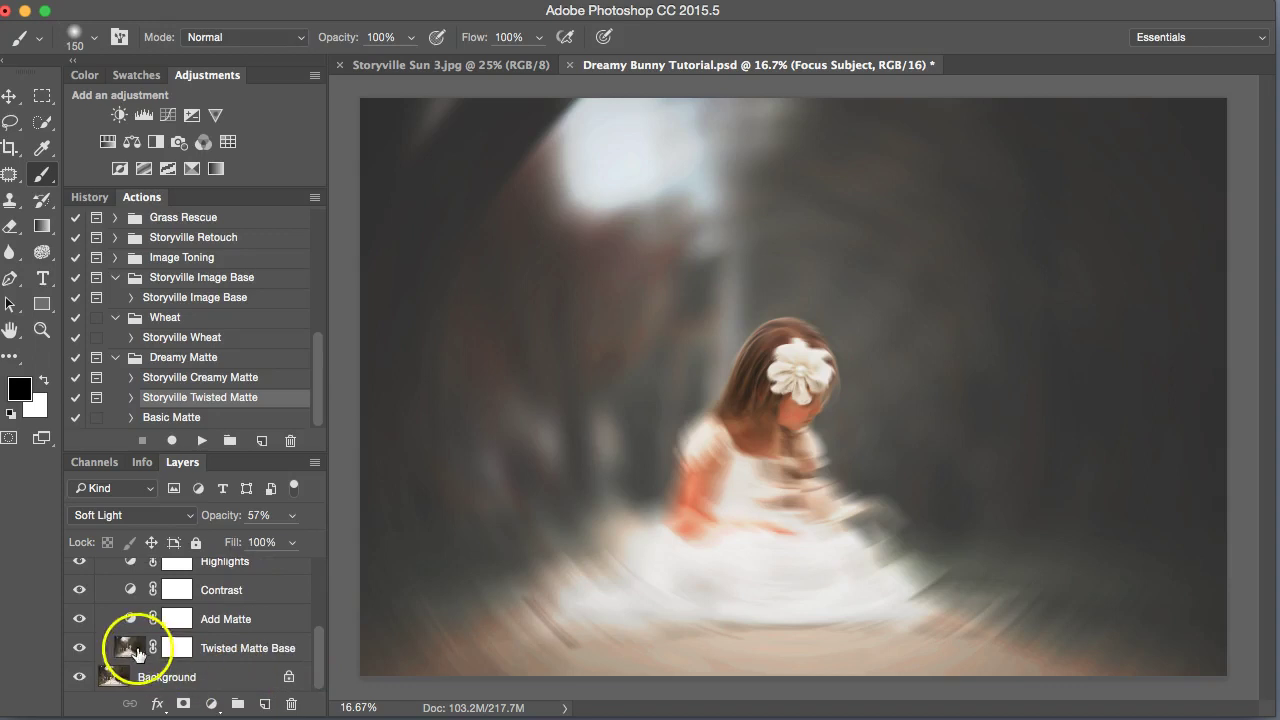
{"action": "left_click", "coordinate": [130, 648]}
{"action": "left_click", "coordinate": [228, 514]}
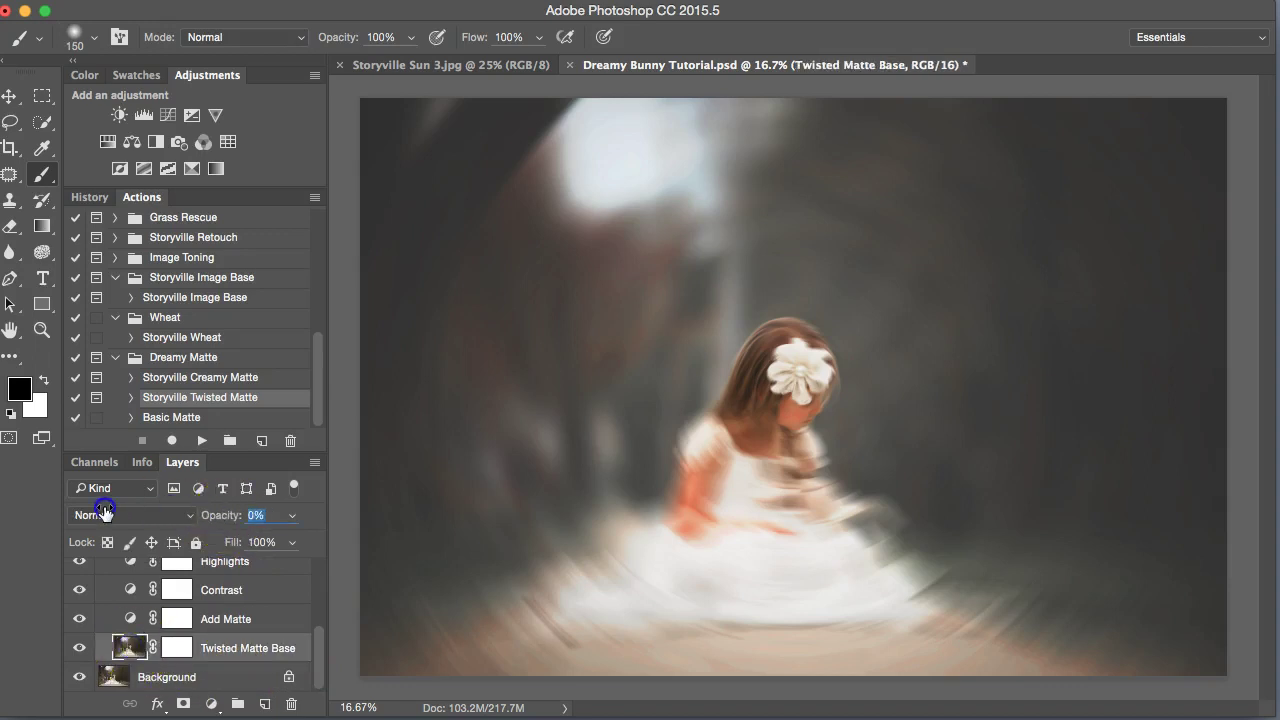
{"action": "type", "text": "0"}
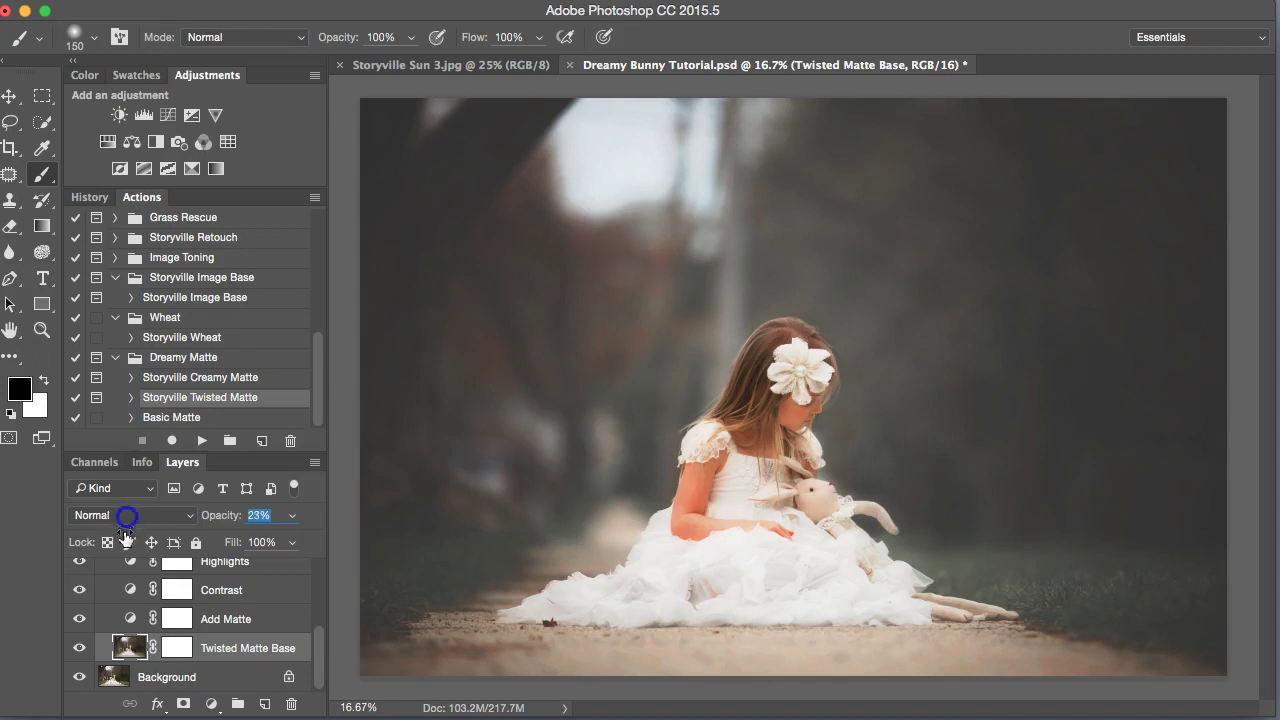
Toggle Twisted Matte Base on and off to compare the swirl effect.
{"action": "left_click", "coordinate": [79, 650]}
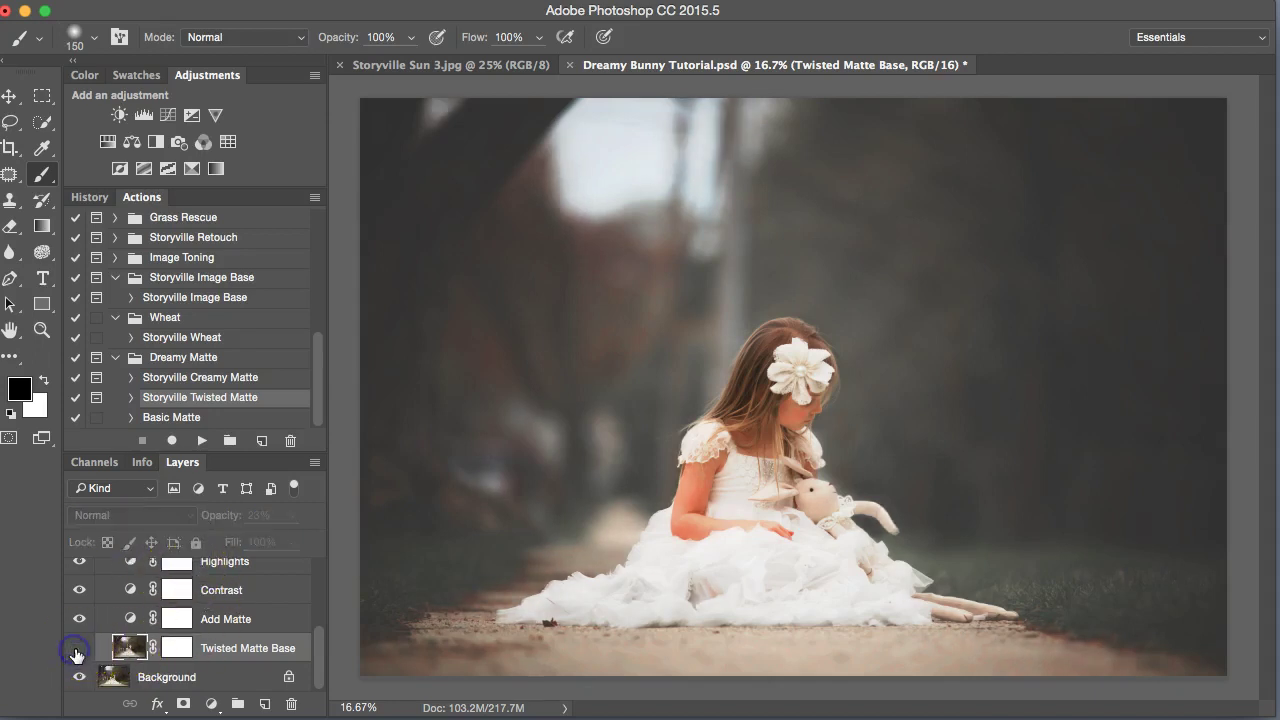
{"action": "left_click", "coordinate": [78, 650]}
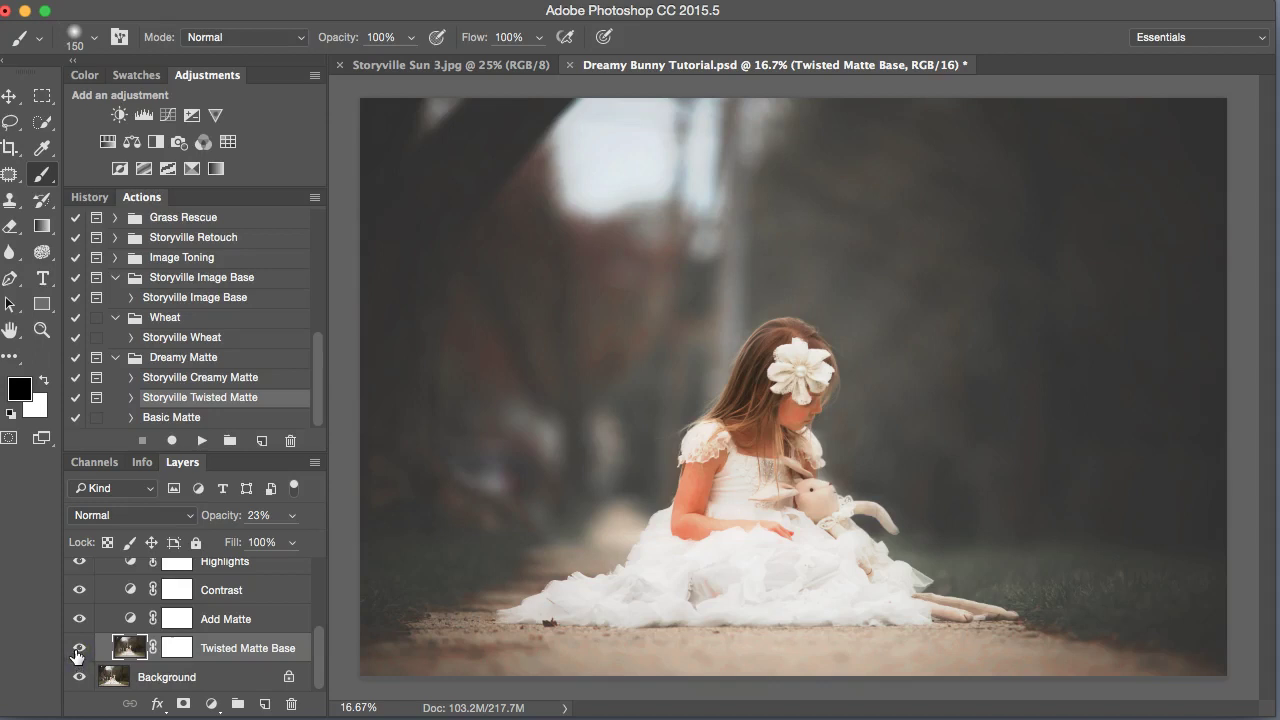
{"action": "left_click", "coordinate": [79, 650]}
{"action": "left_click", "coordinate": [79, 650]}
Paint black on the Twisted Matte Base mask over the dress, arm and lower-left road.
{"action": "left_click", "coordinate": [177, 648]}
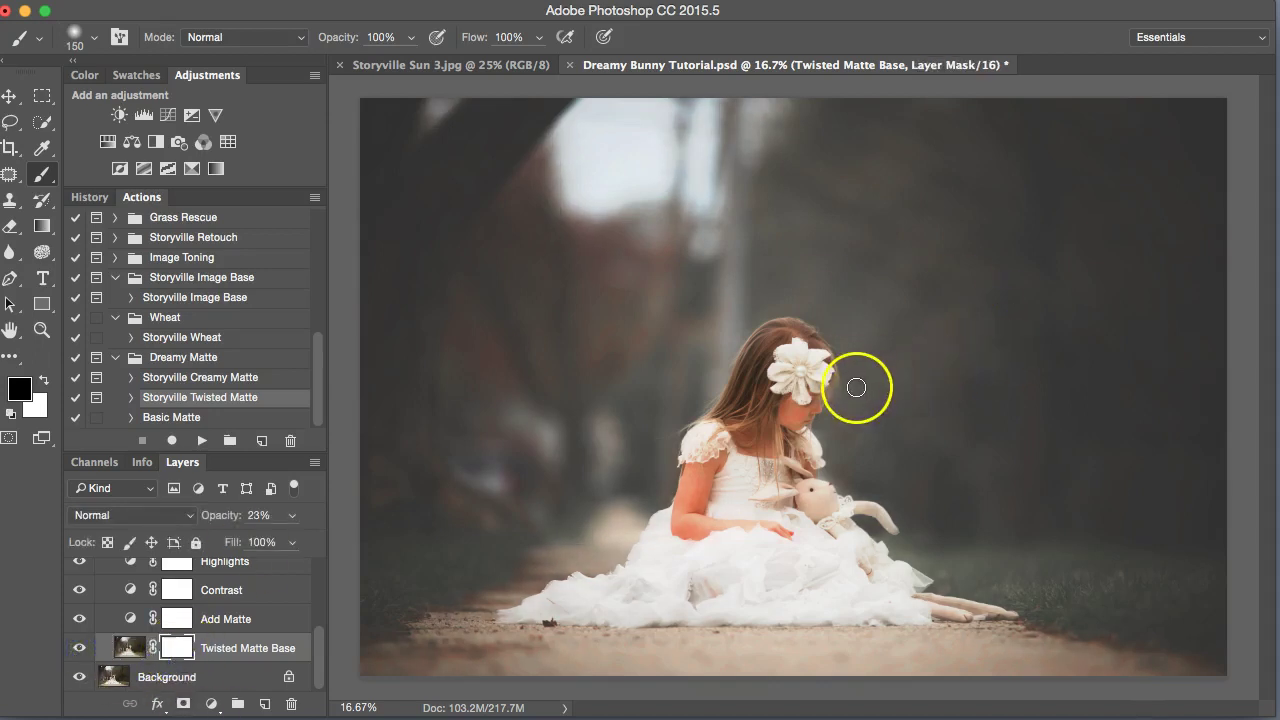
{"action": "key", "text": "bracketright"}
{"action": "key", "text": "bracketright"}
{"action": "key", "text": "bracketright"}
{"action": "key", "text": "bracketright"}
{"action": "key", "text": "bracketright"}
{"action": "key", "text": "bracketright"}
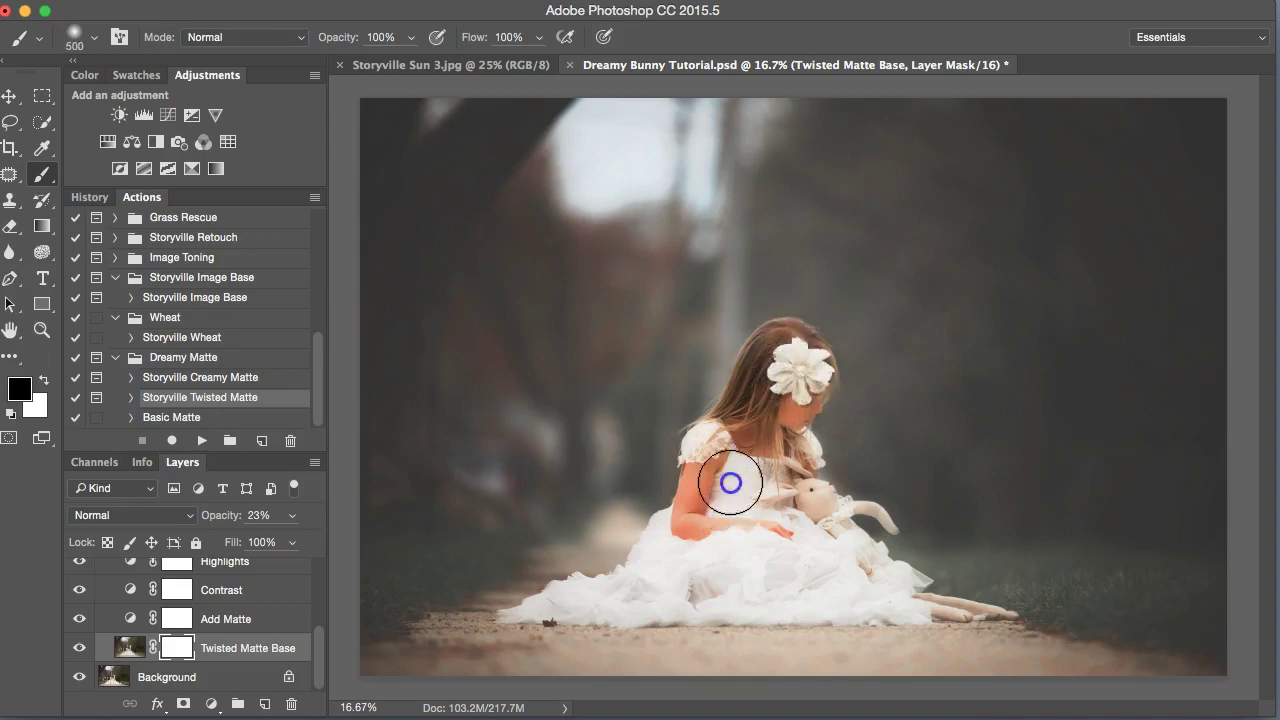
{"action": "key", "text": "bracketleft"}
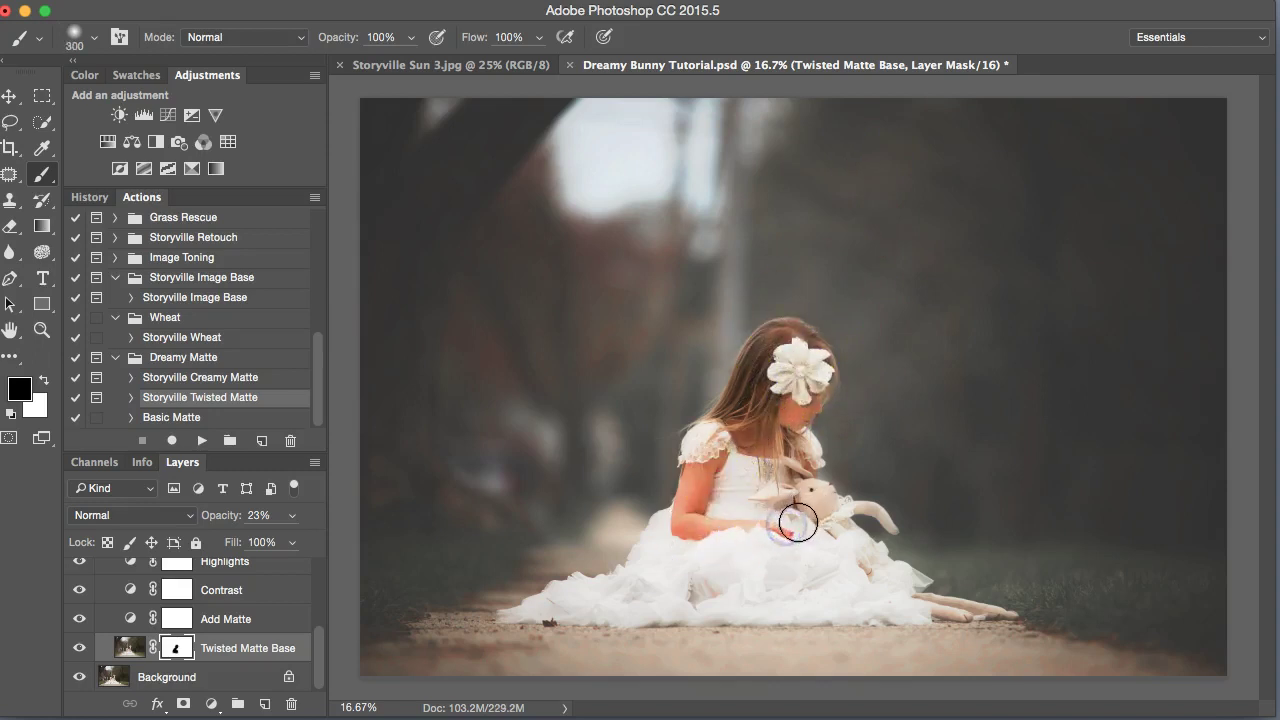
{"action": "key", "text": "super+equal"}
{"action": "key", "text": "bracketleft"}
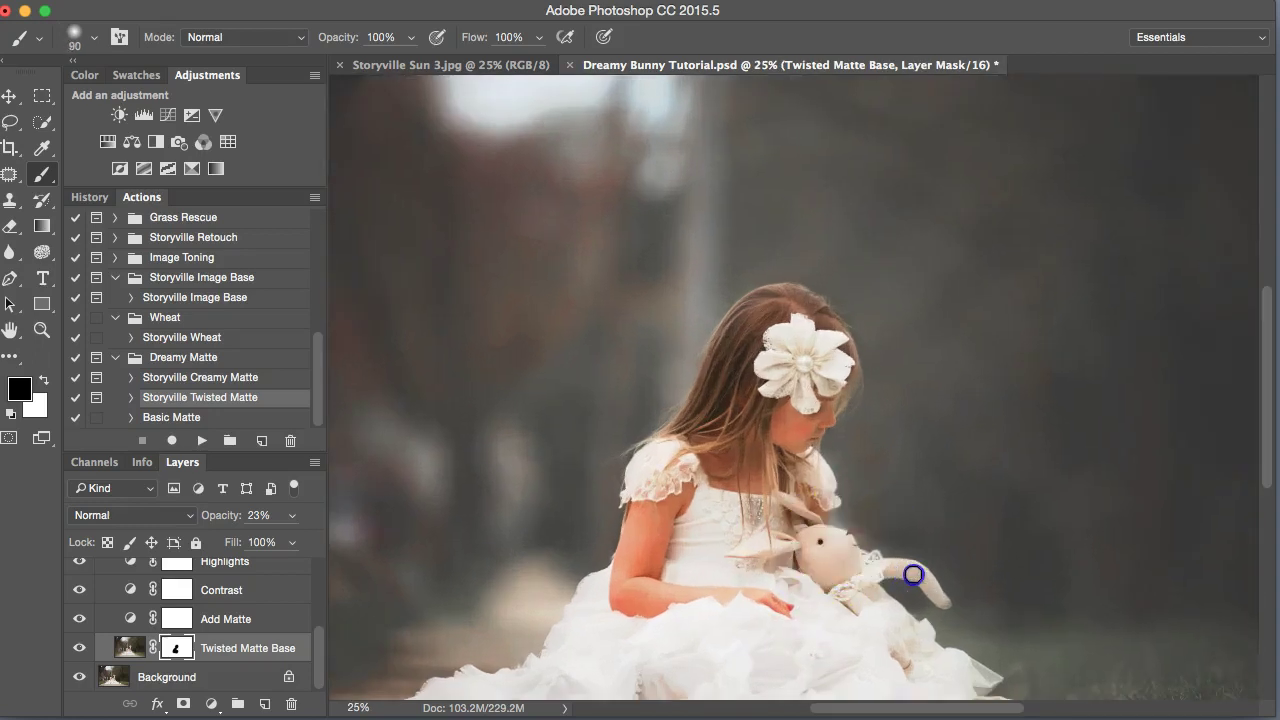
{"action": "key", "text": "super+minus"}
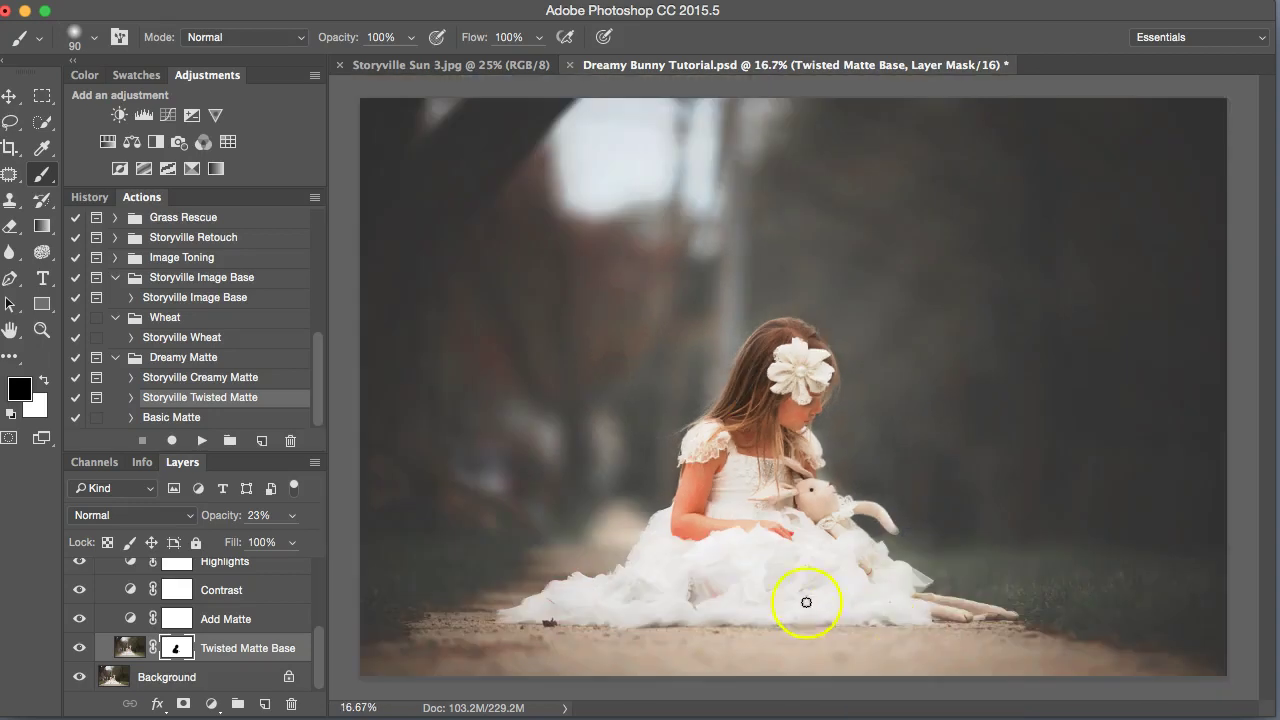
{"action": "mouse_move", "coordinate": [775, 550]}
{"action": "left_mouse_down"}
{"action": "mouse_move", "coordinate": [851, 560]}
{"action": "mouse_move", "coordinate": [700, 591]}
{"action": "mouse_move", "coordinate": [686, 580]}
{"action": "mouse_move", "coordinate": [694, 510]}
{"action": "left_mouse_up"}
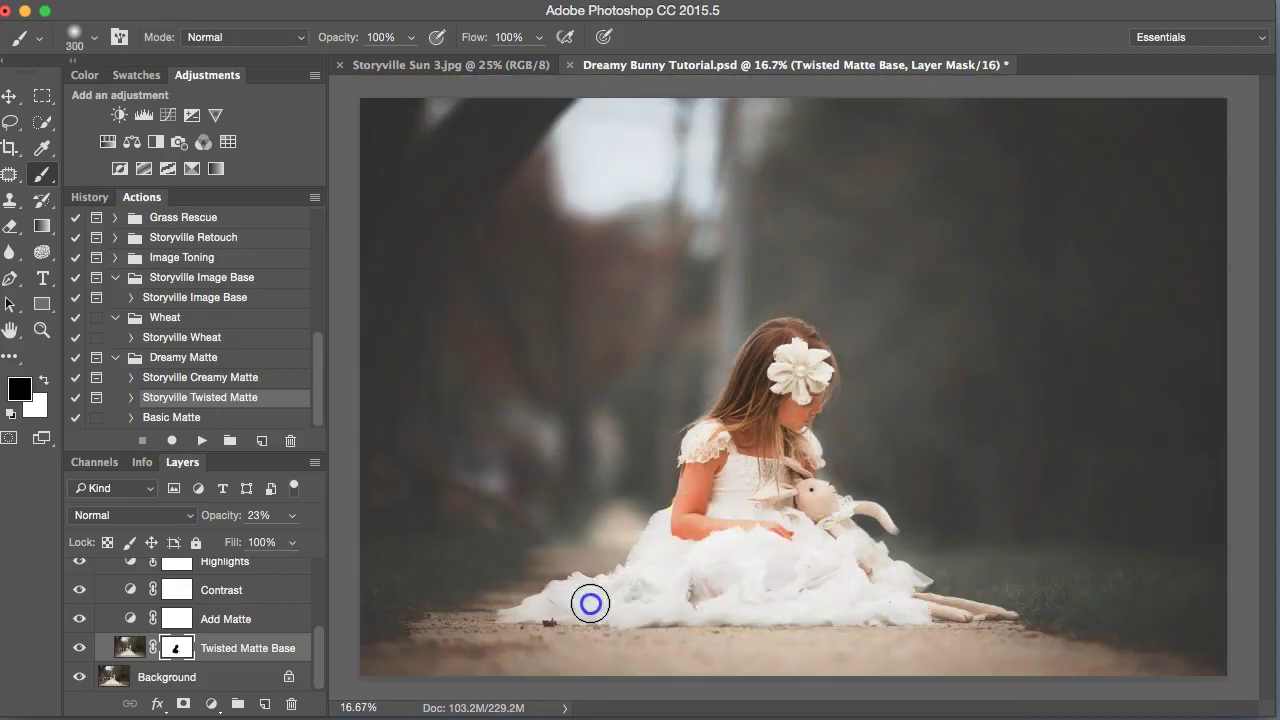
{"action": "mouse_move", "coordinate": [590, 603]}
{"action": "left_mouse_down"}
{"action": "mouse_move", "coordinate": [442, 611]}
{"action": "mouse_move", "coordinate": [384, 595]}
{"action": "mouse_move", "coordinate": [448, 616]}
{"action": "mouse_move", "coordinate": [589, 589]}
{"action": "mouse_move", "coordinate": [1011, 597]}
{"action": "mouse_move", "coordinate": [1242, 571]}
{"action": "mouse_move", "coordinate": [1156, 590]}
{"action": "mouse_move", "coordinate": [738, 579]}
{"action": "mouse_move", "coordinate": [723, 505]}
{"action": "mouse_move", "coordinate": [791, 374]}
{"action": "left_mouse_up"}
{"action": "key", "text": "bracketright"}
{"action": "key", "text": "bracketright"}
{"action": "key", "text": "bracketright"}
{"action": "key", "text": "bracketleft"}
{"action": "key", "text": "bracketleft"}
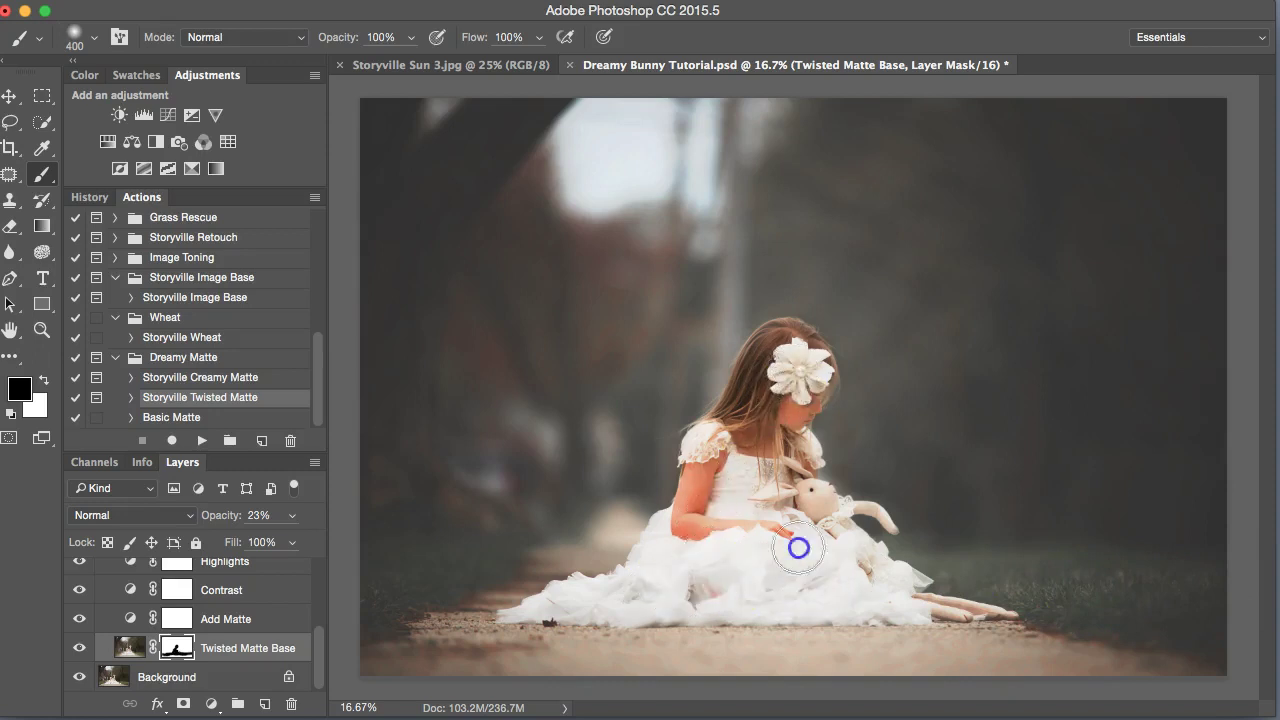
Toggle Twisted Matte Base visibility to compare the swirl once more.
{"action": "left_click", "coordinate": [72, 643]}
{"action": "left_click", "coordinate": [81, 648]}
{"action": "left_click", "coordinate": [80, 648]}
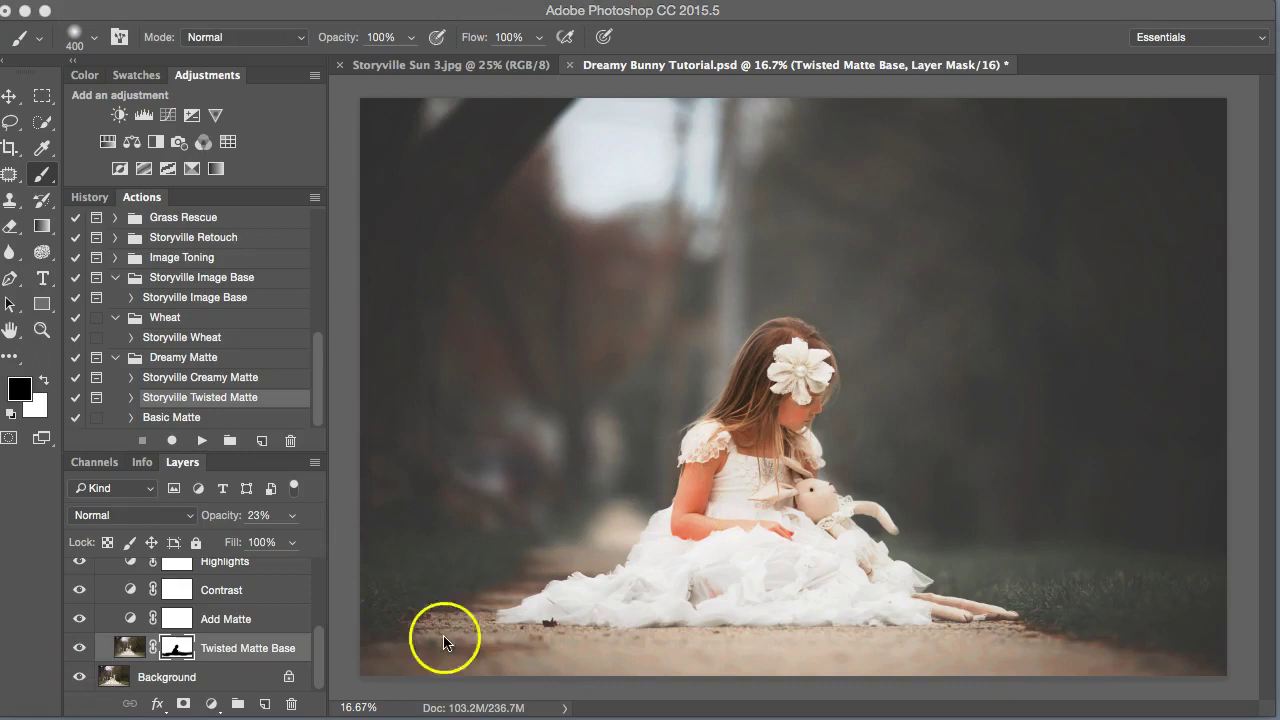
{"action": "left_click_drag", "start_coordinate": [319, 640], "coordinate": [313, 612]}
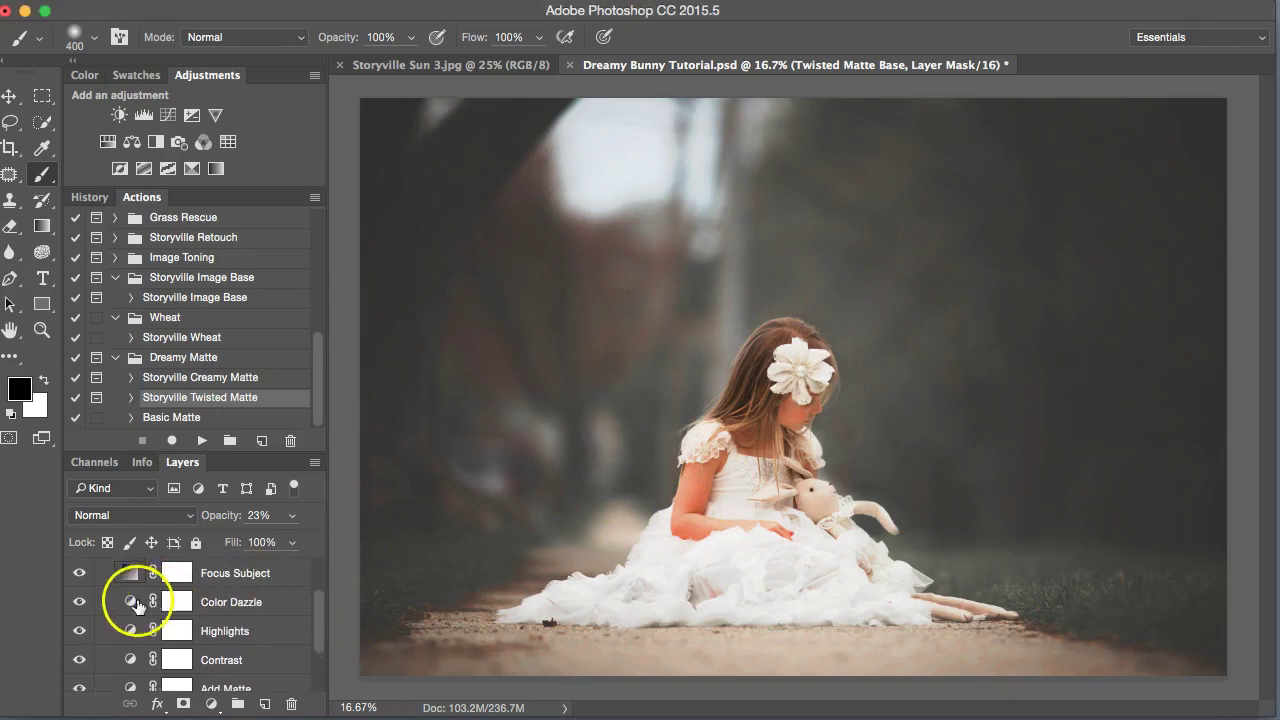
Compare and switch off the Color Dazzle layer, then select the Highlights layer.
{"action": "left_click", "coordinate": [135, 605]}
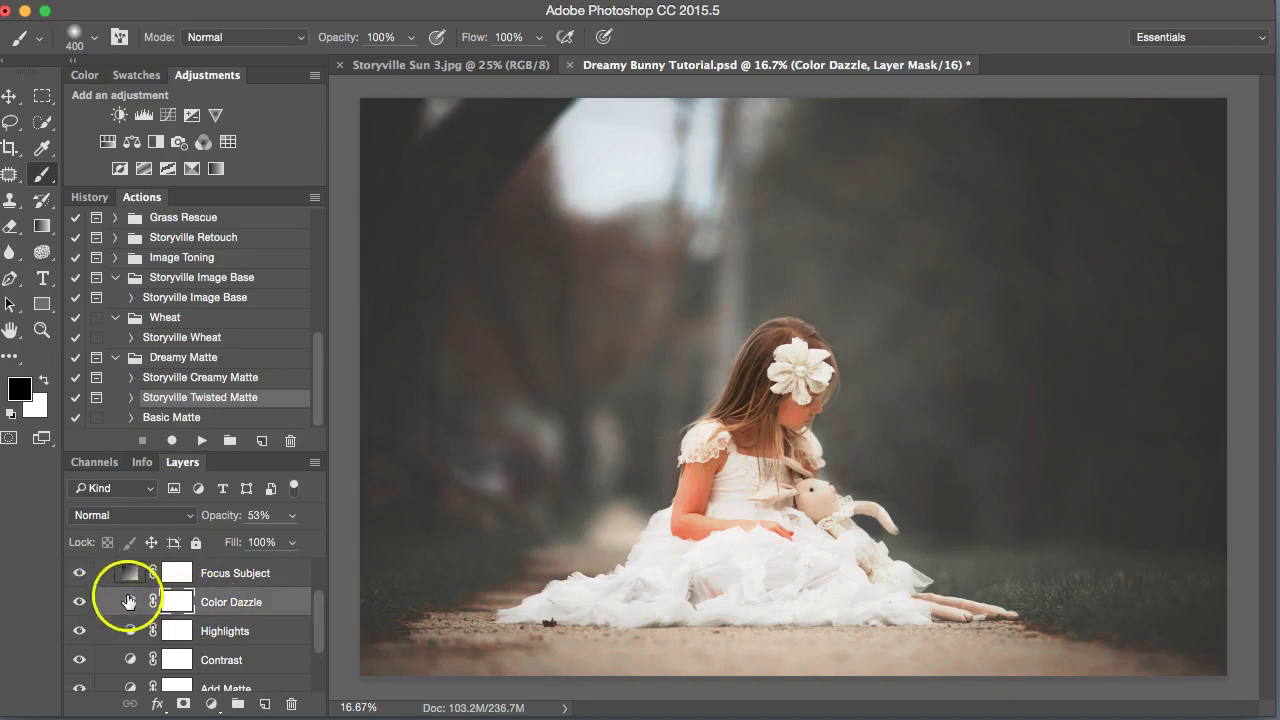
{"action": "left_click", "coordinate": [80, 602]}
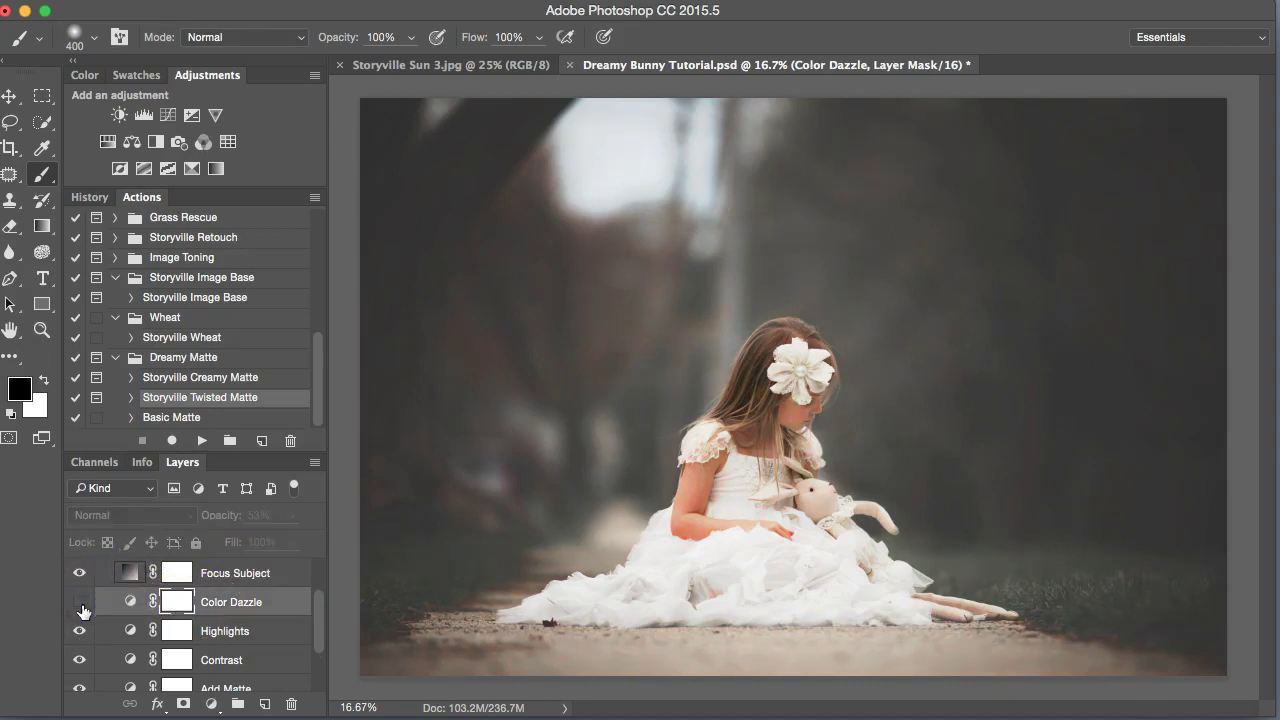
{"action": "left_click", "coordinate": [80, 603]}
{"action": "left_click", "coordinate": [78, 603]}
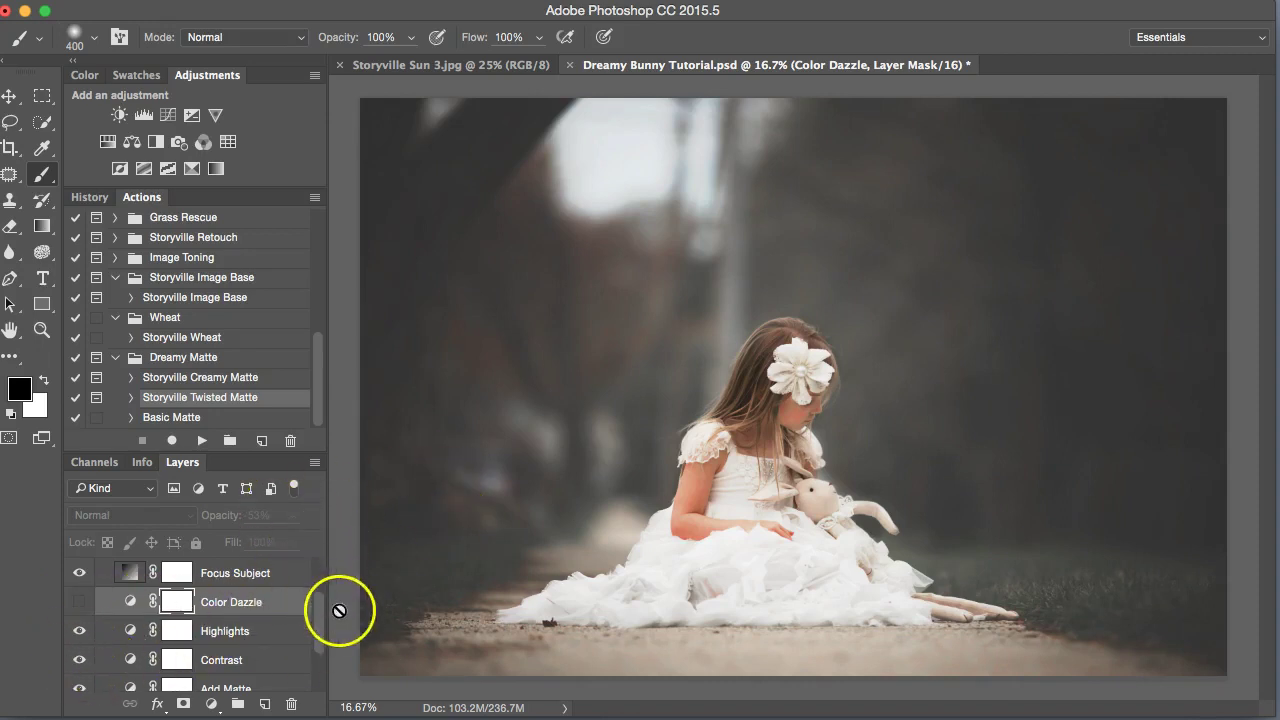
{"action": "left_click_drag", "start_coordinate": [319, 623], "coordinate": [319, 641]}
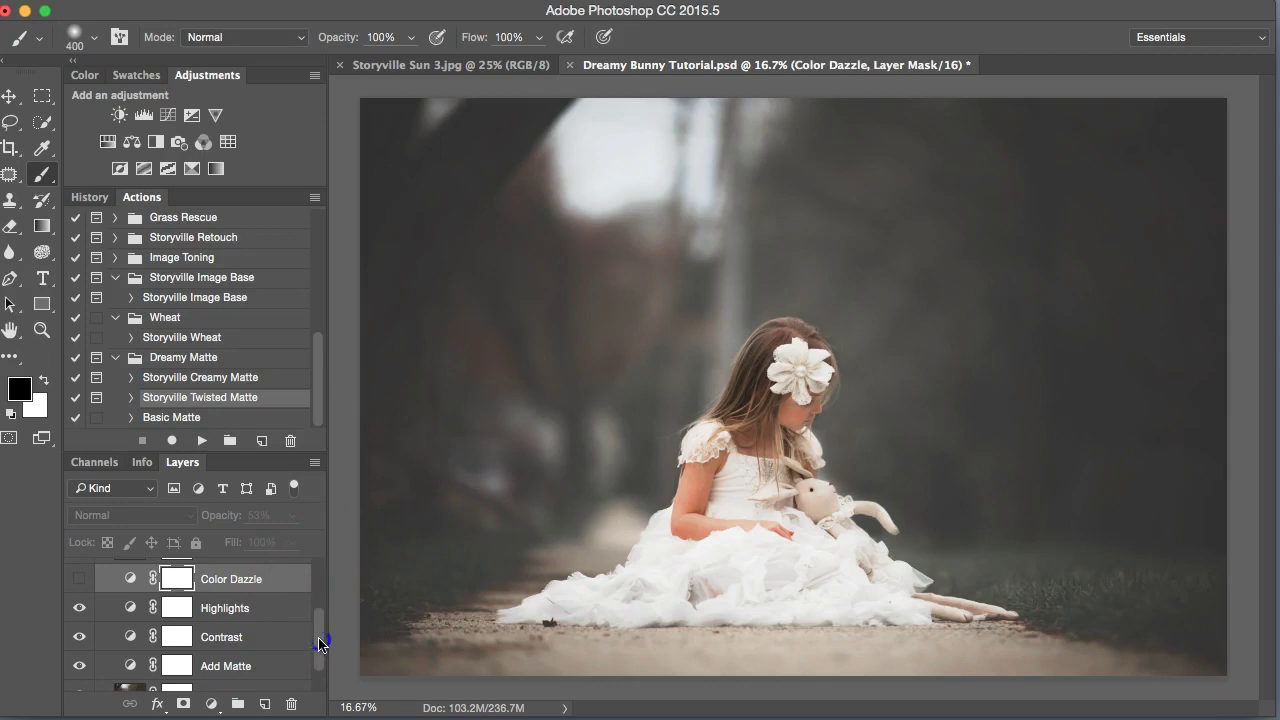
{"action": "left_click", "coordinate": [127, 607]}
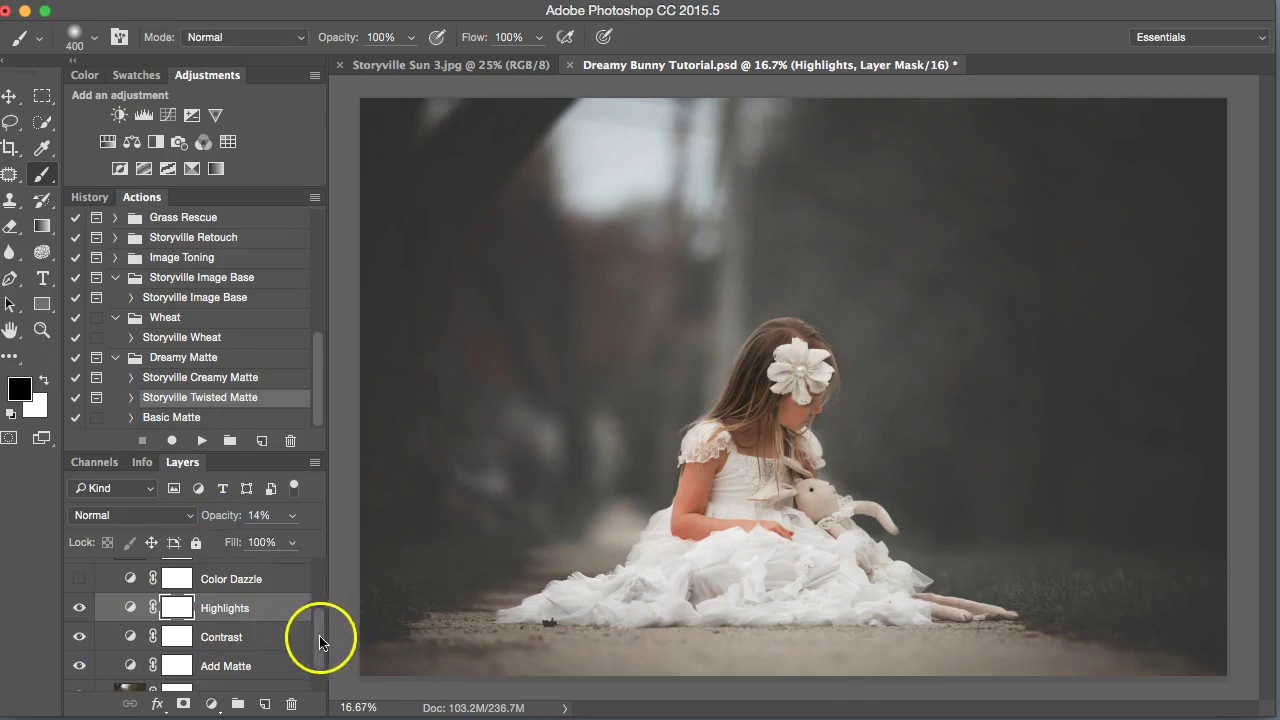
Recentre the Focus Subject radial gradient on the girl's head and set its Scale to 92%.
{"action": "left_click_drag", "start_coordinate": [319, 635], "coordinate": [315, 625]}
{"action": "double_click", "coordinate": [128, 572]}
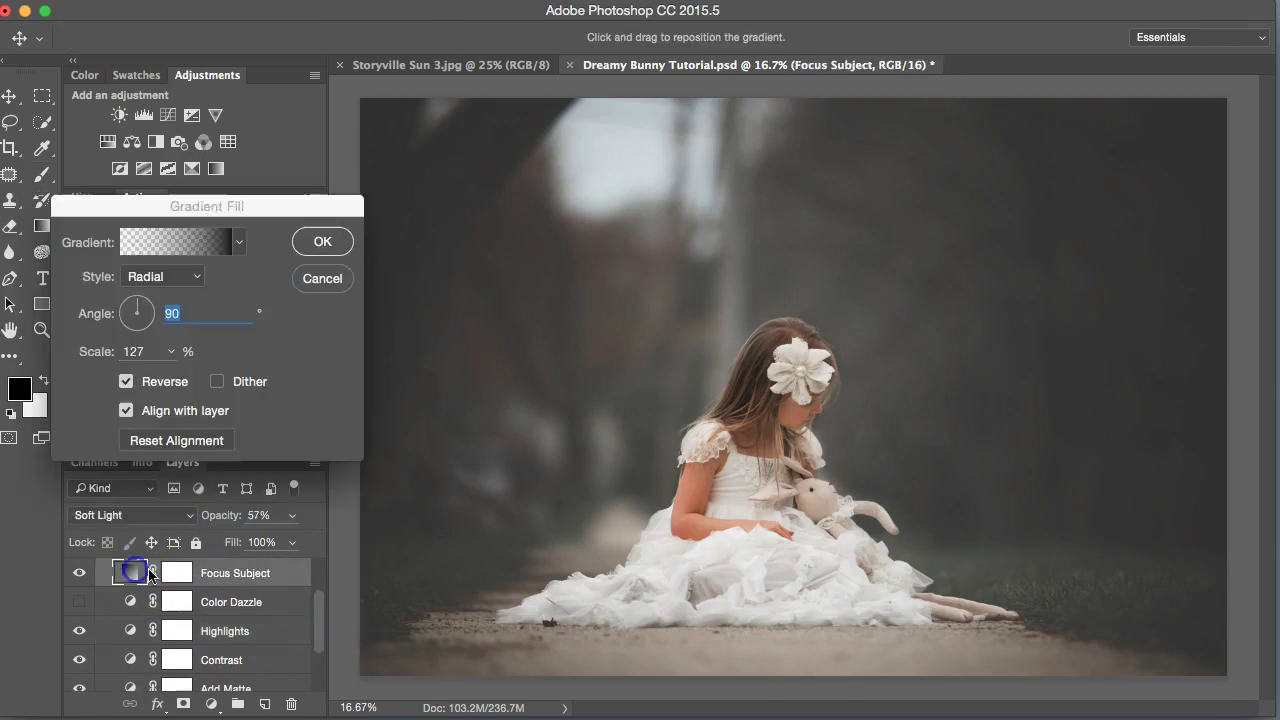
{"action": "left_click_drag", "start_coordinate": [800, 440], "coordinate": [800, 404]}
{"action": "left_click_drag", "start_coordinate": [103, 354], "coordinate": [70, 356]}
{"action": "key", "text": "shift+Tab"}
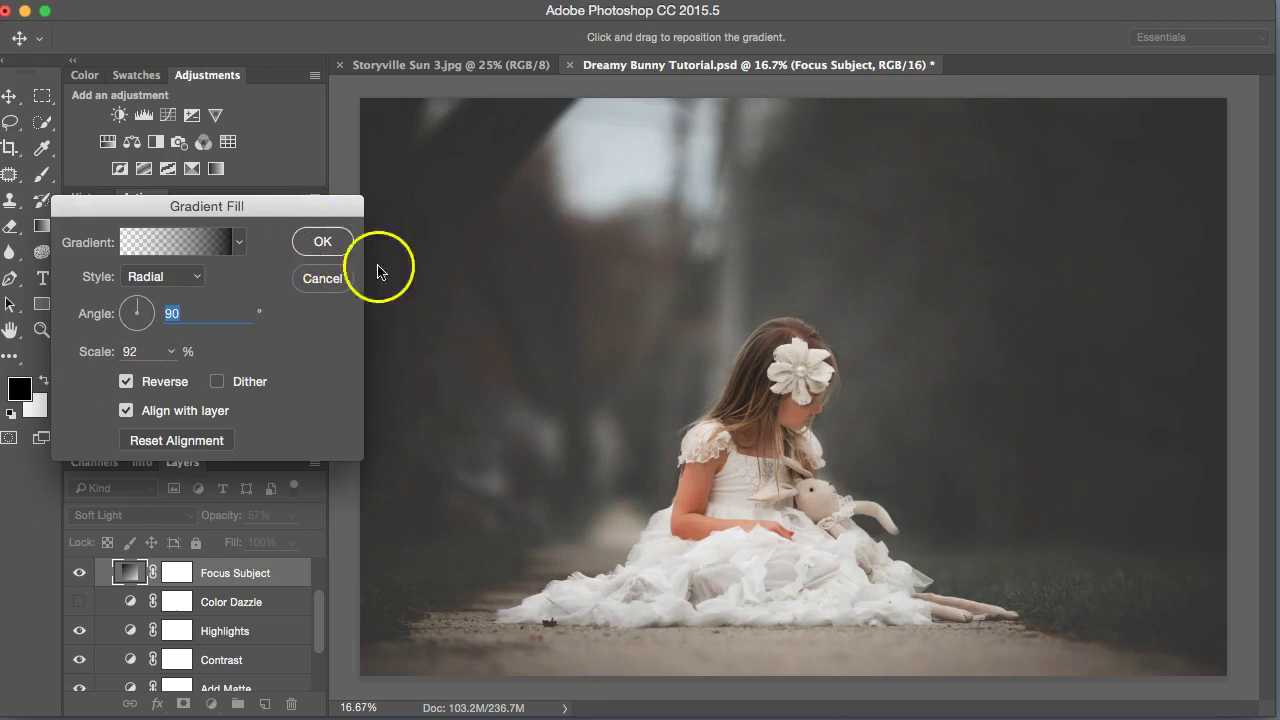
{"action": "left_click_drag", "start_coordinate": [775, 415], "coordinate": [782, 422]}
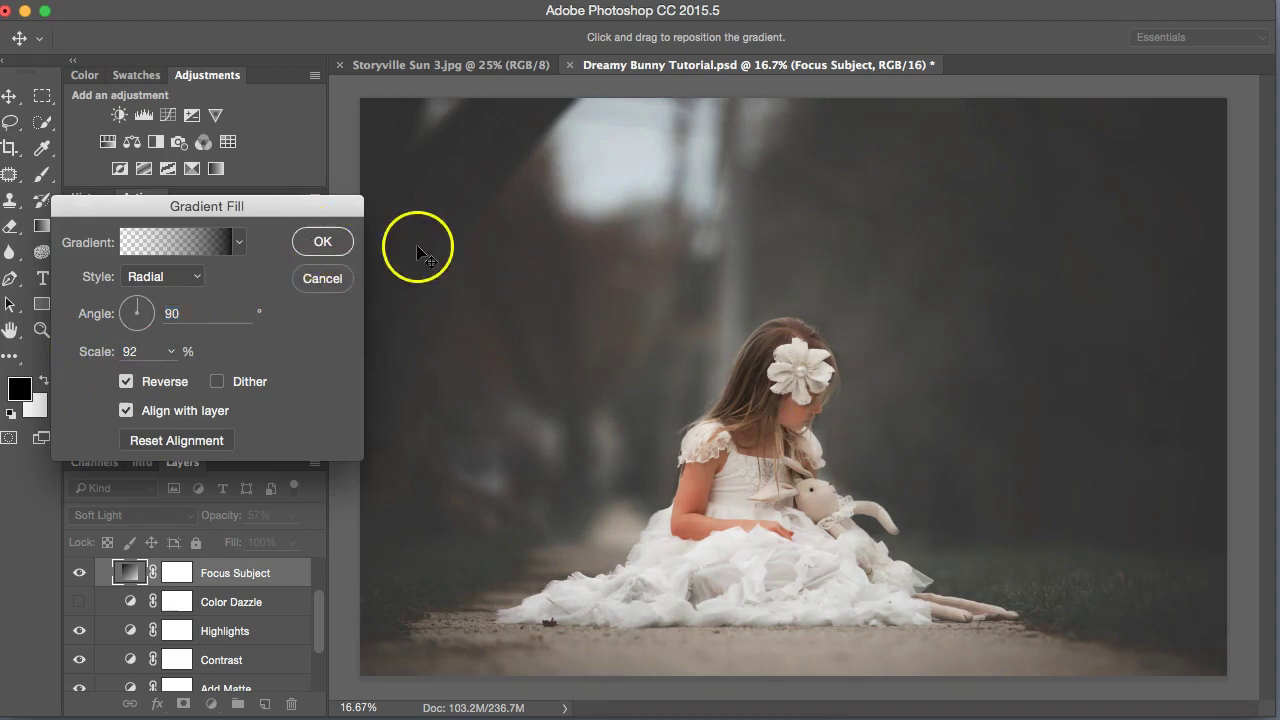
{"action": "left_click", "coordinate": [322, 241]}
{"action": "key", "text": "b"}
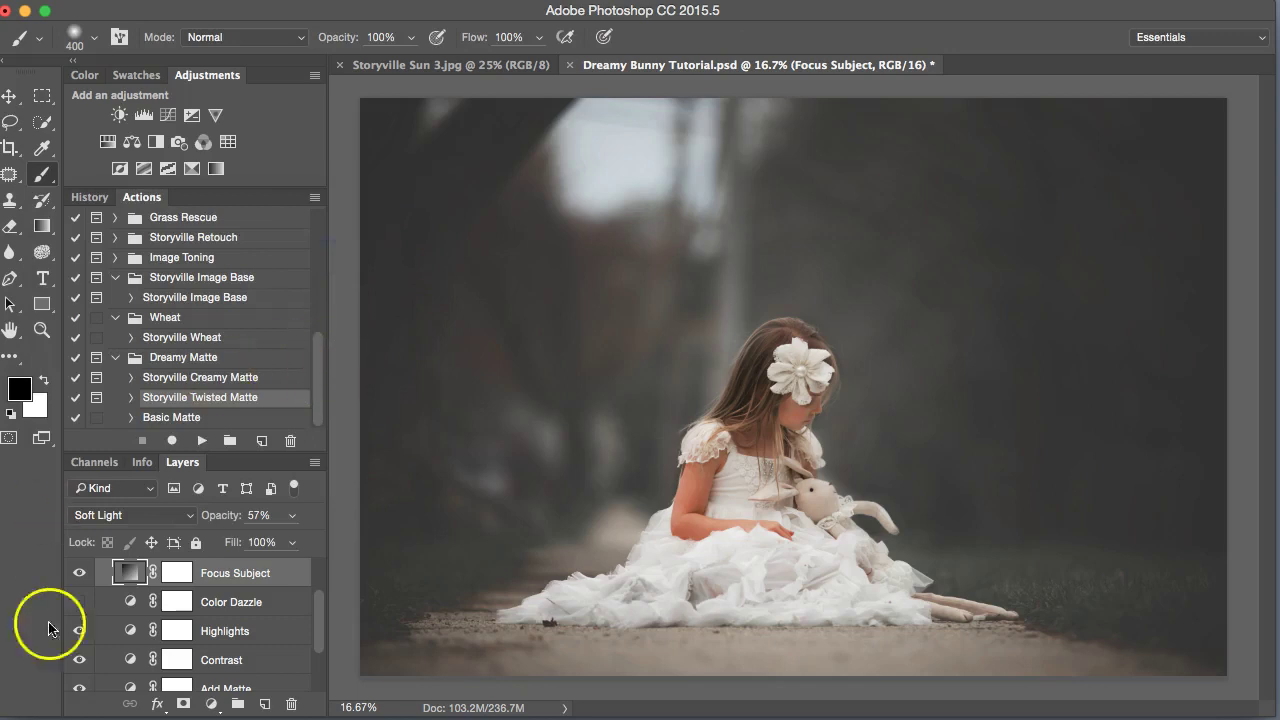
Lower the Contrast layer's opacity and set the Add Matte layer to 47% opacity.
{"action": "double_click", "coordinate": [131, 656]}
{"action": "left_click_drag", "start_coordinate": [214, 514], "coordinate": [215, 520]}
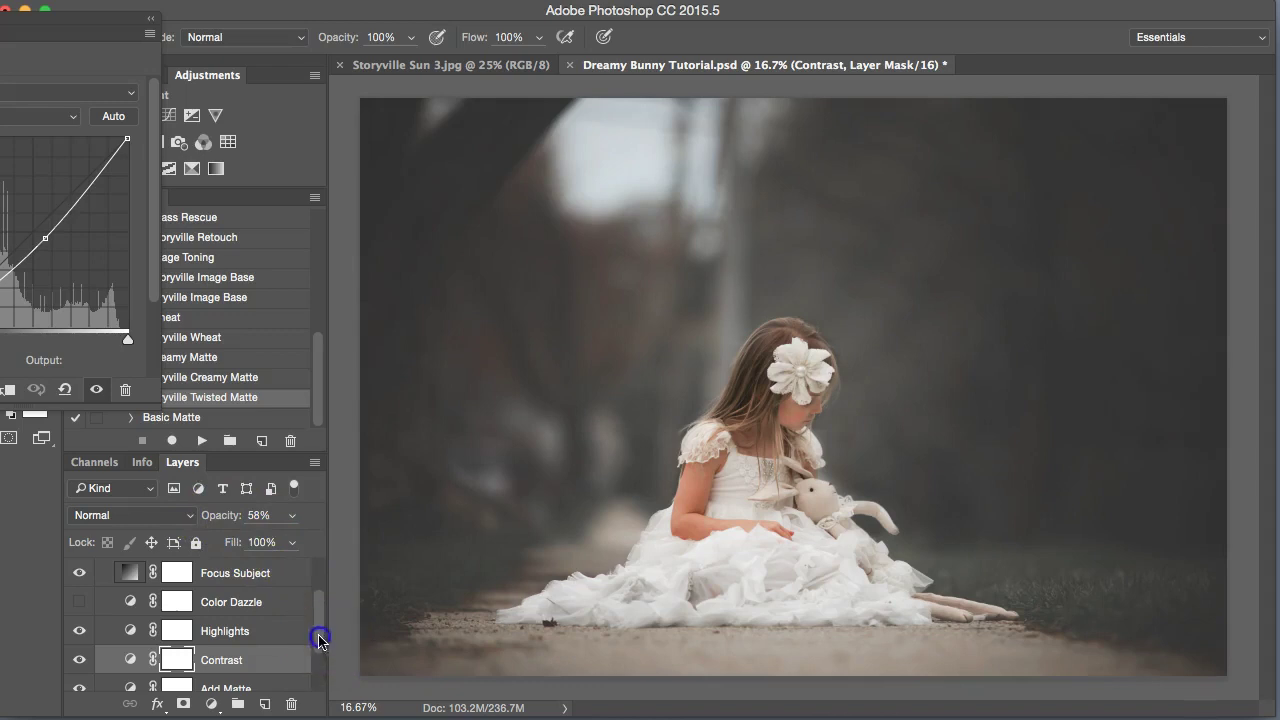
{"action": "scroll", "coordinate": [320, 636], "scroll_direction": "down", "scroll_amount": 2}
{"action": "left_click", "coordinate": [140, 648]}
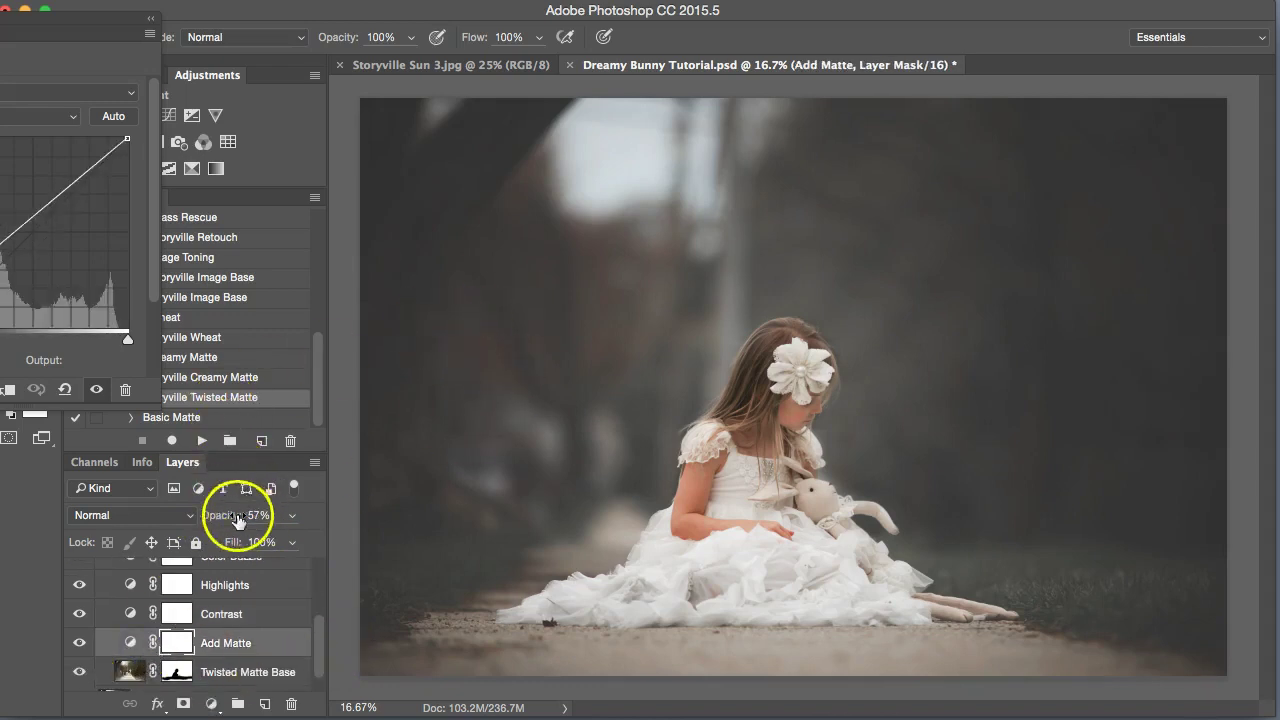
{"action": "left_click_drag", "start_coordinate": [227, 515], "coordinate": [225, 517]}
{"action": "left_click_drag", "start_coordinate": [145, 517], "coordinate": [151, 517]}
{"action": "left_click_drag", "start_coordinate": [189, 520], "coordinate": [195, 524]}
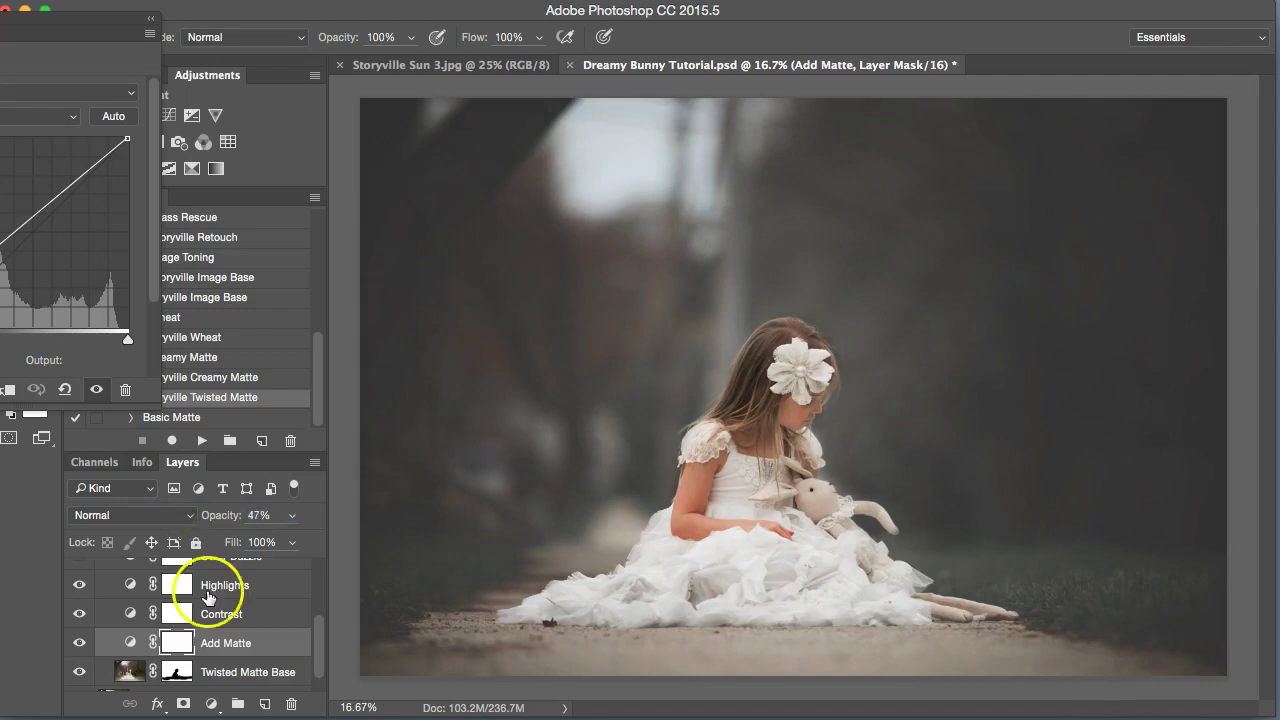
With brush opacity at 54%, paint the Add Matte mask black over the hair flower.
{"action": "left_click", "coordinate": [184, 649]}
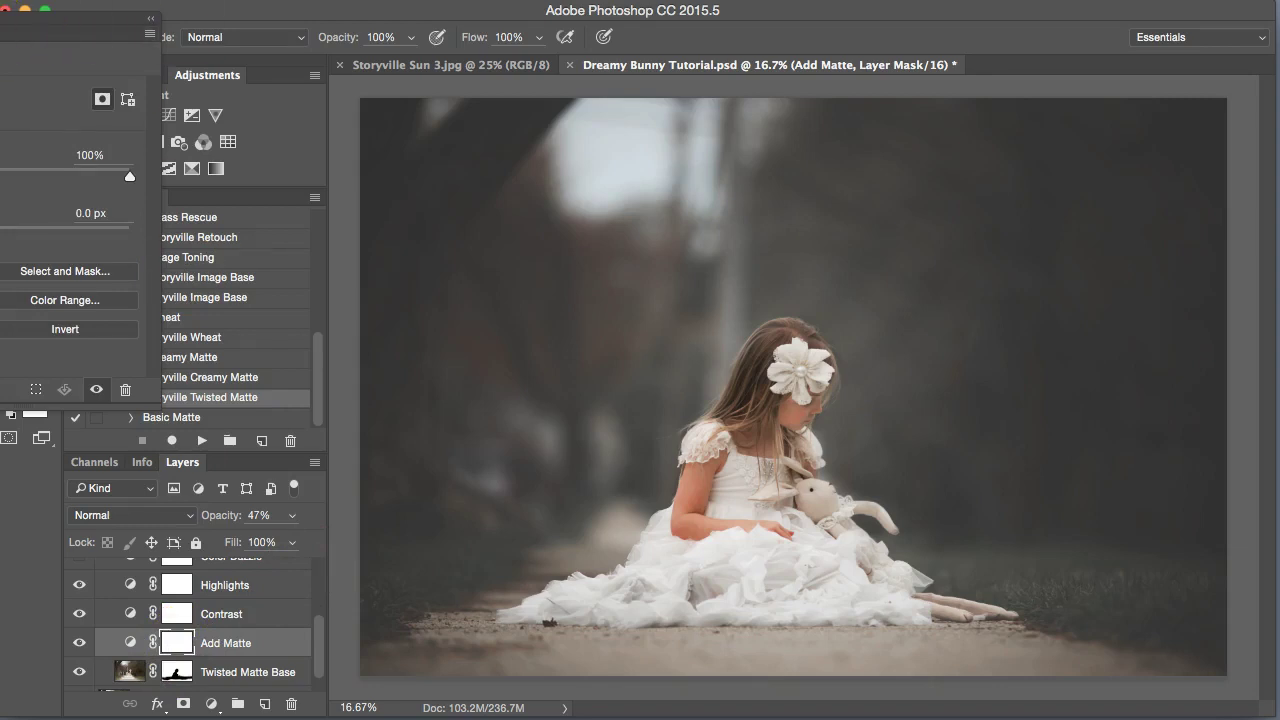
{"action": "left_click_drag", "start_coordinate": [336, 40], "coordinate": [296, 42]}
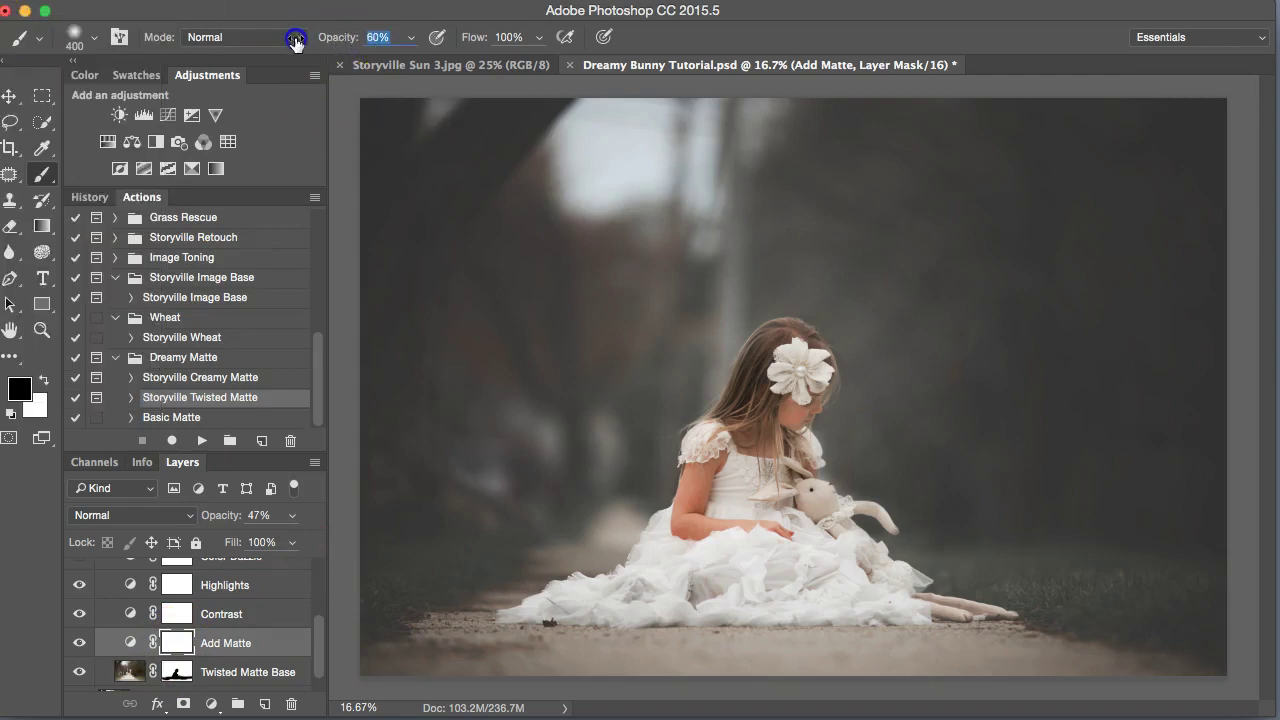
{"action": "key", "text": "5"}
{"action": "key", "text": "4"}
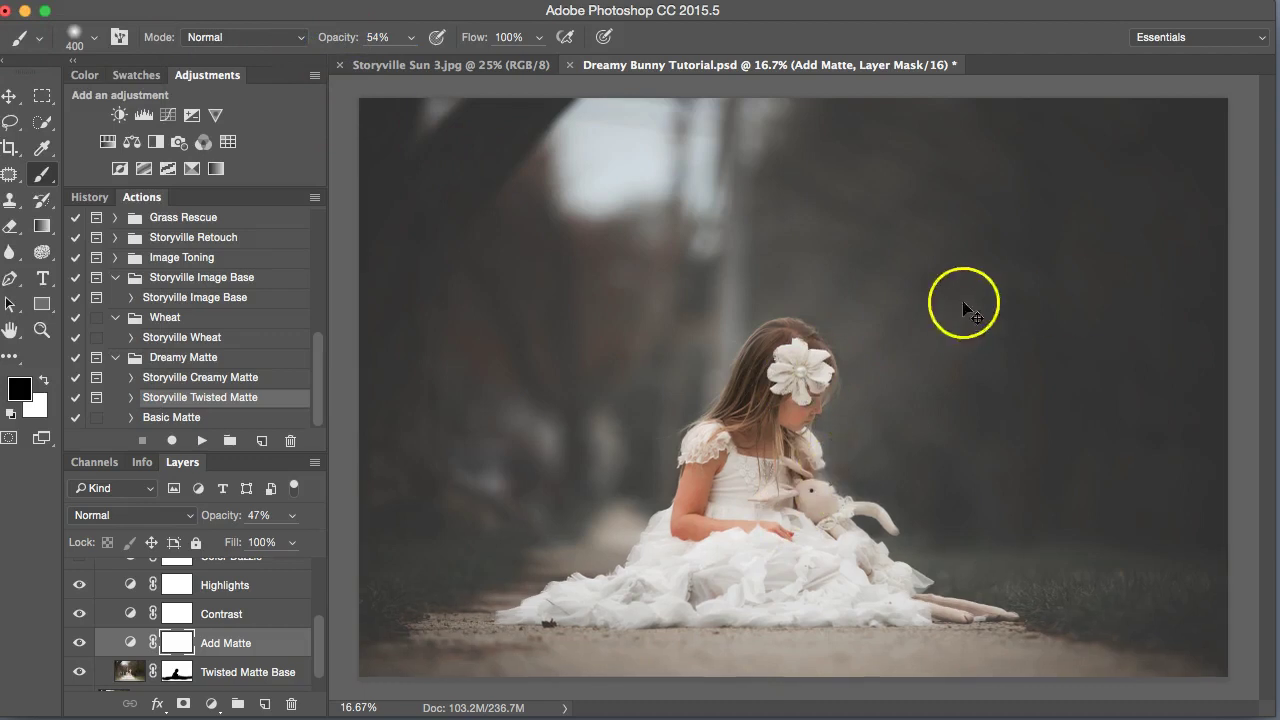
{"action": "key", "text": "super+plus"}
{"action": "mouse_move", "coordinate": [761, 355]}
{"action": "left_mouse_down"}
{"action": "mouse_move", "coordinate": [806, 366]}
{"action": "mouse_move", "coordinate": [806, 429]}
{"action": "mouse_move", "coordinate": [809, 343]}
{"action": "mouse_move", "coordinate": [717, 426]}
{"action": "mouse_move", "coordinate": [663, 574]}
{"action": "mouse_move", "coordinate": [769, 557]}
{"action": "mouse_move", "coordinate": [863, 666]}
{"action": "mouse_move", "coordinate": [806, 680]}
{"action": "left_mouse_up"}
{"action": "key", "text": "super+minus"}
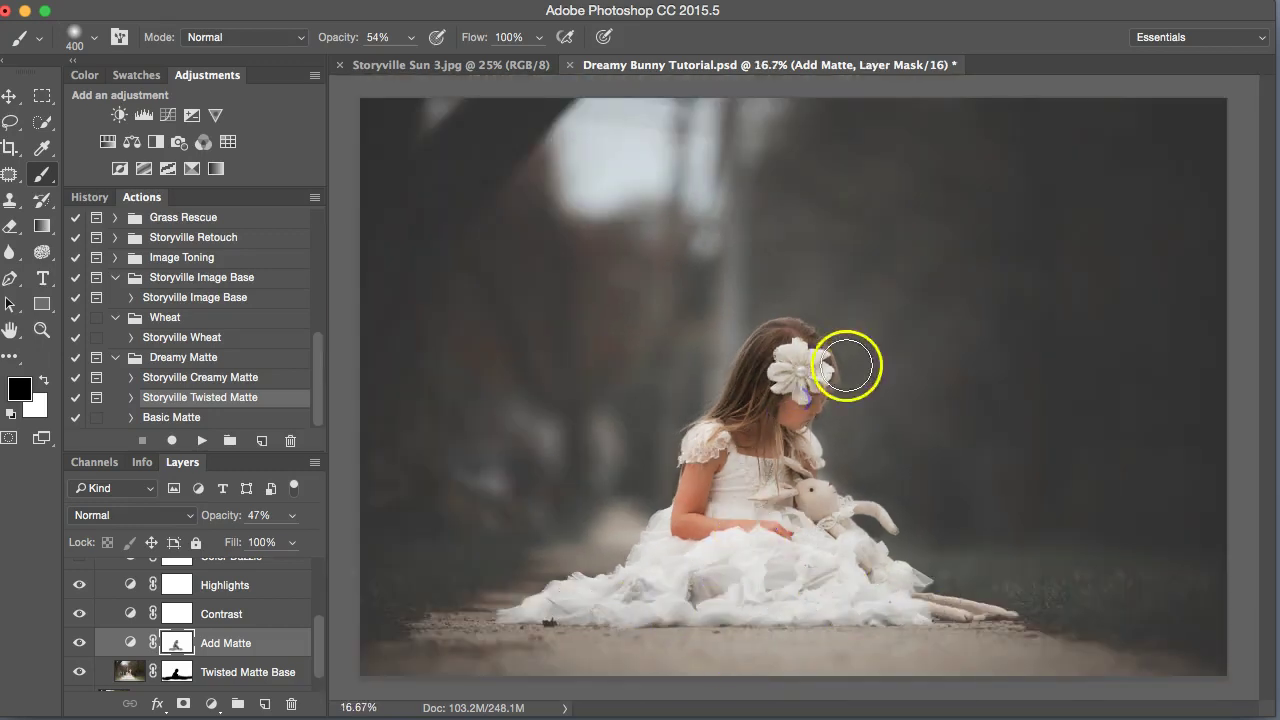
{"action": "left_click_drag", "start_coordinate": [320, 643], "coordinate": [314, 586]}
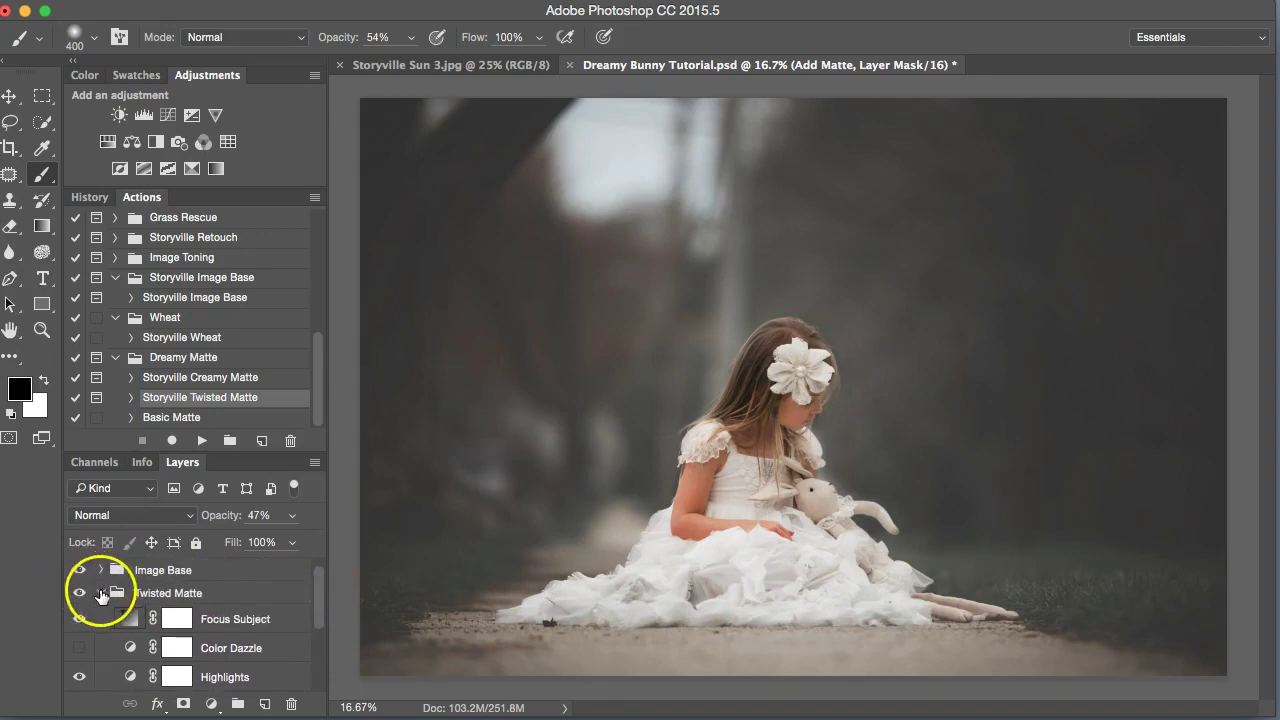
Collapse the Twisted Matte group and switch its visibility off and on twice to compare.
{"action": "left_click", "coordinate": [100, 596]}
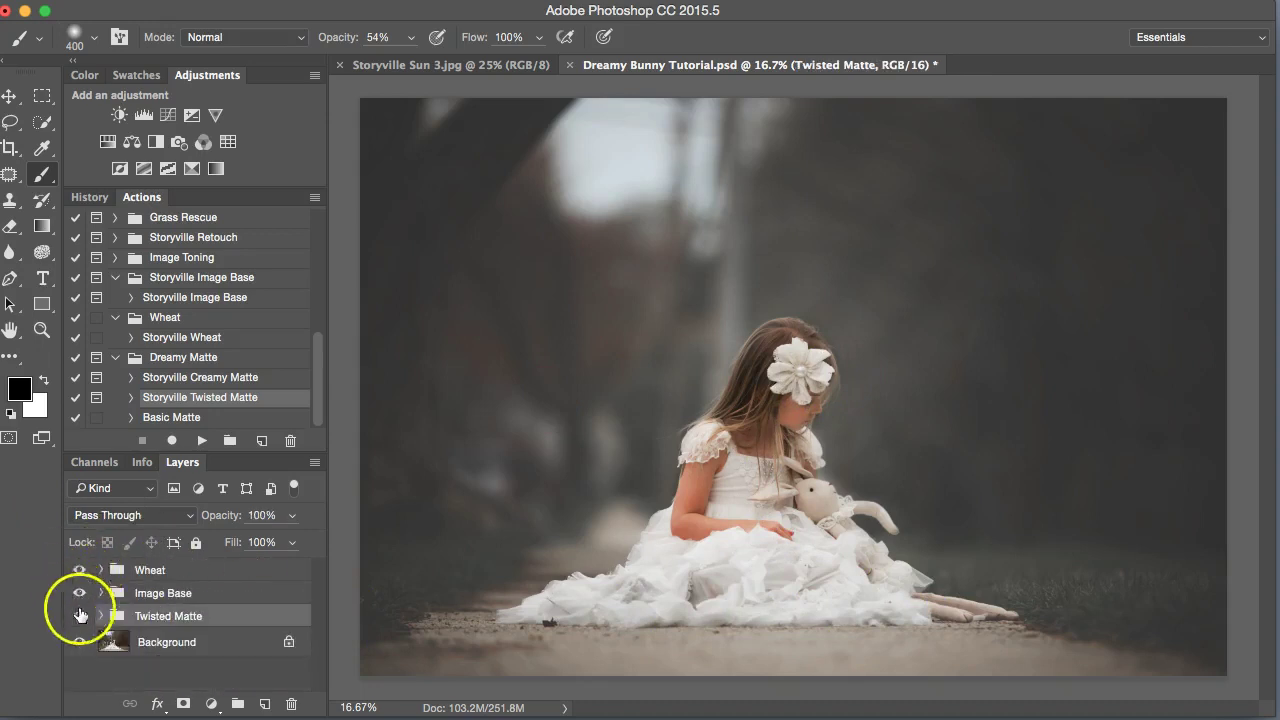
{"action": "left_click", "coordinate": [80, 616]}
{"action": "left_click", "coordinate": [80, 616]}
{"action": "left_click", "coordinate": [80, 616]}
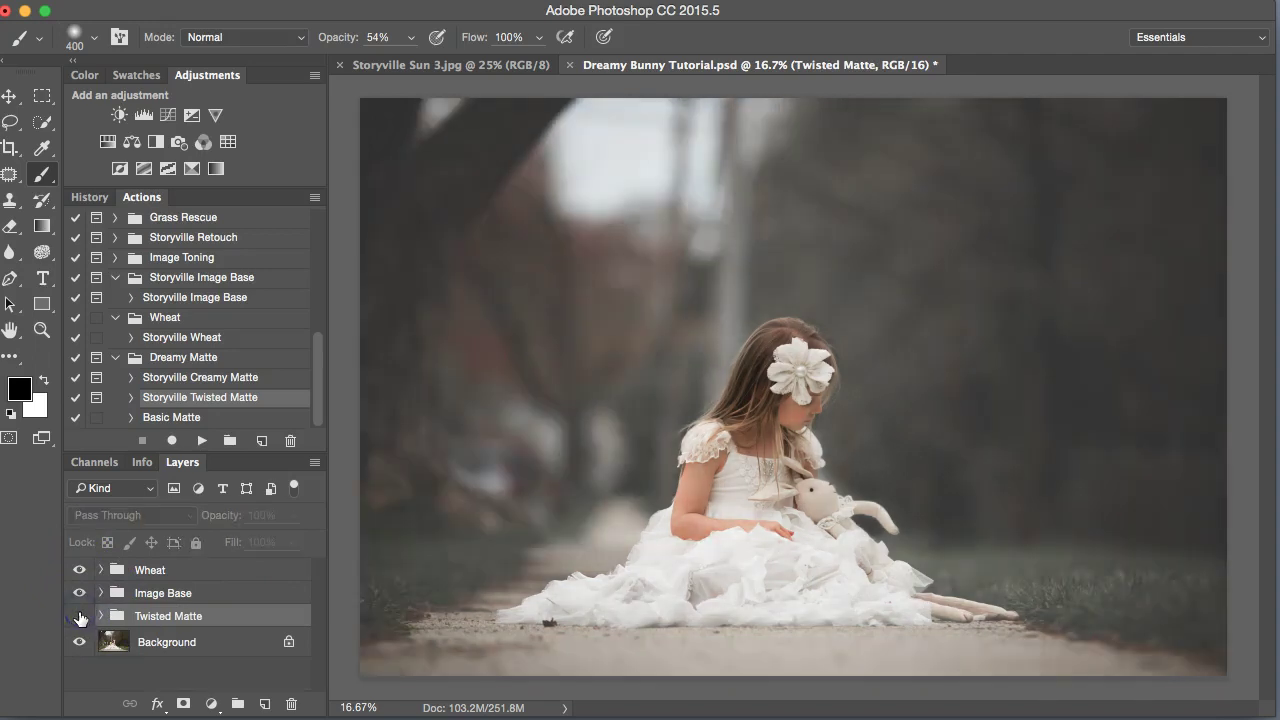
{"action": "left_click", "coordinate": [80, 616]}
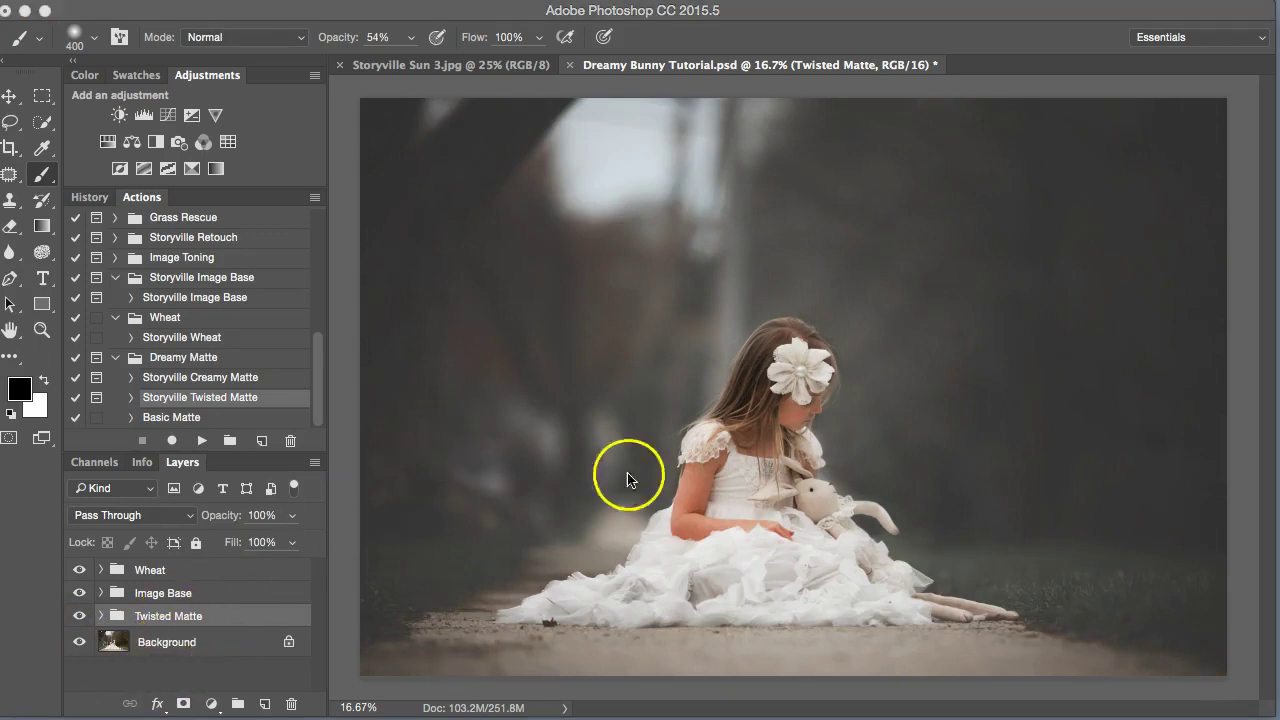
Paste the Storyville Sun 3.jpg gradient into Dreamy Bunny as Layer 1 above Wheat.
{"action": "left_click", "coordinate": [486, 66]}
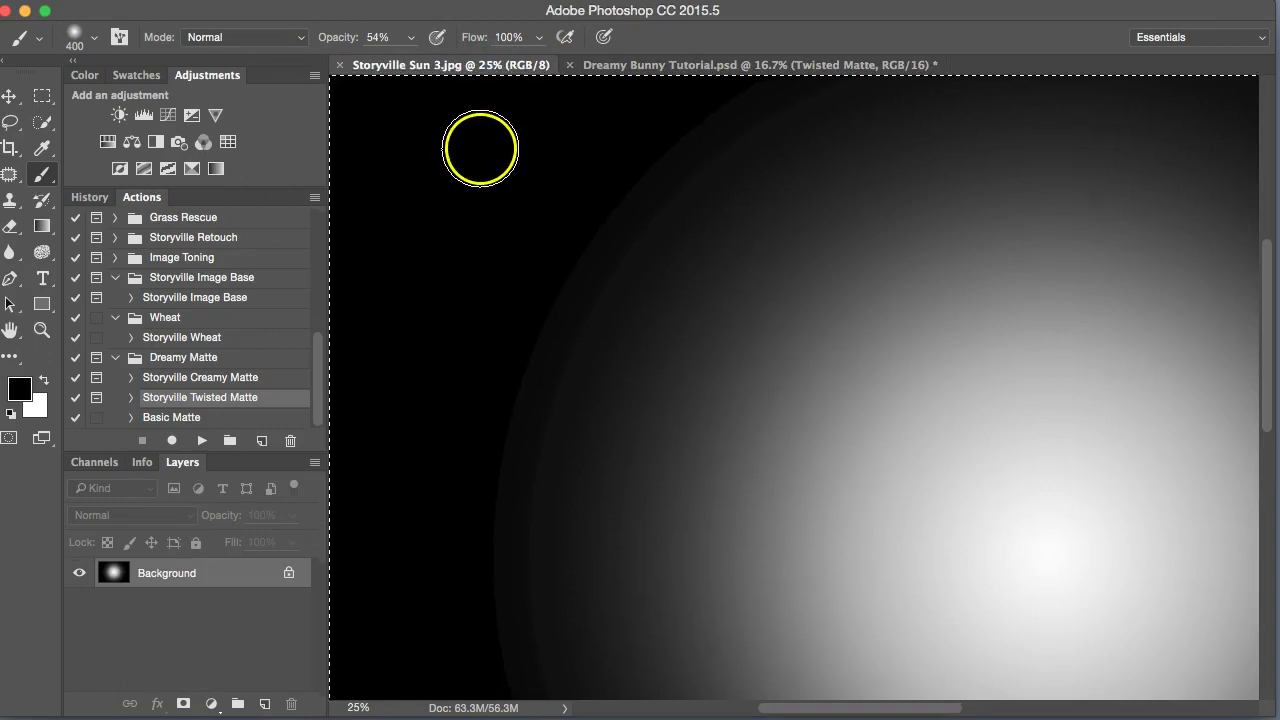
{"action": "key", "text": "super+minus"}
{"action": "key", "text": "super+minus"}
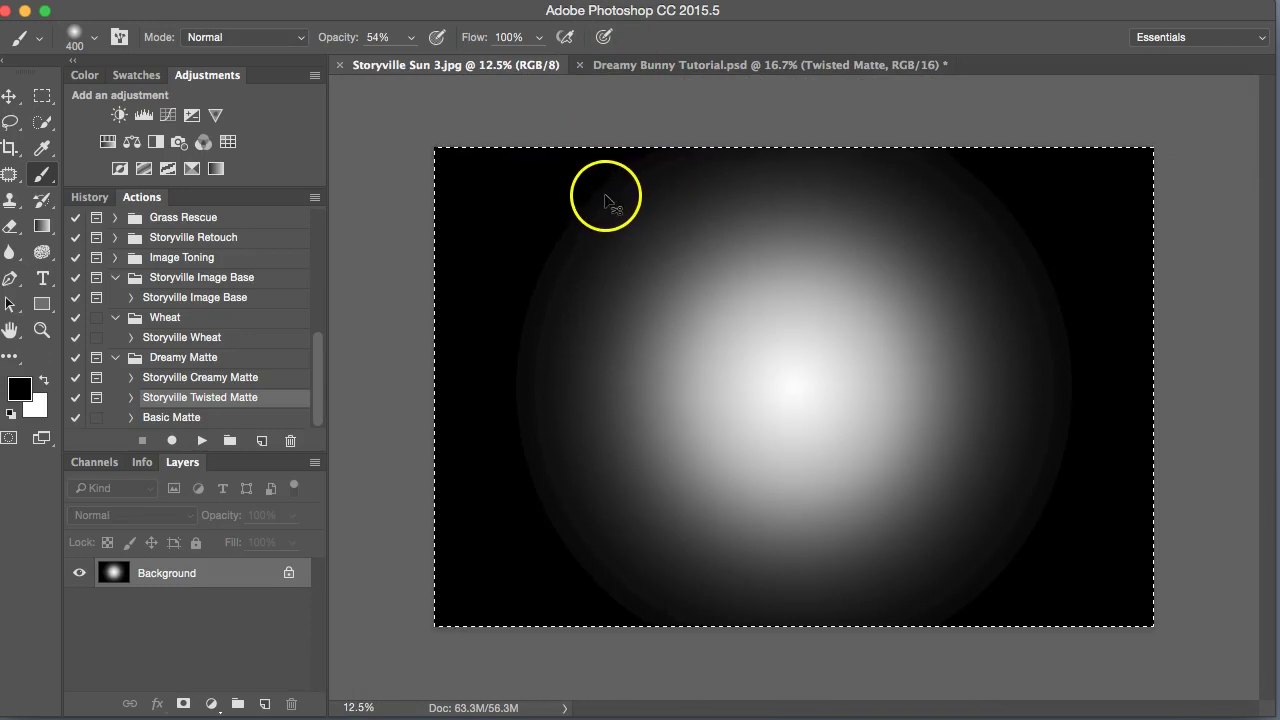
{"action": "left_click", "coordinate": [660, 64]}
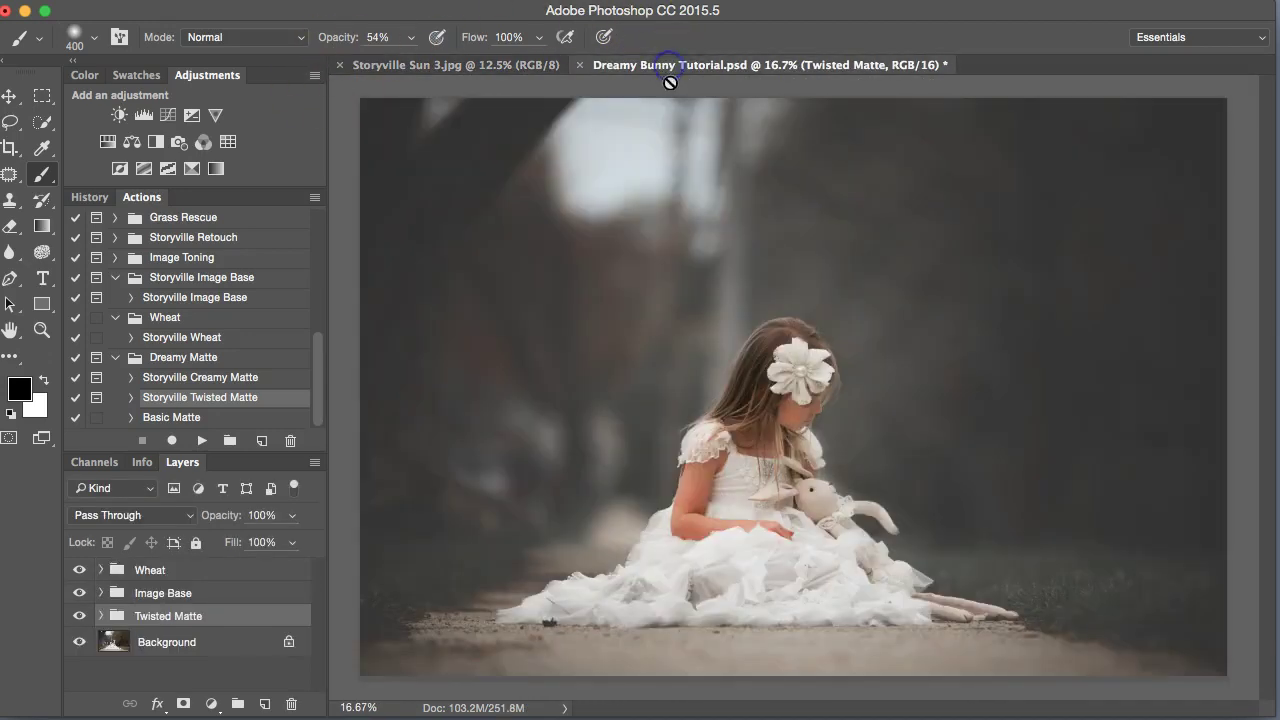
{"action": "left_click", "coordinate": [114, 568]}
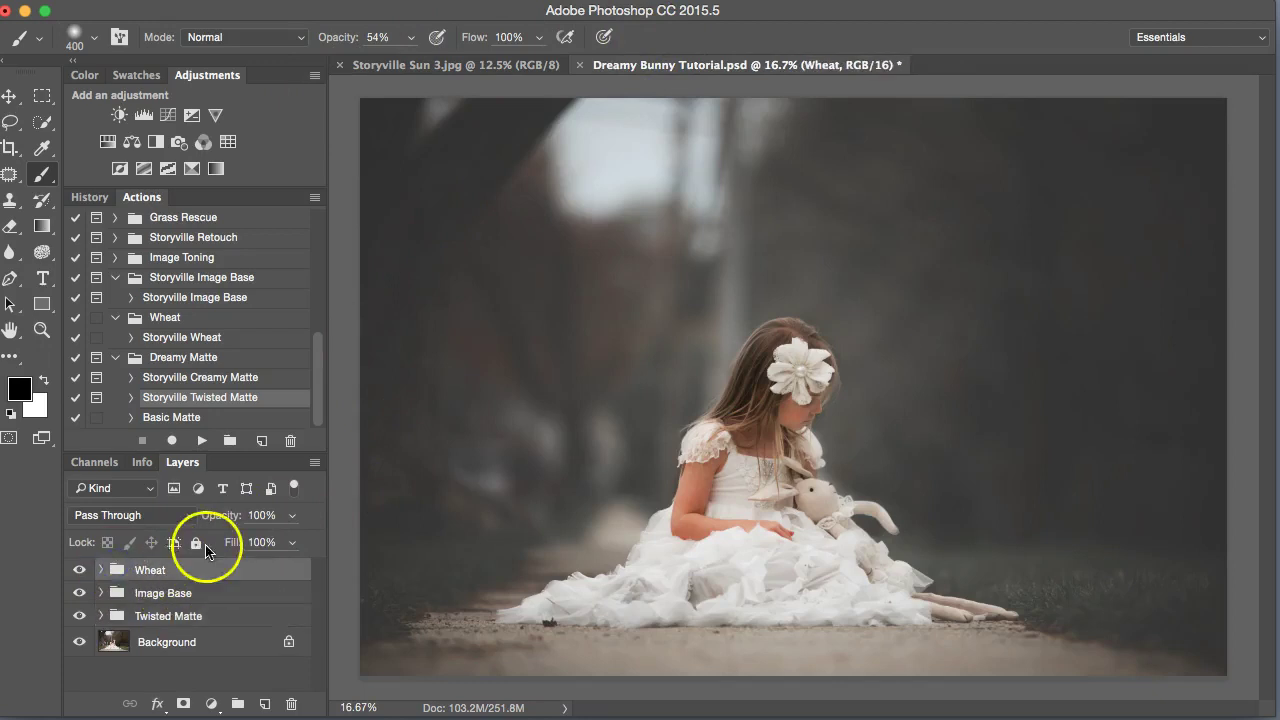
{"action": "key", "text": "super+v"}
Set Layer 1 to Screen blend mode and shrink and move the glow to the photo's top.
{"action": "left_click", "coordinate": [168, 516]}
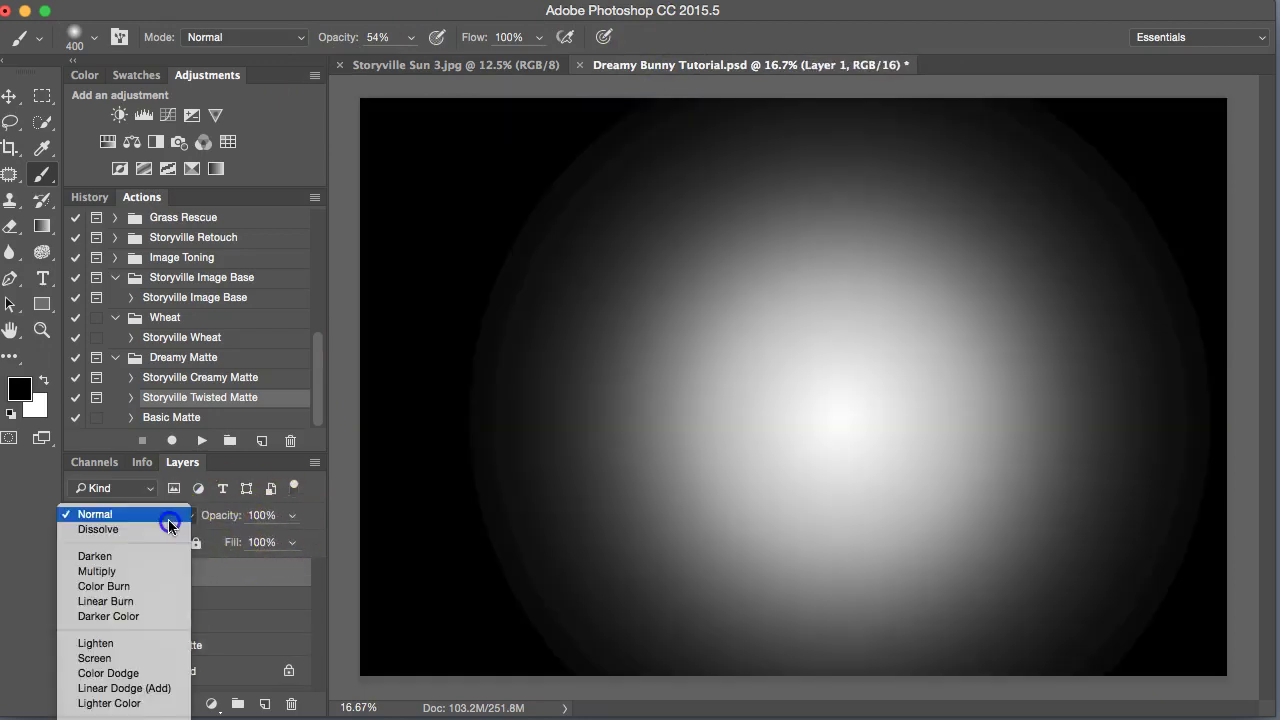
{"action": "left_click", "coordinate": [144, 660]}
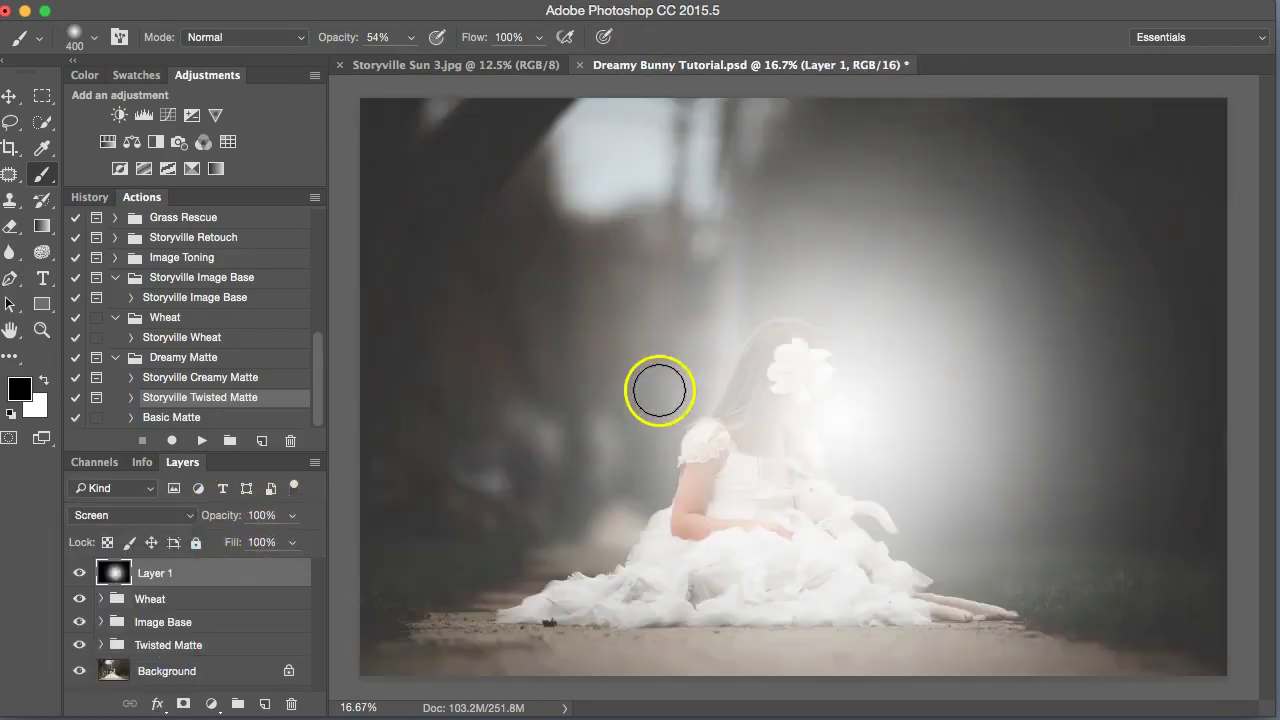
{"action": "key", "text": "super+t"}
{"action": "left_click_drag", "start_coordinate": [800, 541], "coordinate": [612, 210]}
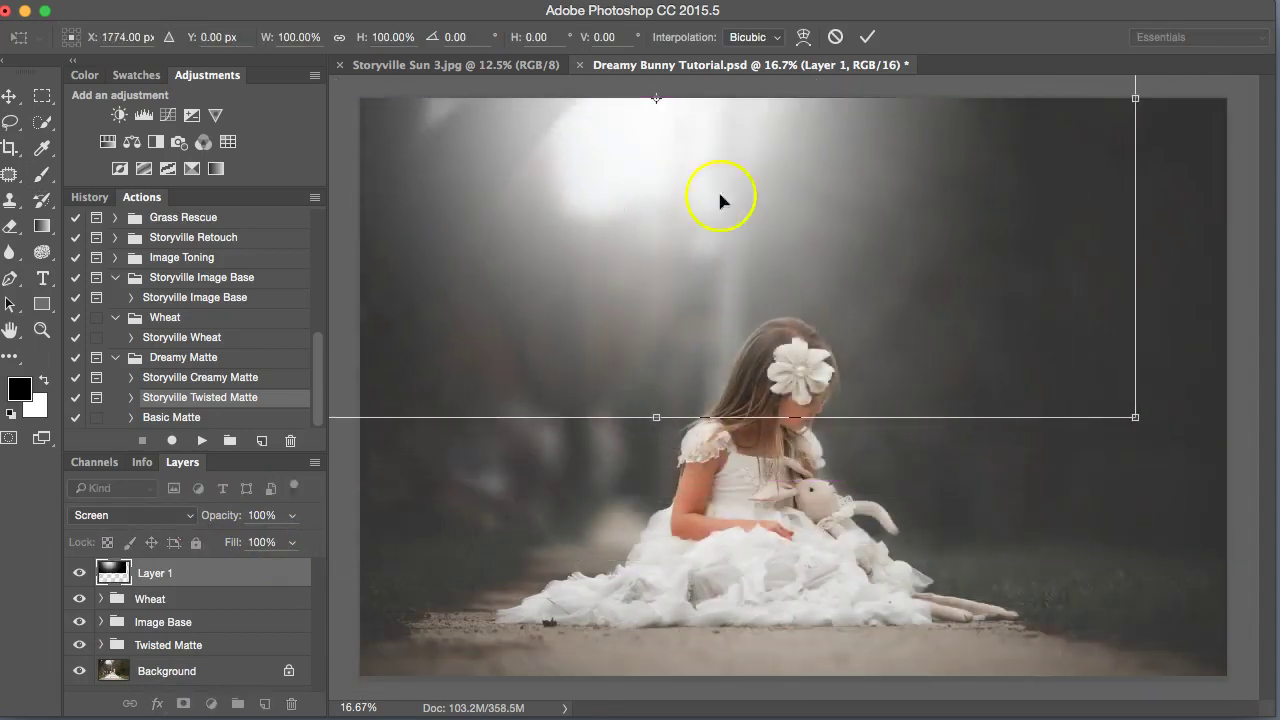
Commit the transform, soften the glow with a 36-pixel Gaussian Blur, and set opacity to 77%.
{"action": "left_click", "coordinate": [867, 37]}
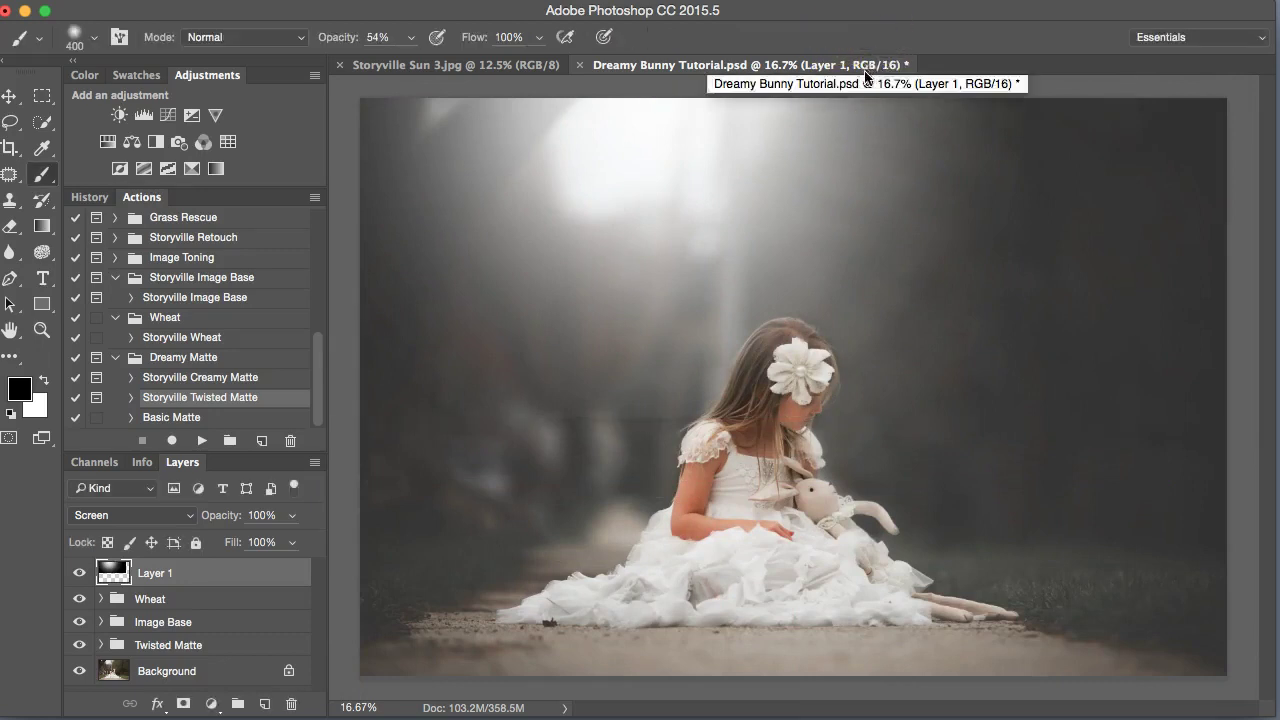
{"action": "key", "text": "super+alt+f"}
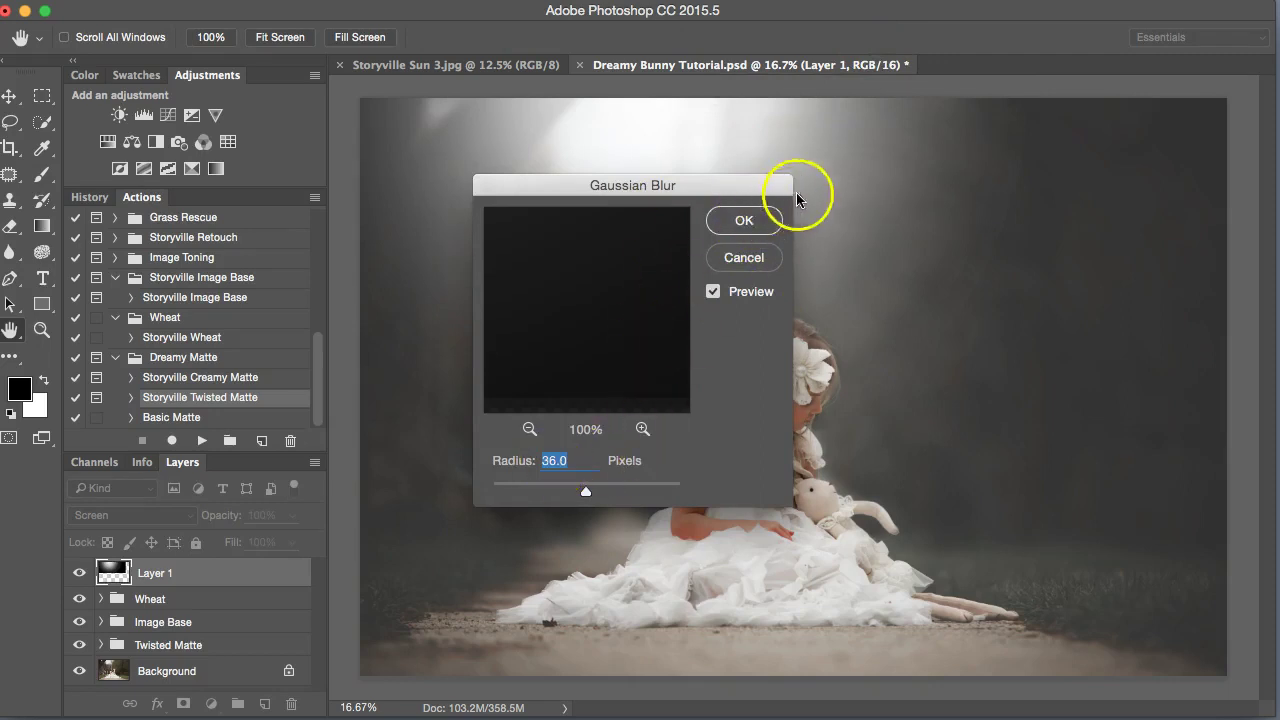
{"action": "left_click", "coordinate": [751, 220]}
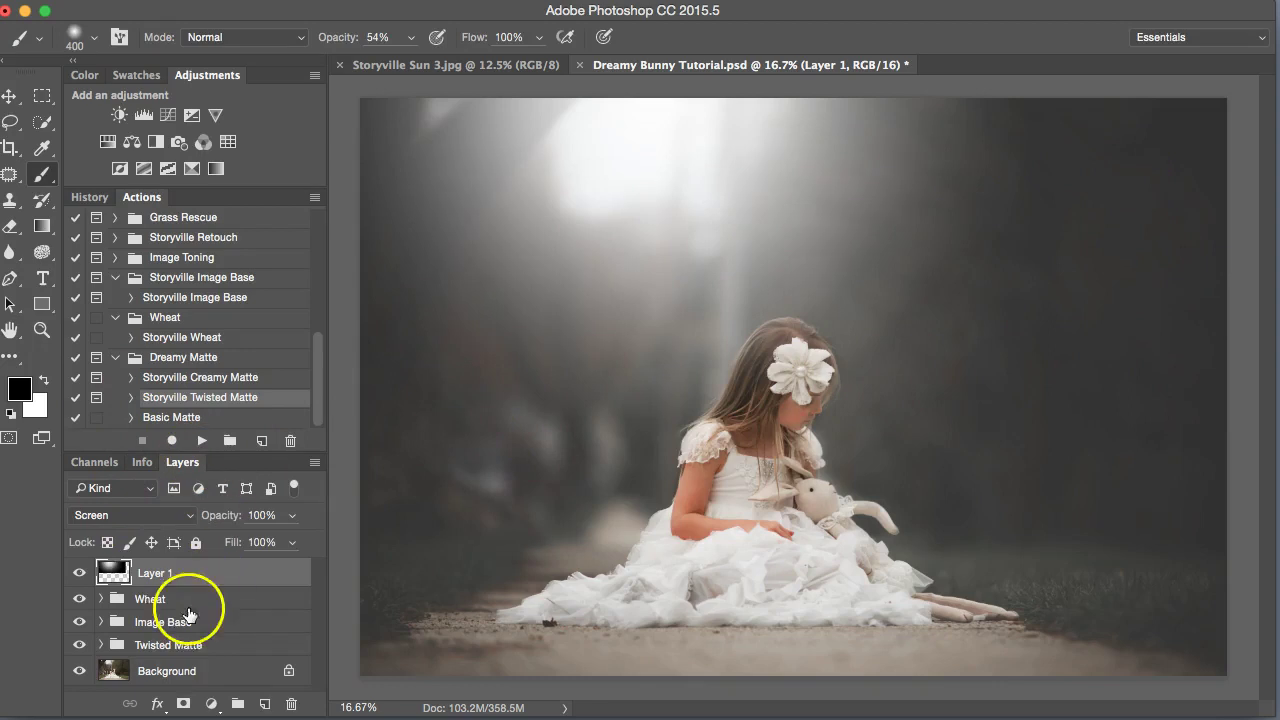
{"action": "left_click_drag", "start_coordinate": [205, 516], "coordinate": [205, 516]}
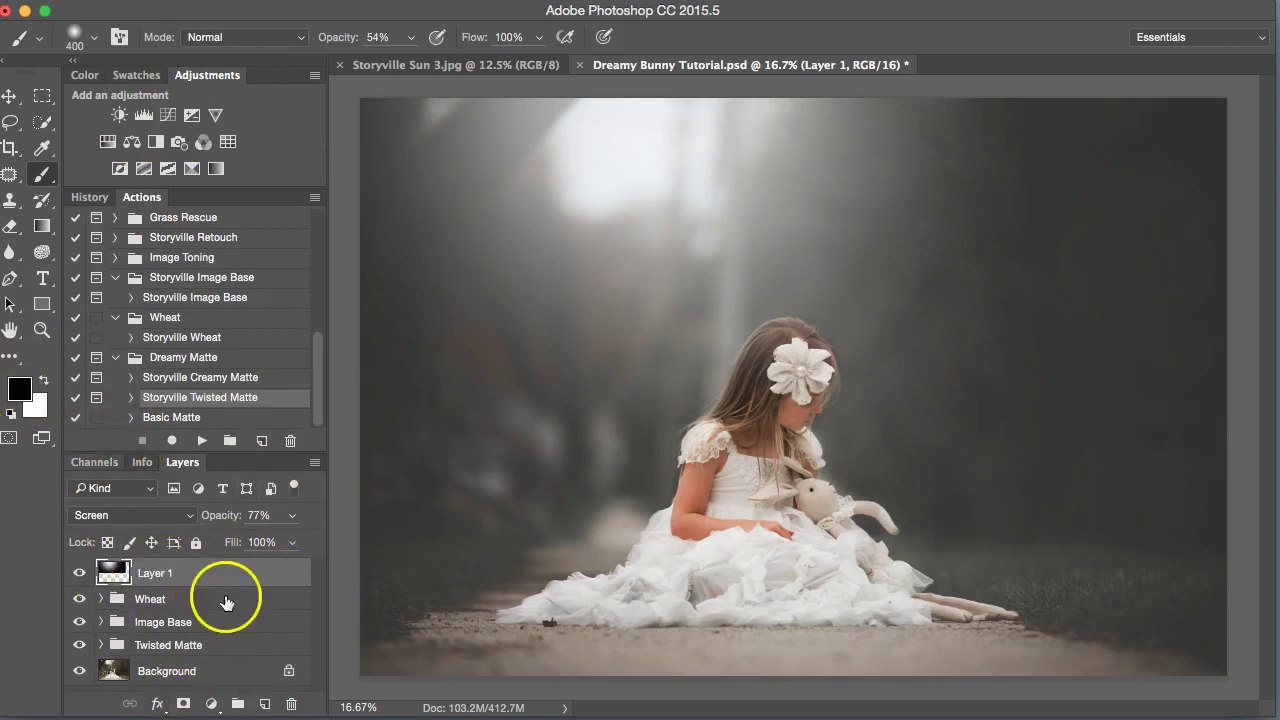
Add a Gradient Fill layer blended in Soft Light and clear the selection.
{"action": "left_click", "coordinate": [214, 705]}
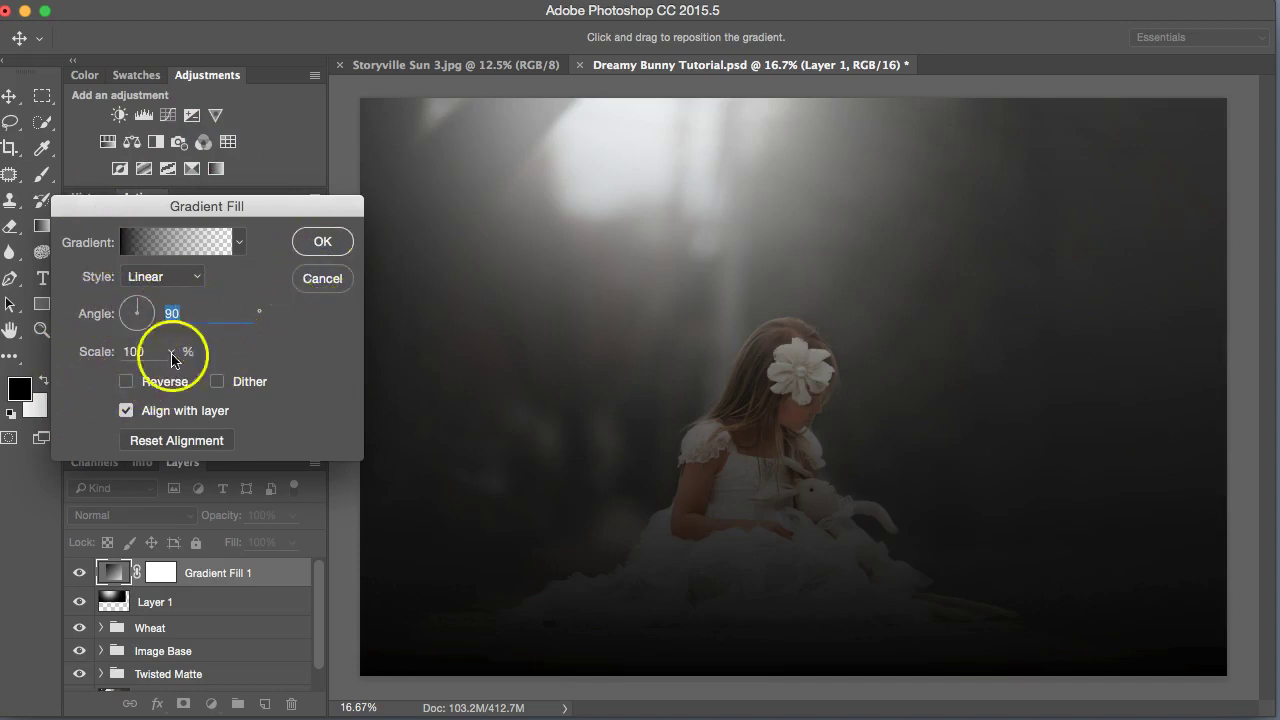
{"action": "left_click", "coordinate": [328, 243]}
{"action": "left_click", "coordinate": [146, 514]}
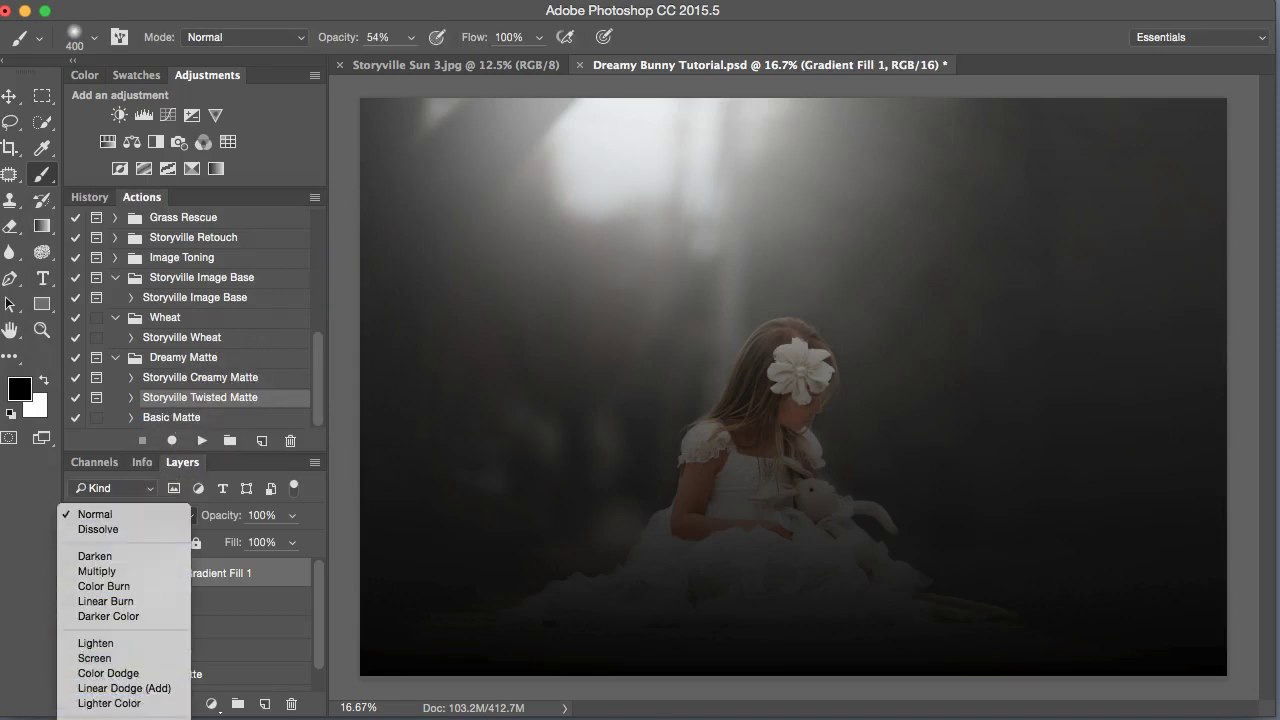
{"action": "left_click", "coordinate": [110, 716]}
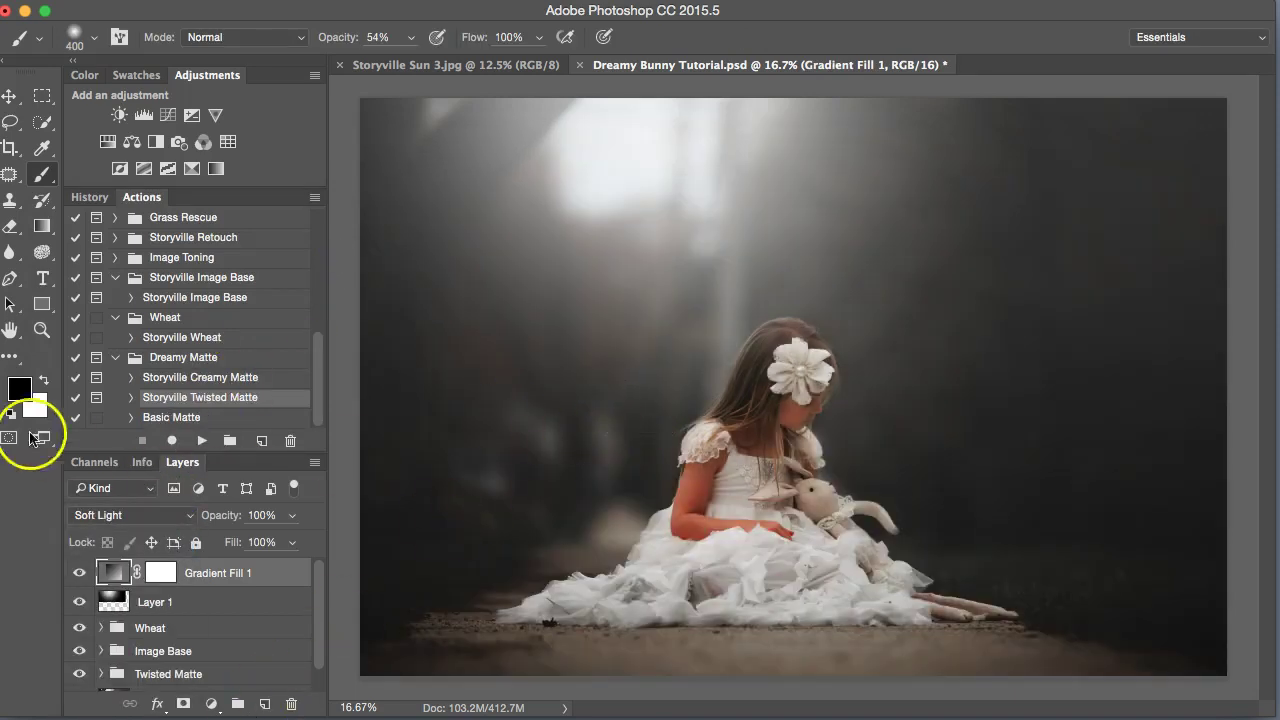
{"action": "left_click", "coordinate": [163, 580], "text": "ctrl"}
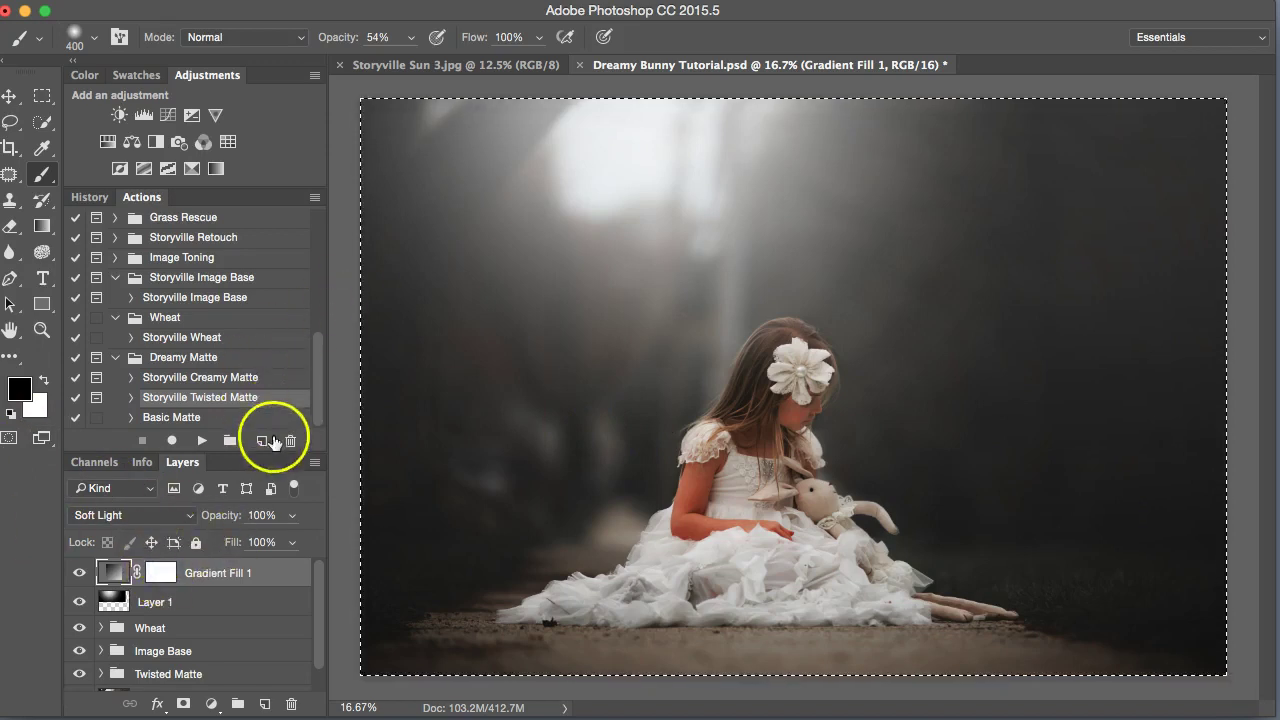
{"action": "key", "text": "ctrl+d"}
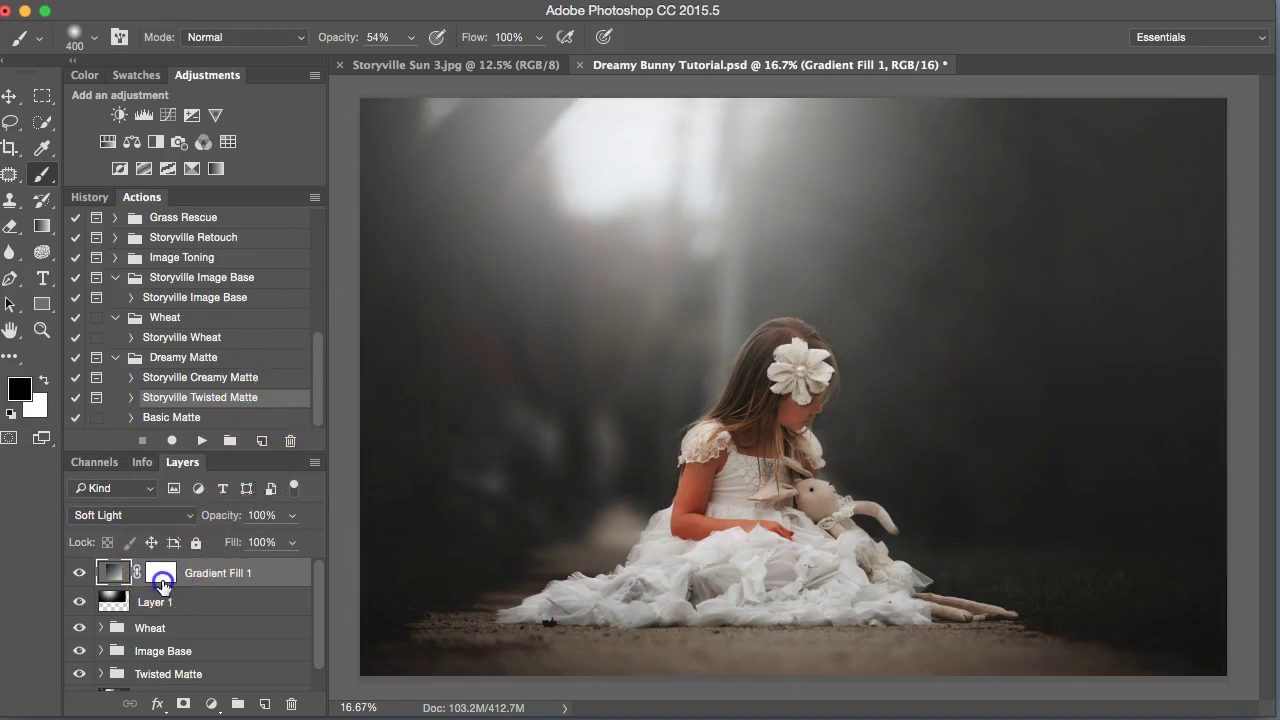
Invert the Gradient Fill 1 mask and paint white along the path's lower left, right and ground.
{"action": "left_click", "coordinate": [162, 578]}
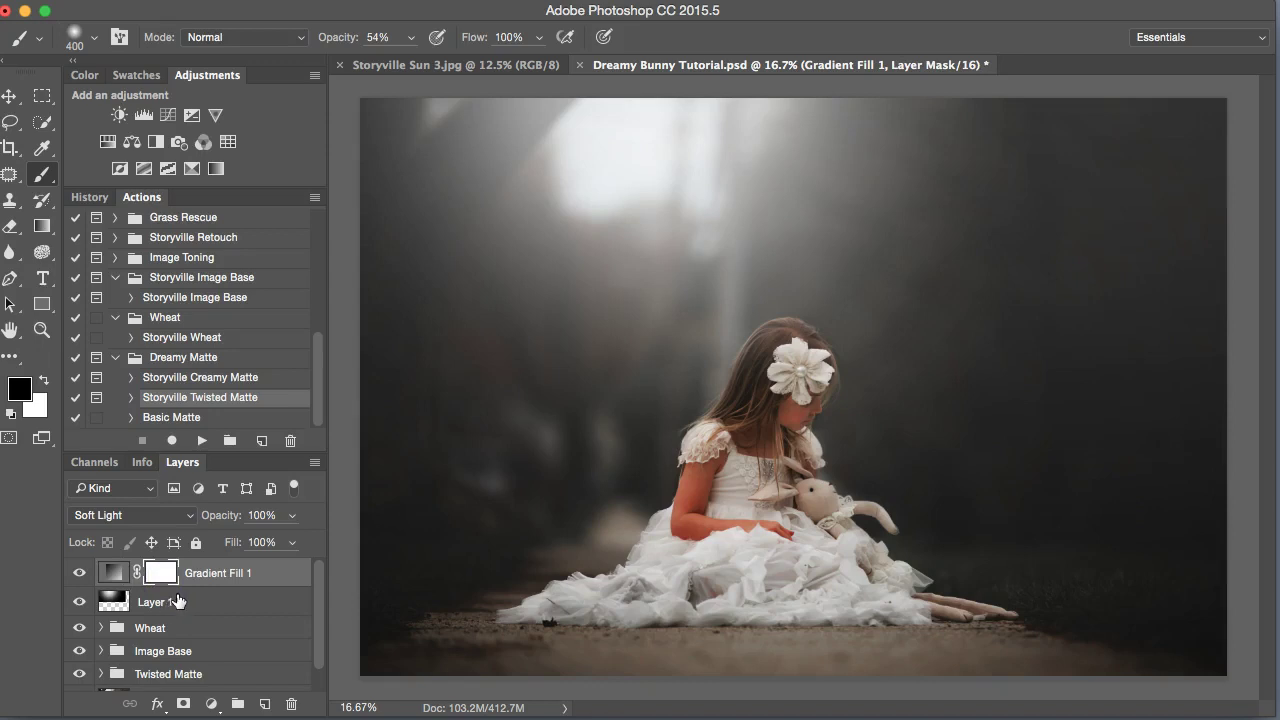
{"action": "key", "text": "ctrl+i"}
{"action": "left_click", "coordinate": [44, 380]}
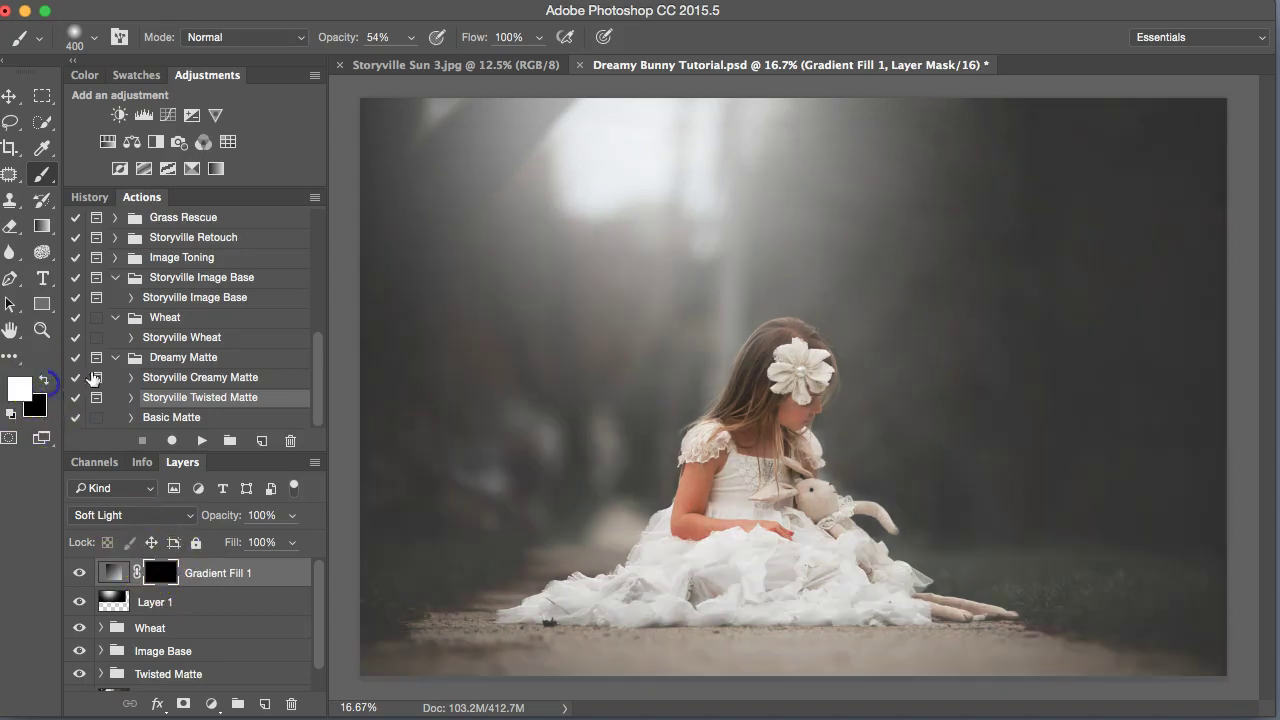
{"action": "left_click_drag", "start_coordinate": [340, 40], "coordinate": [333, 42]}
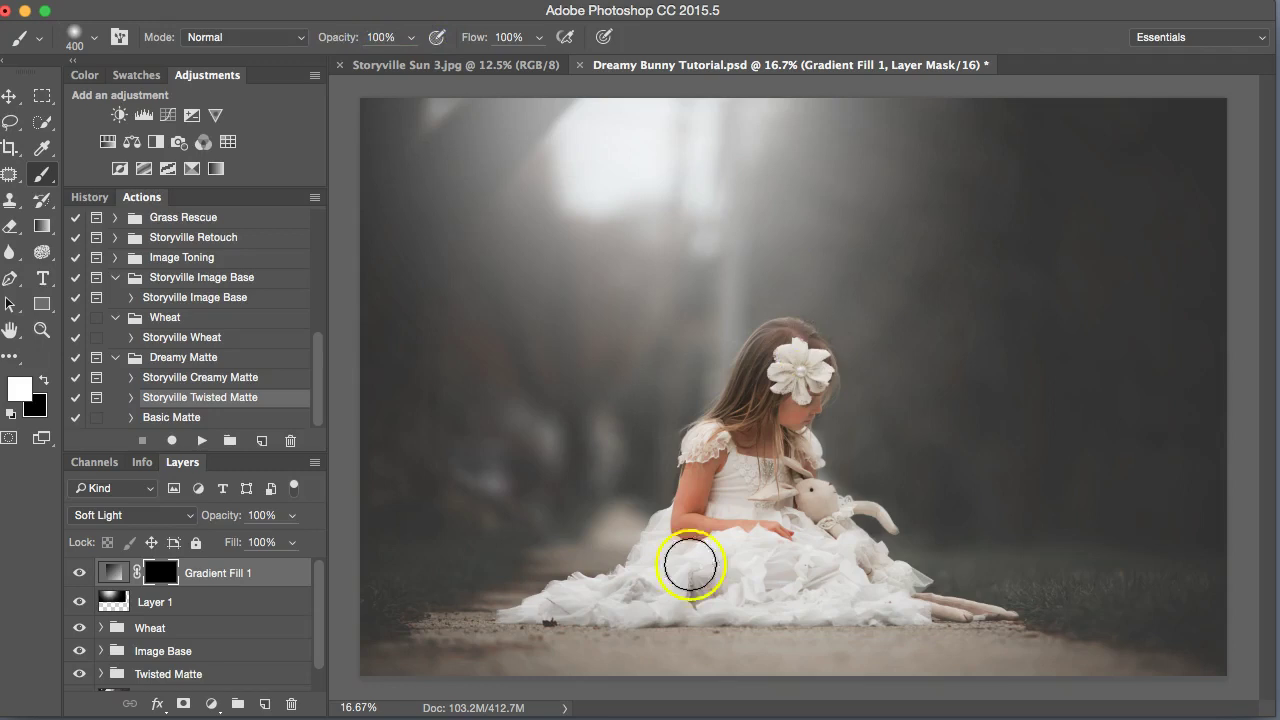
{"action": "mouse_move", "coordinate": [690, 565]}
{"action": "left_mouse_down"}
{"action": "mouse_move", "coordinate": [549, 669]}
{"action": "mouse_move", "coordinate": [489, 660]}
{"action": "left_mouse_up"}
{"action": "key", "text": "bracketright"}
{"action": "key", "text": "bracketright"}
{"action": "key", "text": "bracketright"}
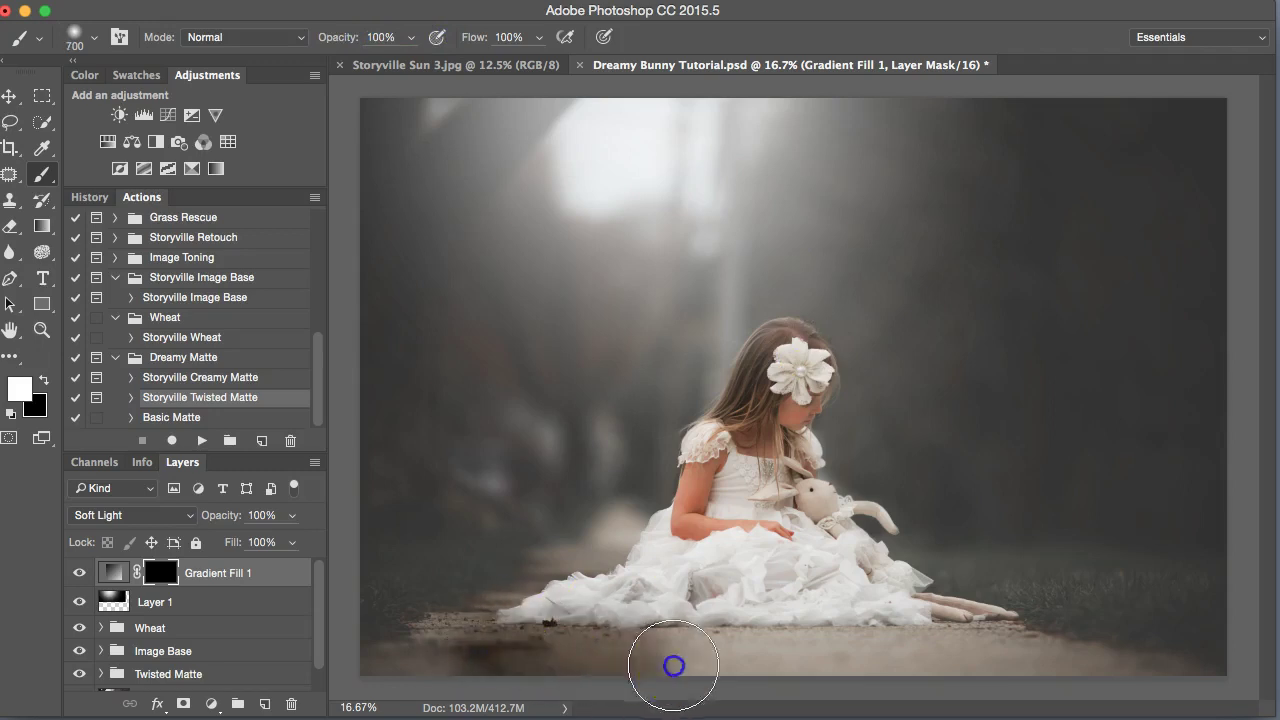
{"action": "mouse_move", "coordinate": [673, 665]}
{"action": "left_mouse_down"}
{"action": "mouse_move", "coordinate": [906, 646]}
{"action": "mouse_move", "coordinate": [1066, 662]}
{"action": "mouse_move", "coordinate": [1054, 677]}
{"action": "mouse_move", "coordinate": [1109, 674]}
{"action": "mouse_move", "coordinate": [1060, 673]}
{"action": "left_mouse_up"}
{"action": "key", "text": "bracketleft"}
{"action": "key", "text": "bracketleft"}
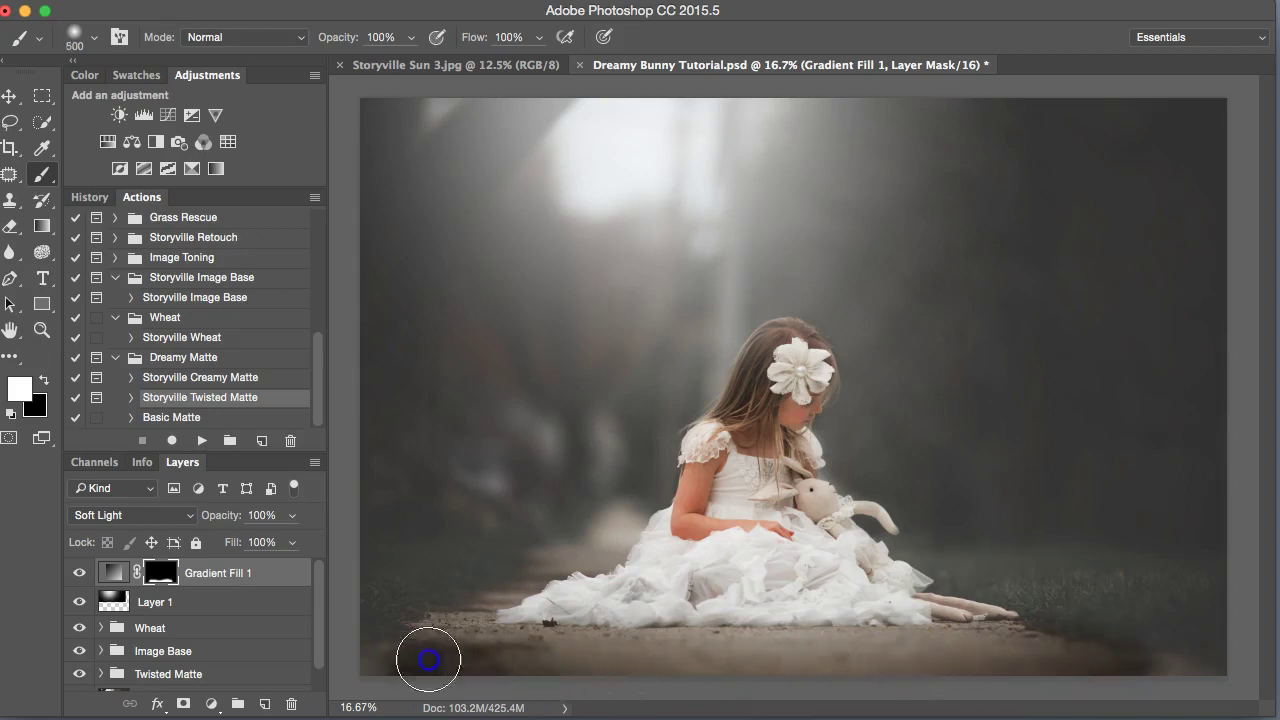
{"action": "key", "text": "bracketleft"}
{"action": "key", "text": "bracketleft"}
{"action": "mouse_move", "coordinate": [428, 660]}
{"action": "left_mouse_down"}
{"action": "mouse_move", "coordinate": [1020, 657]}
{"action": "mouse_move", "coordinate": [806, 634]}
{"action": "mouse_move", "coordinate": [570, 565]}
{"action": "mouse_move", "coordinate": [449, 640]}
{"action": "mouse_move", "coordinate": [900, 677]}
{"action": "mouse_move", "coordinate": [1123, 660]}
{"action": "mouse_move", "coordinate": [1002, 667]}
{"action": "left_mouse_up"}
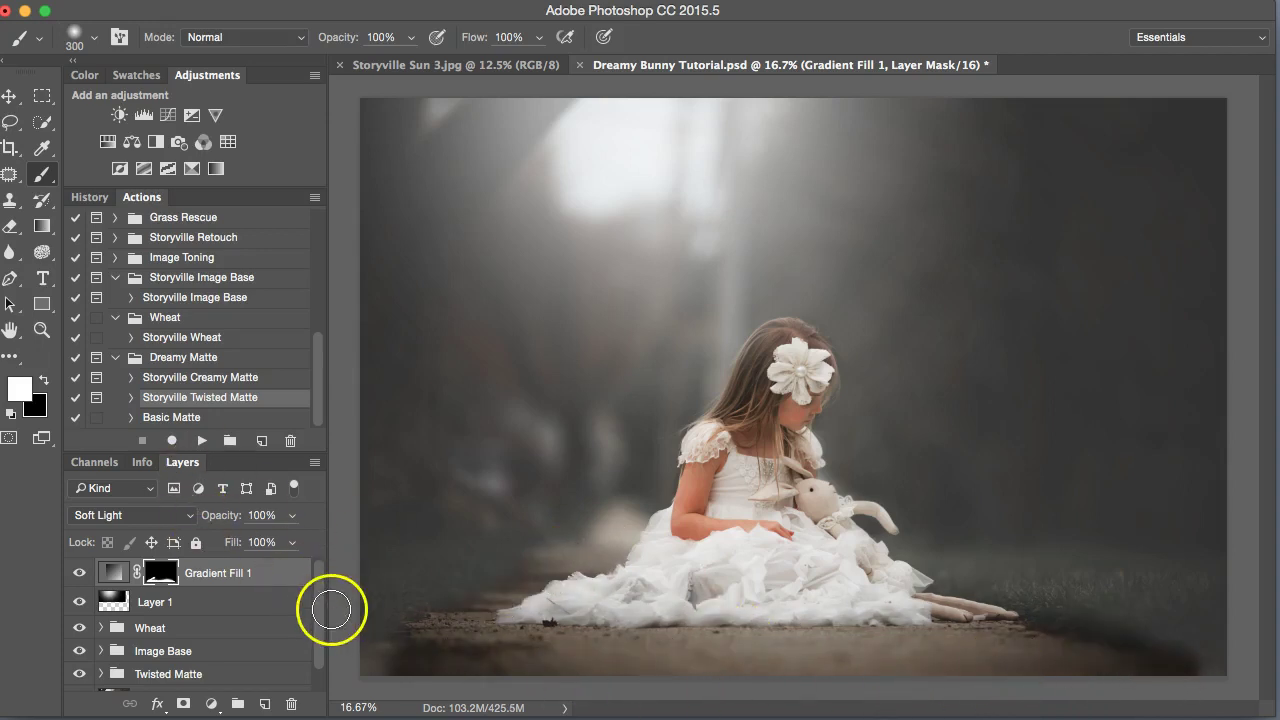
{"action": "left_click_drag", "start_coordinate": [322, 626], "coordinate": [124, 655]}
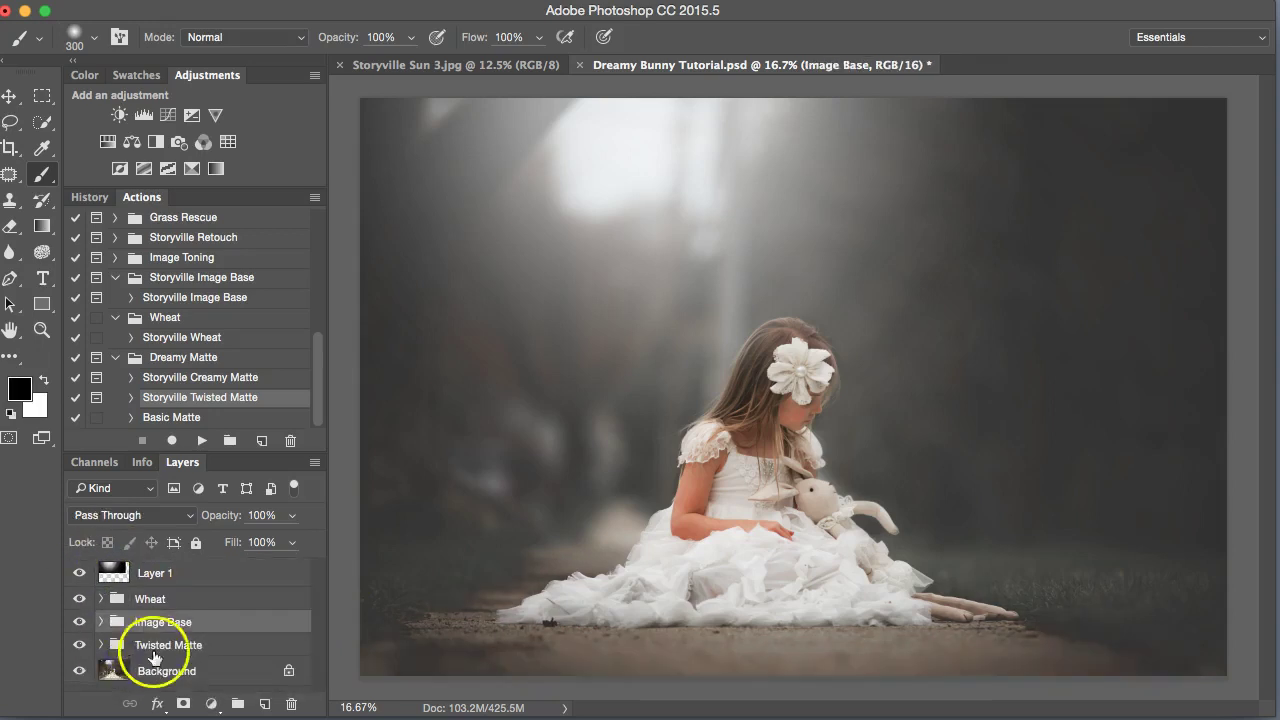
{"action": "left_click", "coordinate": [100, 622]}
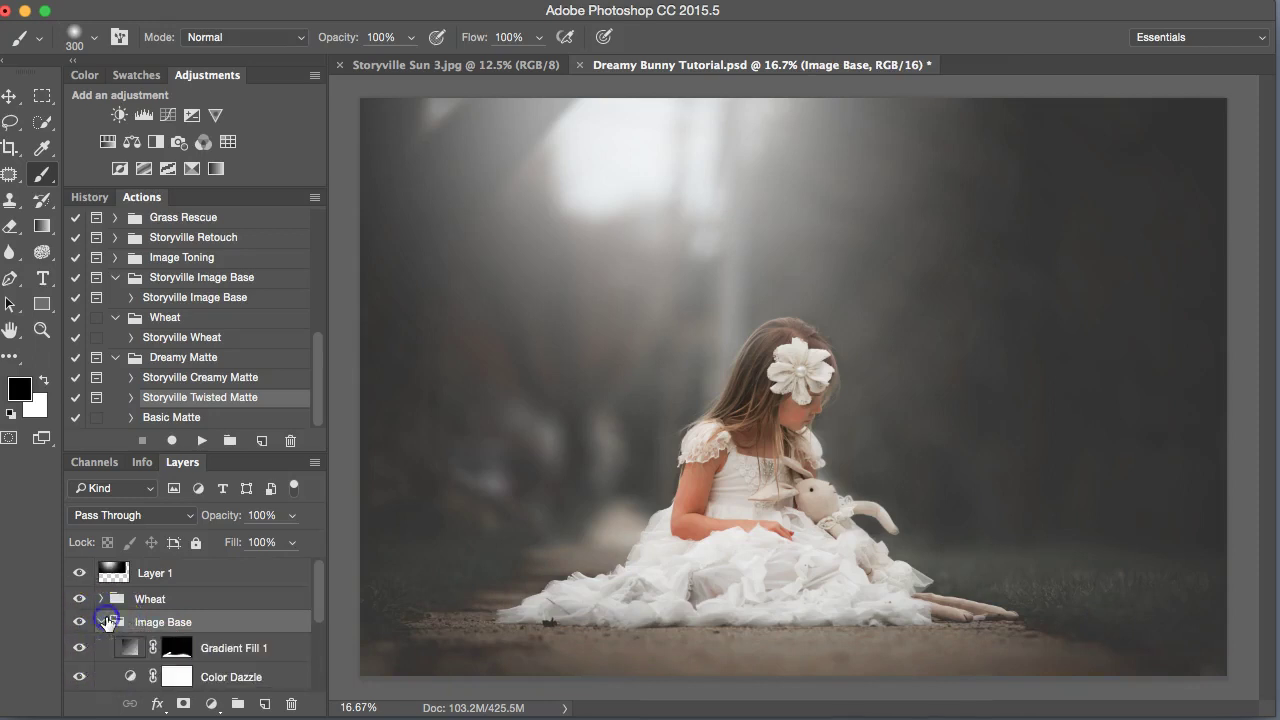
{"action": "left_click", "coordinate": [80, 647]}
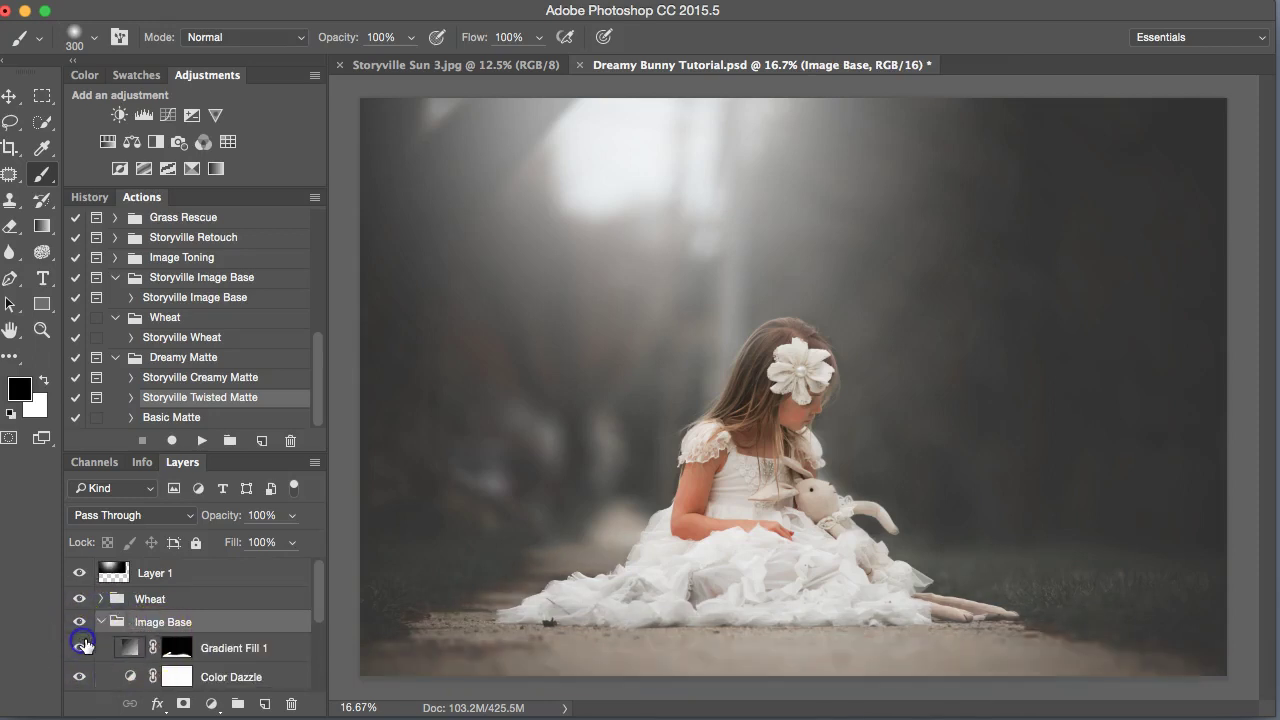
{"action": "left_click", "coordinate": [81, 647]}
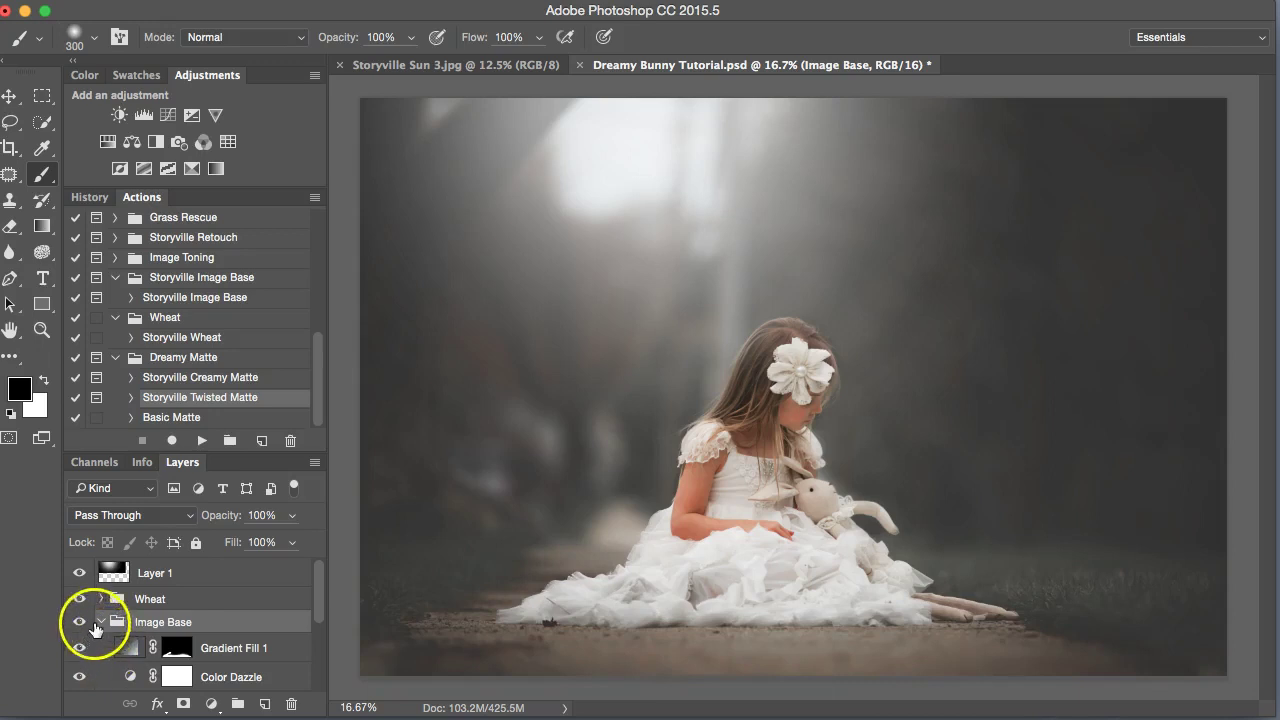
{"action": "left_click", "coordinate": [81, 648]}
{"action": "left_click", "coordinate": [84, 650]}
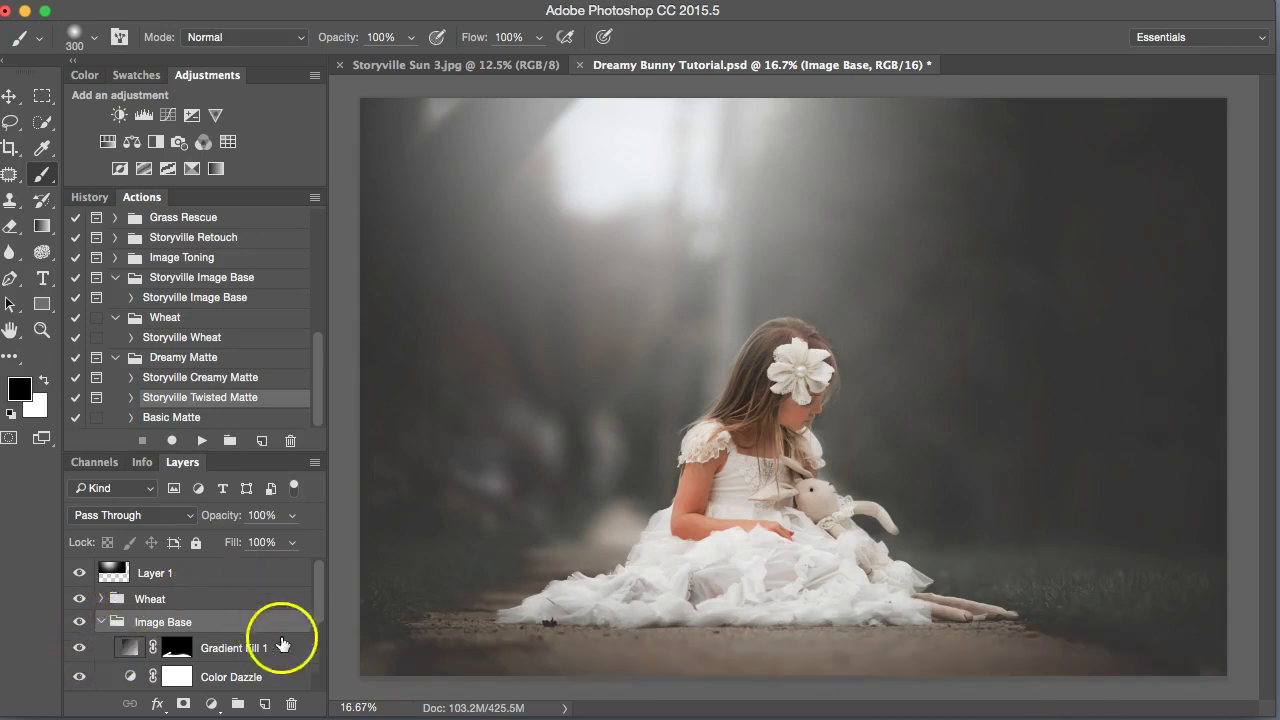
{"action": "left_click", "coordinate": [80, 622]}
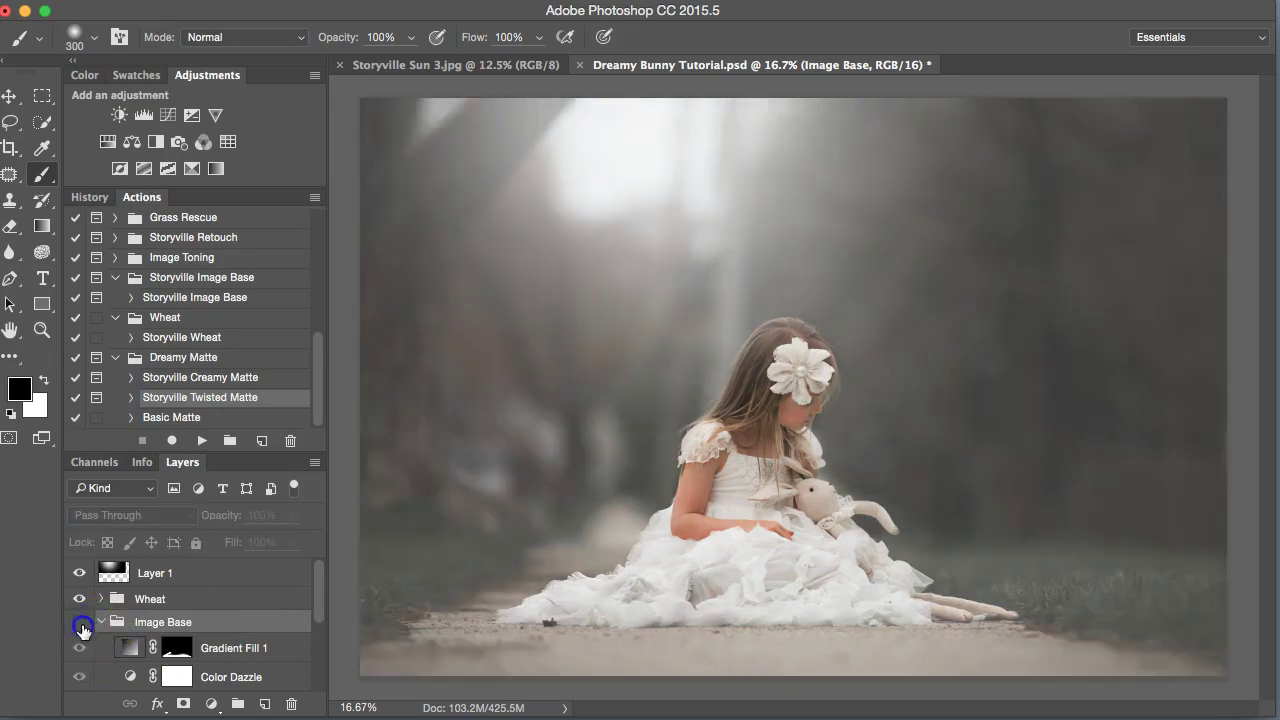
{"action": "left_click", "coordinate": [81, 625]}
{"action": "left_click", "coordinate": [100, 622]}
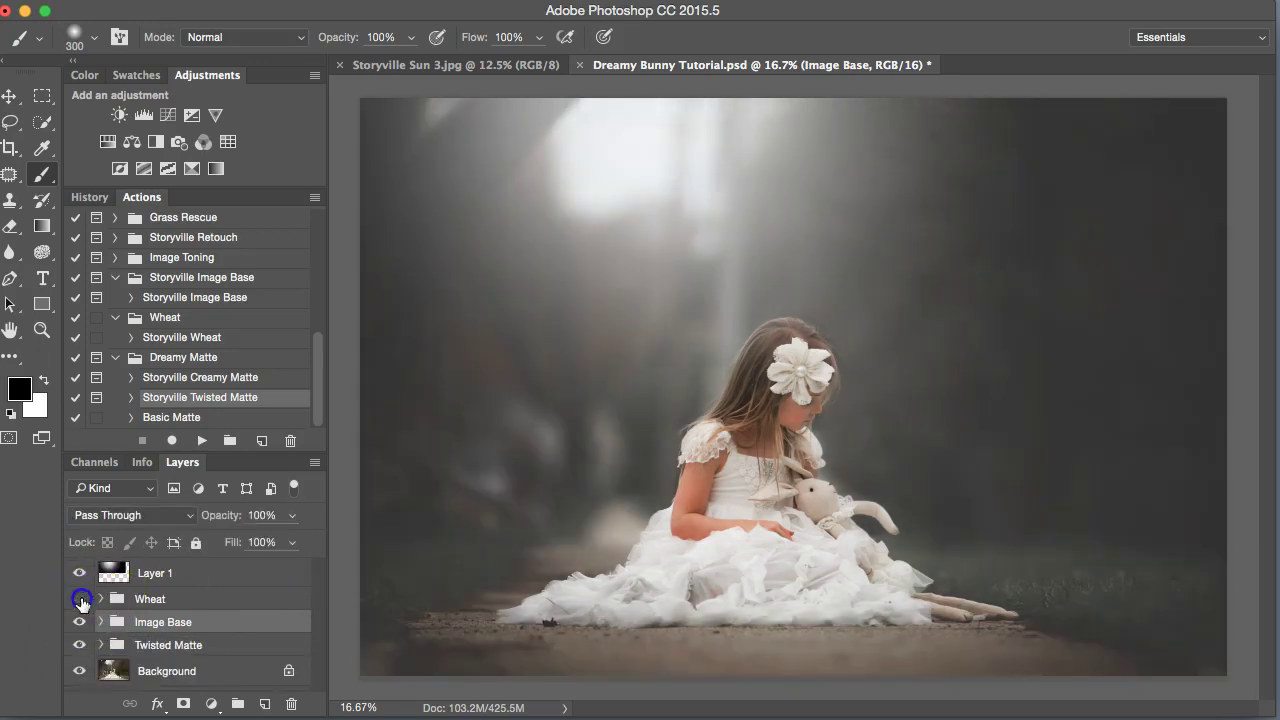
{"action": "left_click", "coordinate": [80, 599]}
{"action": "left_click", "coordinate": [81, 599]}
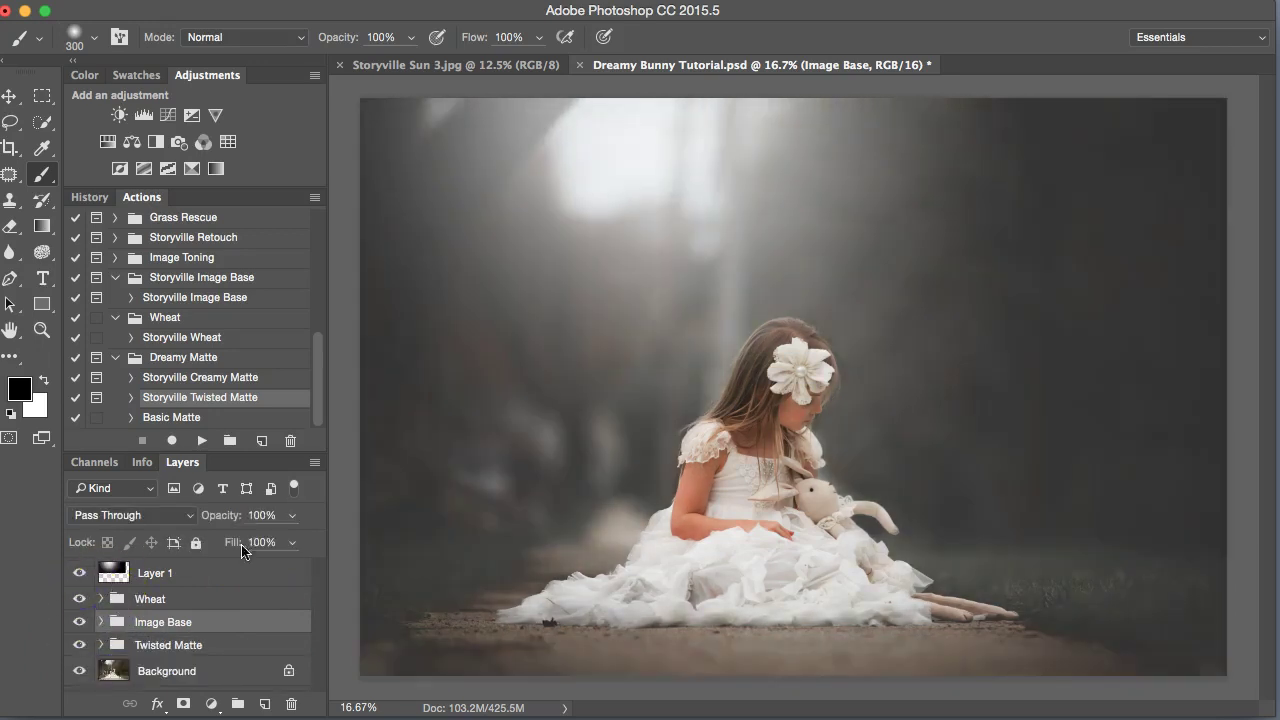
{"action": "left_click", "coordinate": [118, 573]}
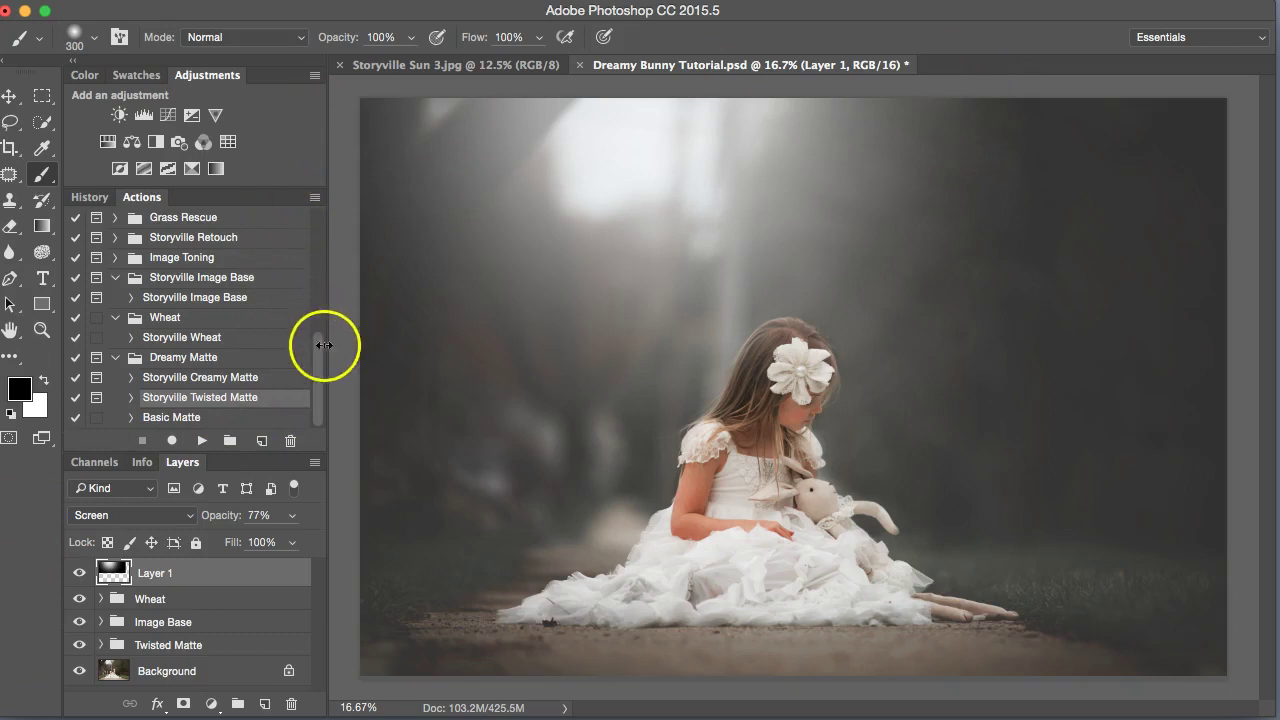
Run the Storyville Retouch 'Brighten Skin & Eyes' action.
{"action": "left_click_drag", "start_coordinate": [320, 354], "coordinate": [322, 314]}
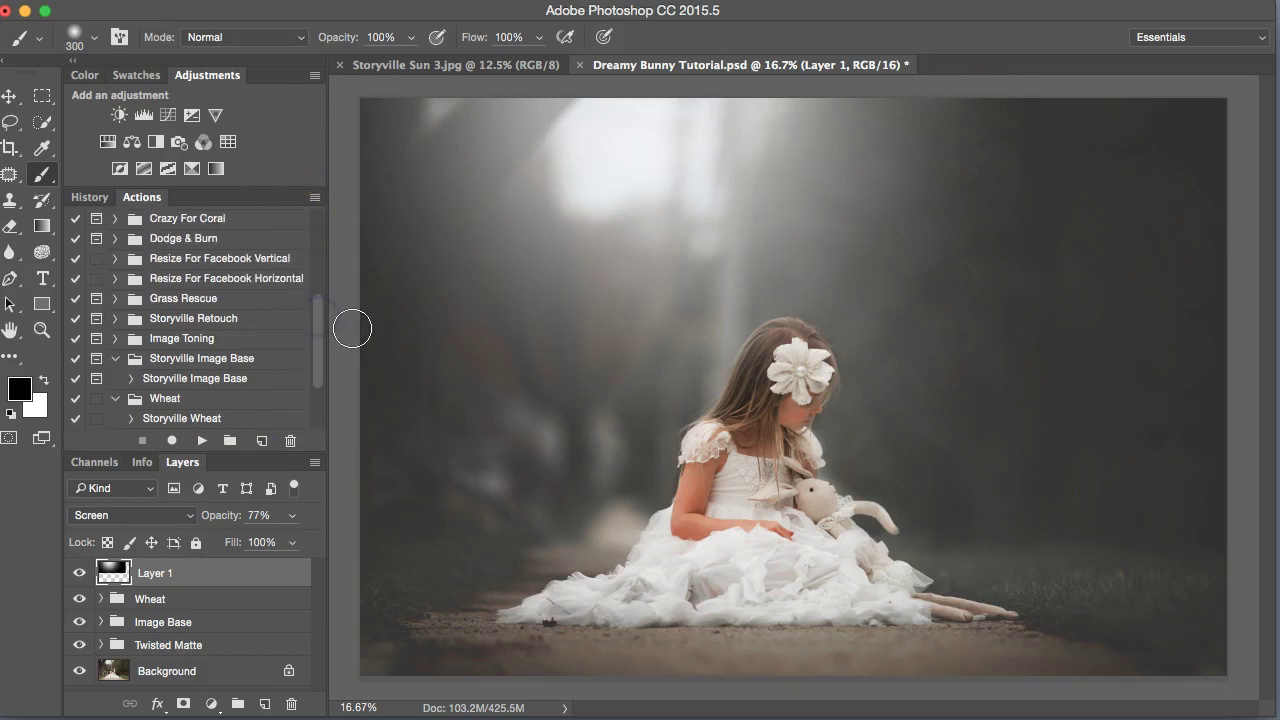
{"action": "left_click", "coordinate": [121, 318]}
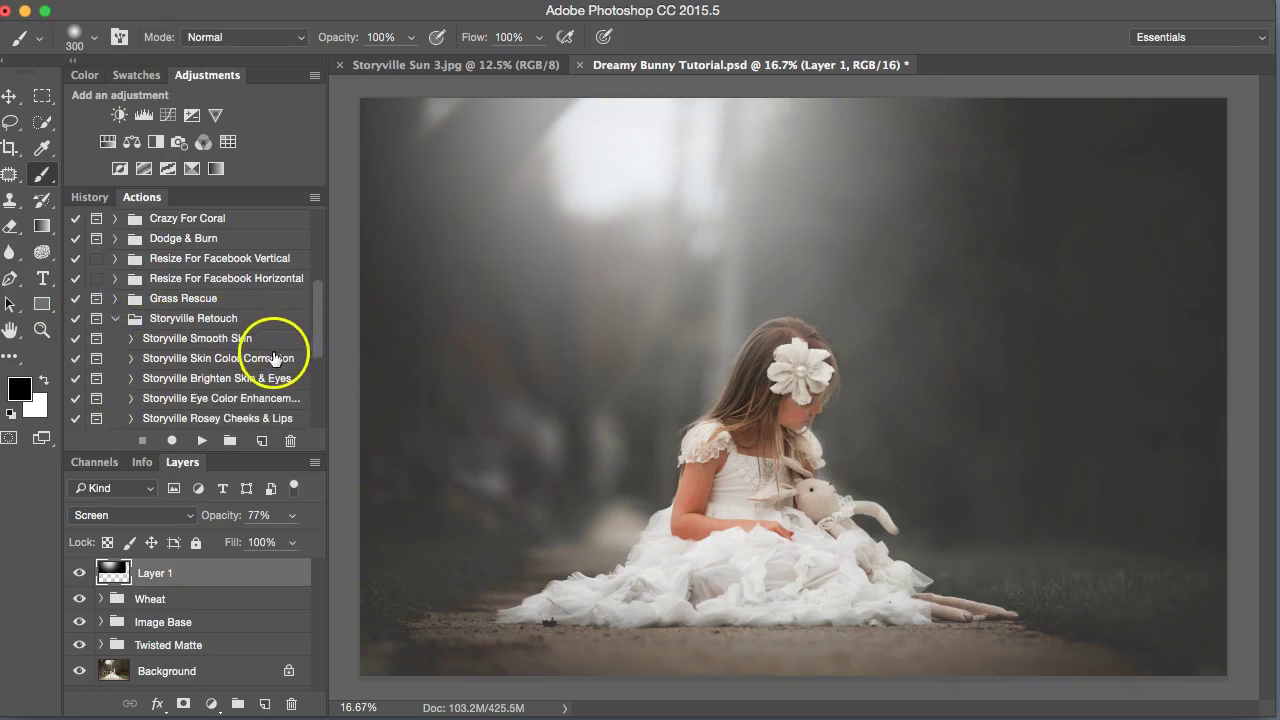
{"action": "key", "text": "super+plus"}
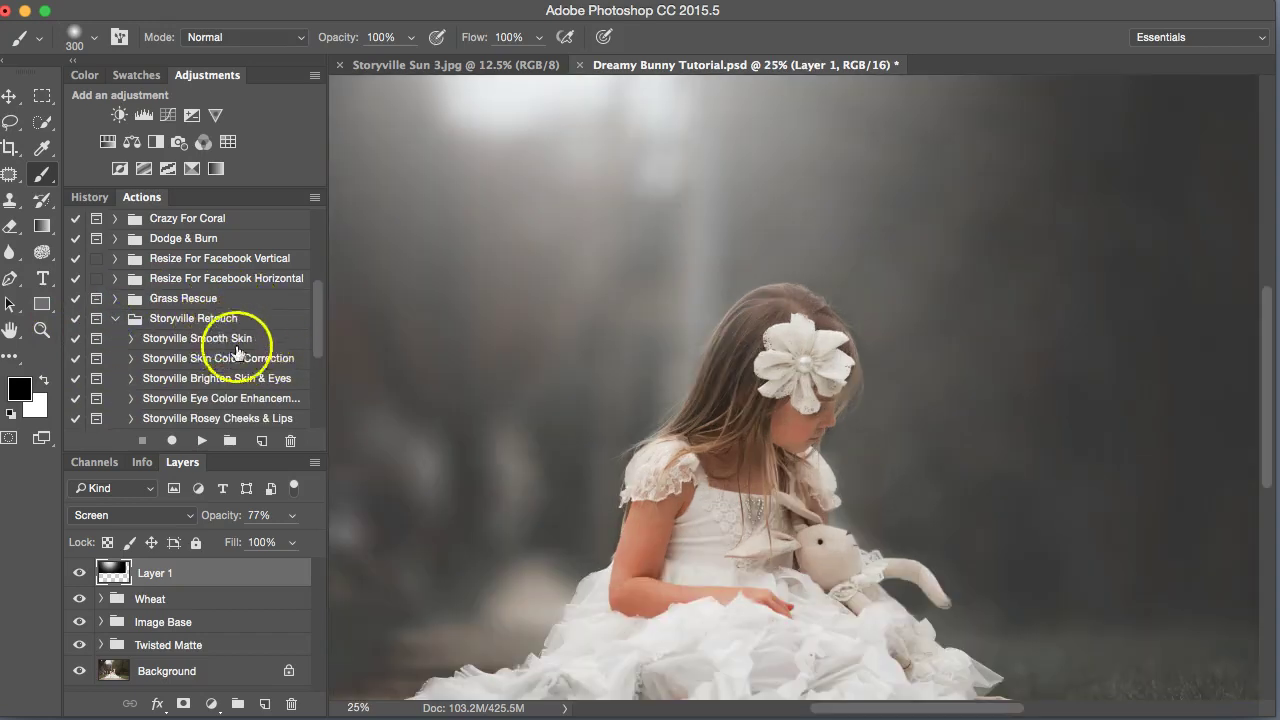
{"action": "left_click", "coordinate": [249, 378]}
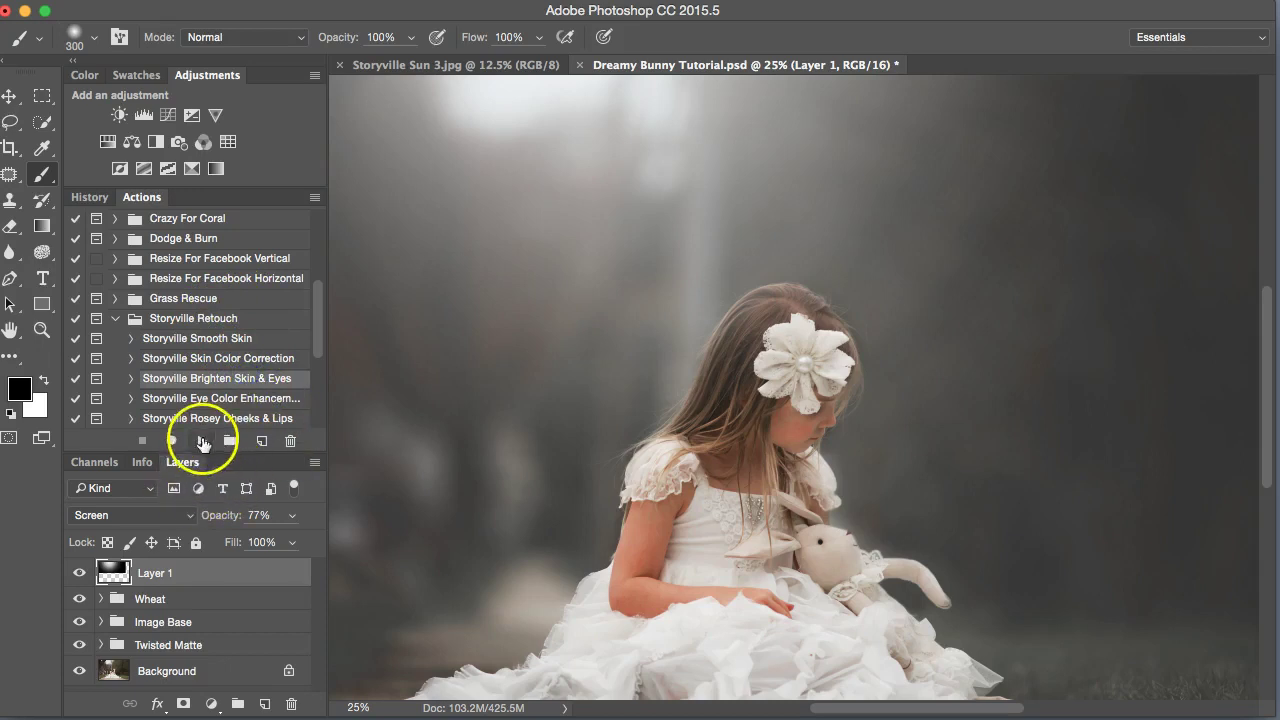
{"action": "left_click", "coordinate": [202, 440]}
{"action": "left_click", "coordinate": [806, 73]}
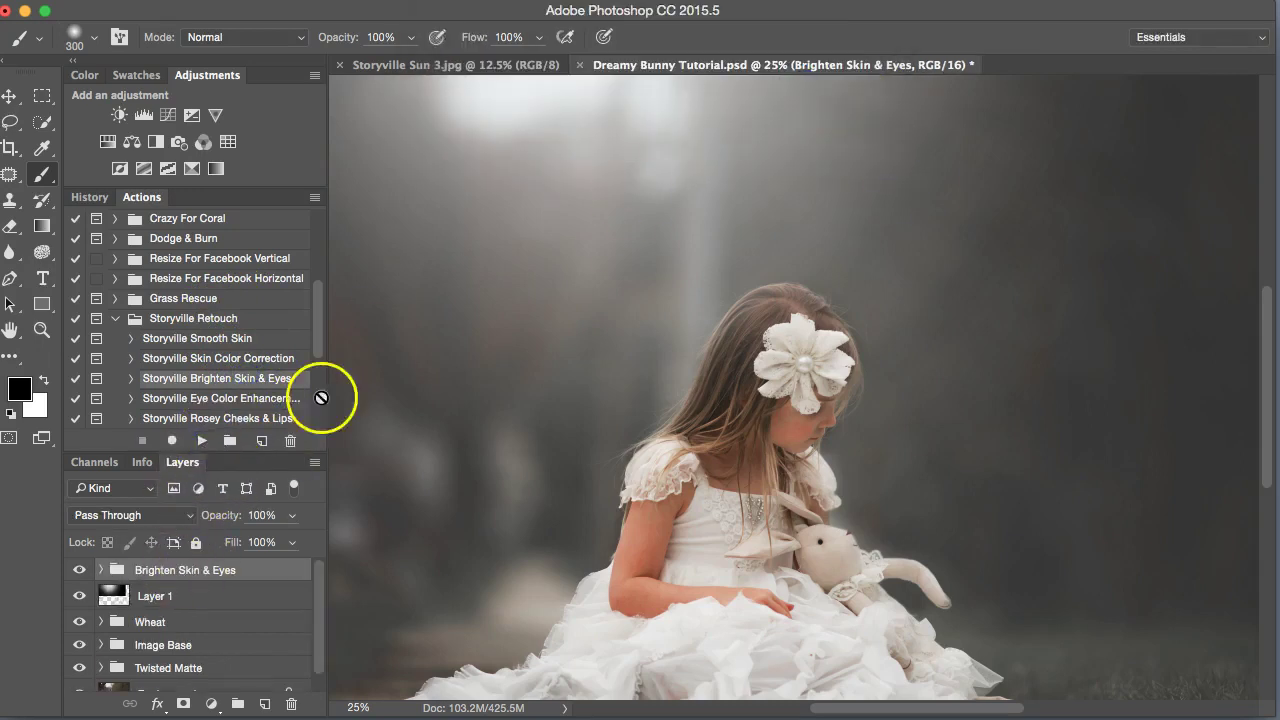
Paint the Brighten Skin mask over the girl's face, arm and chin, then set opacity to 38%.
{"action": "left_click", "coordinate": [101, 568]}
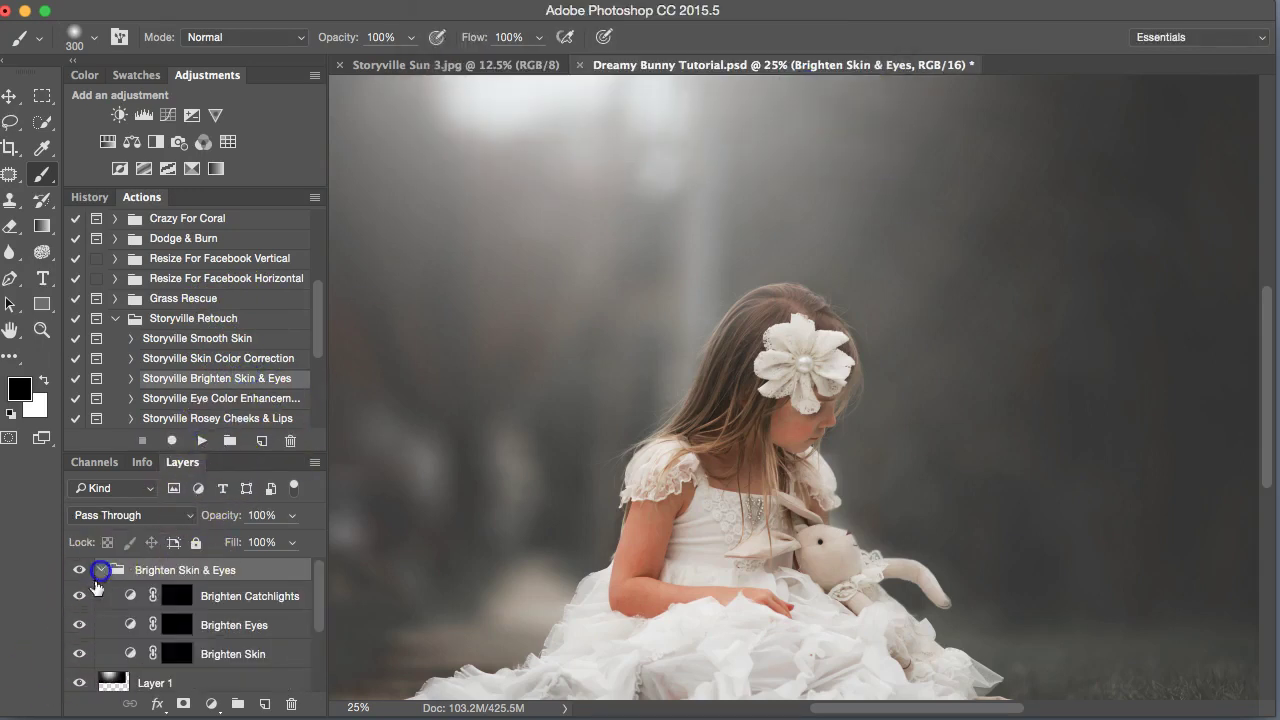
{"action": "left_click", "coordinate": [178, 655]}
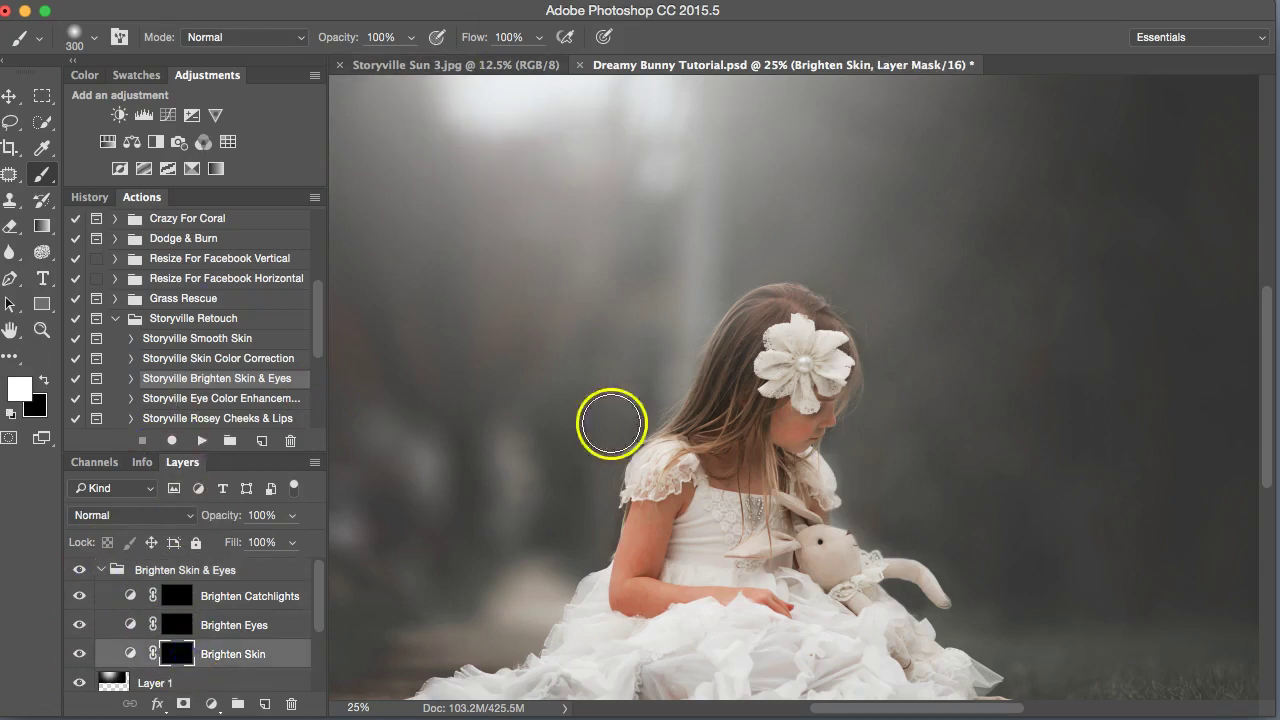
{"action": "key", "text": "bracketright"}
{"action": "left_click_drag", "start_coordinate": [810, 412], "coordinate": [803, 417]}
{"action": "mouse_move", "coordinate": [665, 541]}
{"action": "left_mouse_down"}
{"action": "mouse_move", "coordinate": [651, 528]}
{"action": "mouse_move", "coordinate": [637, 585]}
{"action": "mouse_move", "coordinate": [768, 590]}
{"action": "left_mouse_up"}
{"action": "key", "text": "bracketleft"}
{"action": "key", "text": "bracketleft"}
{"action": "left_click_drag", "start_coordinate": [795, 425], "coordinate": [798, 440]}
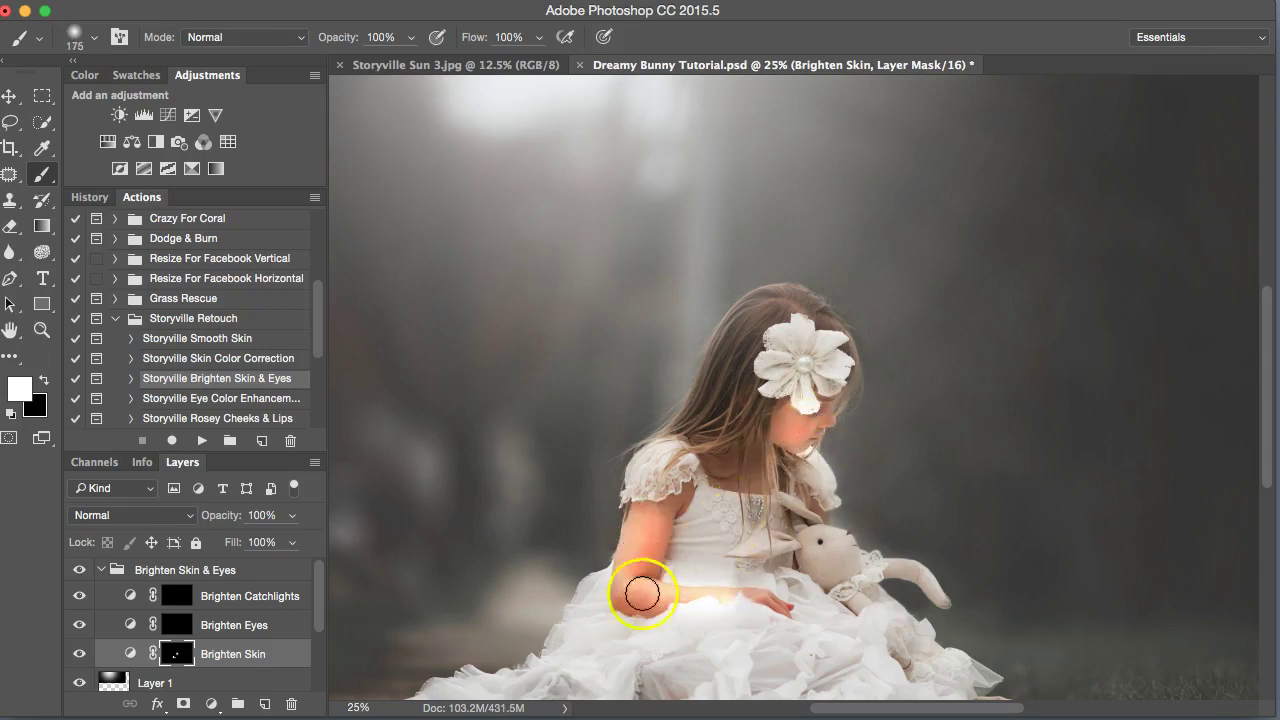
{"action": "mouse_move", "coordinate": [234, 514]}
{"action": "left_mouse_down"}
{"action": "mouse_move", "coordinate": [120, 511]}
{"action": "mouse_move", "coordinate": [141, 514]}
{"action": "left_mouse_up"}
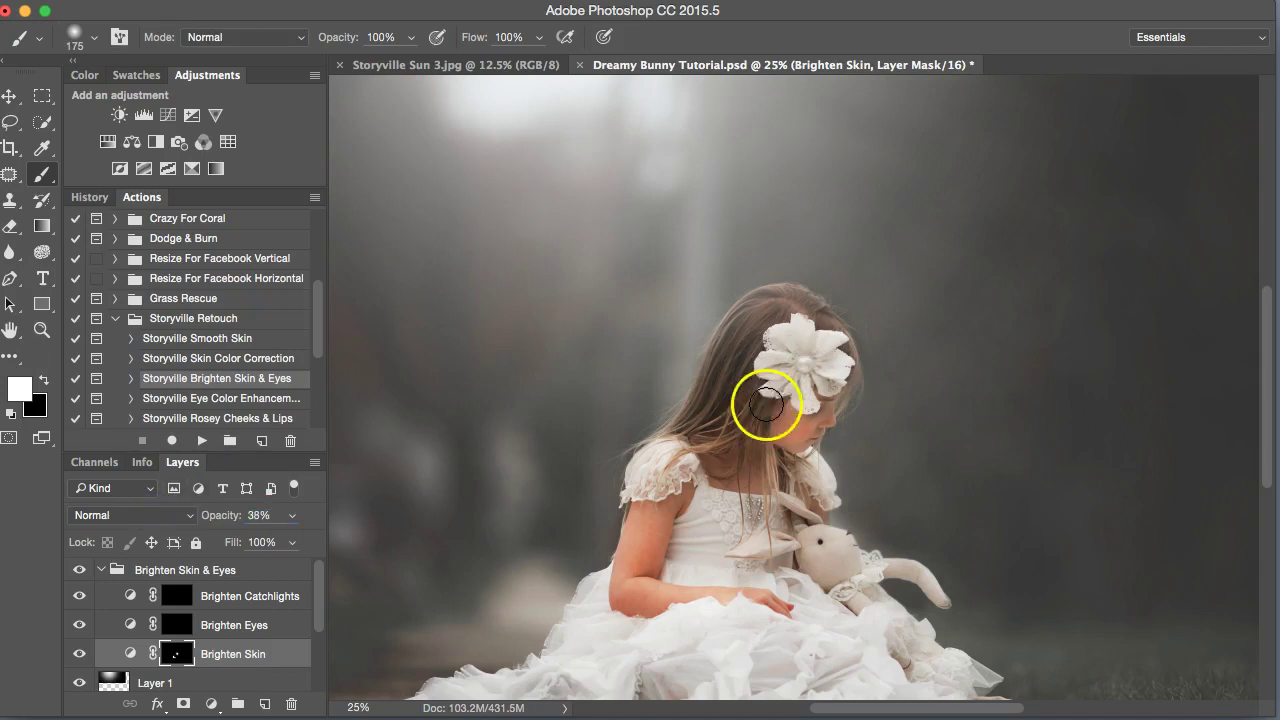
Add further brightening over the hair flower and near the chest with smaller brushes.
{"action": "left_click", "coordinate": [751, 337]}
{"action": "left_click", "coordinate": [720, 414]}
{"action": "left_click_drag", "start_coordinate": [790, 374], "coordinate": [806, 376]}
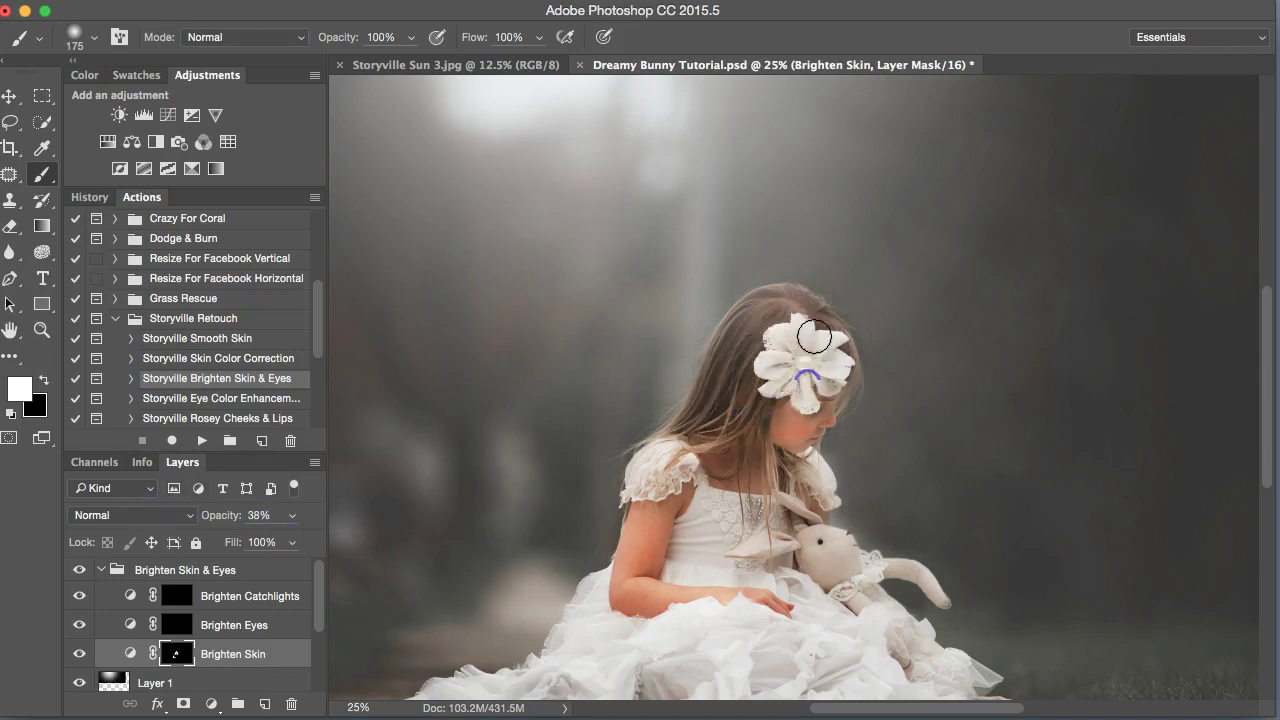
{"action": "key", "text": "bracketleft"}
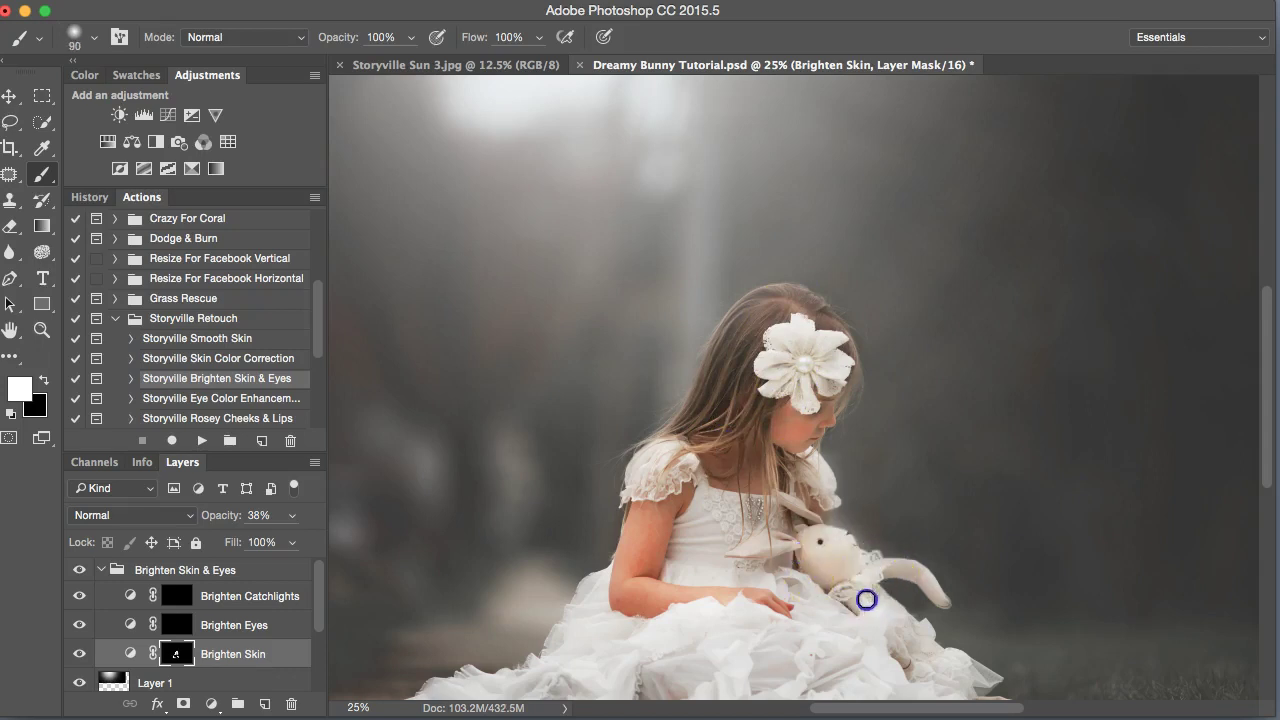
{"action": "key", "text": "bracketleft"}
{"action": "key", "text": "bracketleft"}
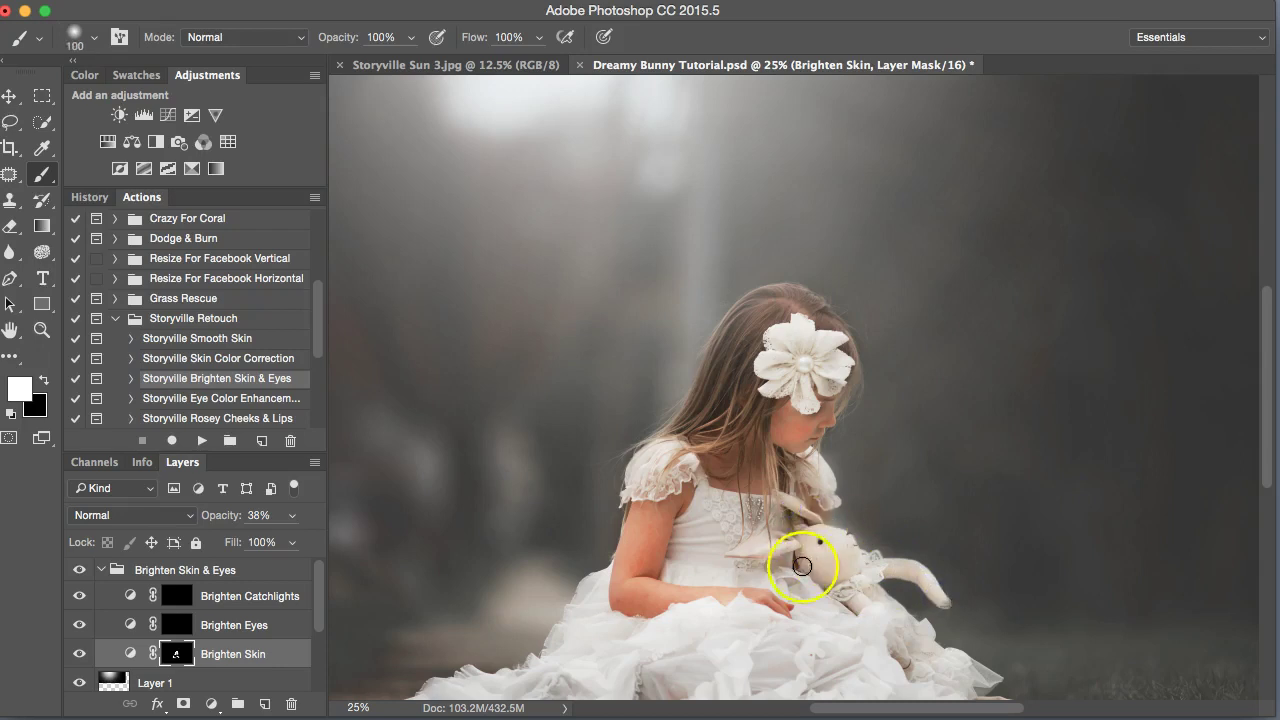
{"action": "key", "text": "bracketright"}
{"action": "key", "text": "bracketright"}
{"action": "left_click", "coordinate": [762, 538]}
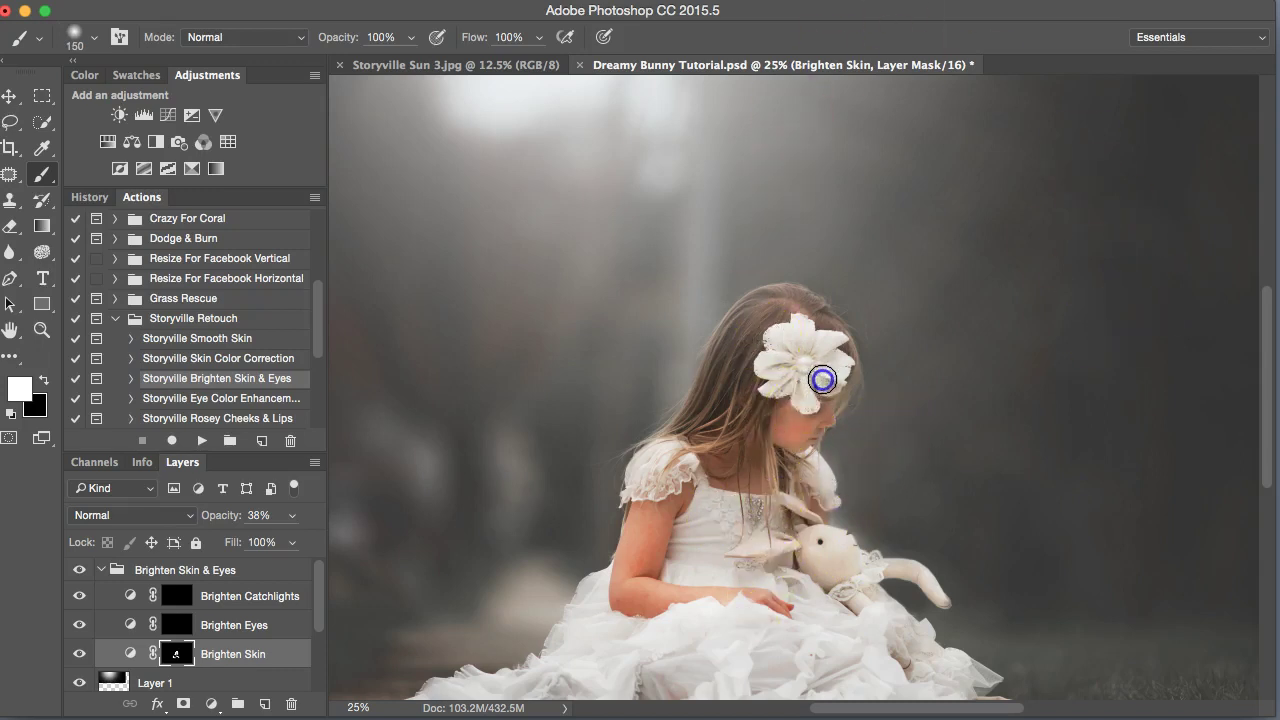
{"action": "key", "text": "super+plus"}
{"action": "key", "text": "super+plus"}
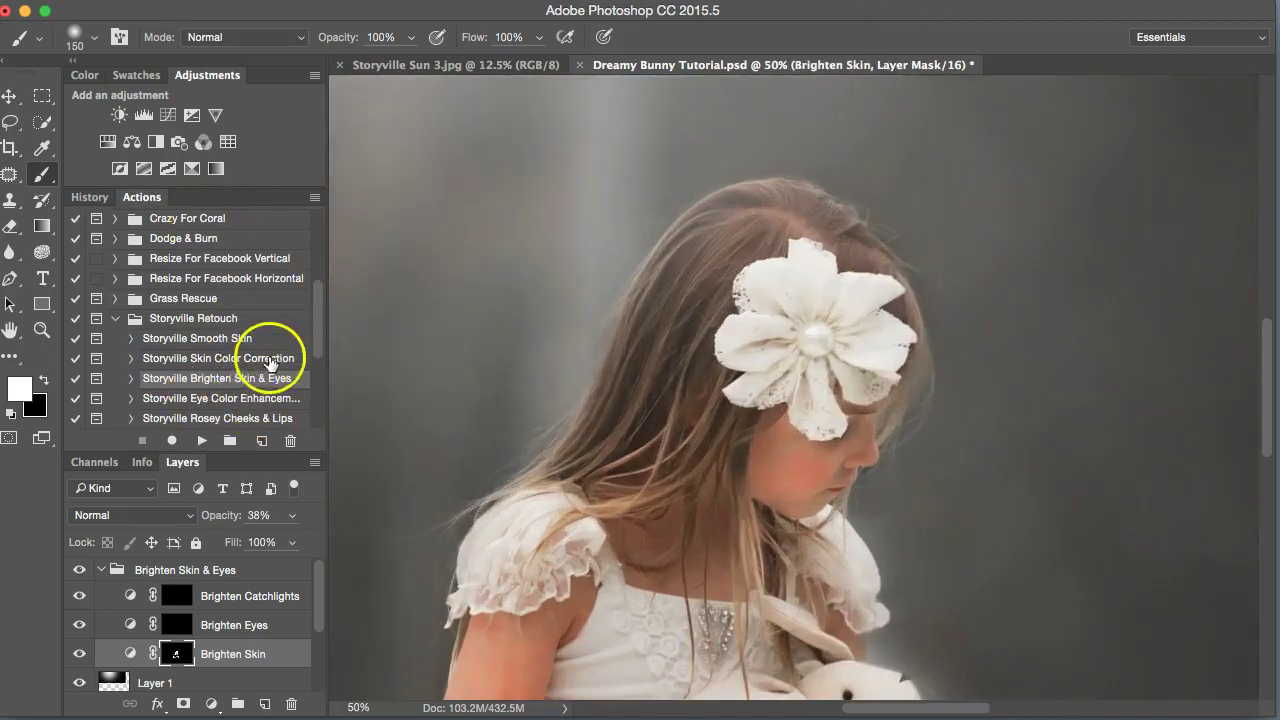
Run the Skin Color Correction action and place its group above Brighten Catchlights.
{"action": "left_click", "coordinate": [262, 358]}
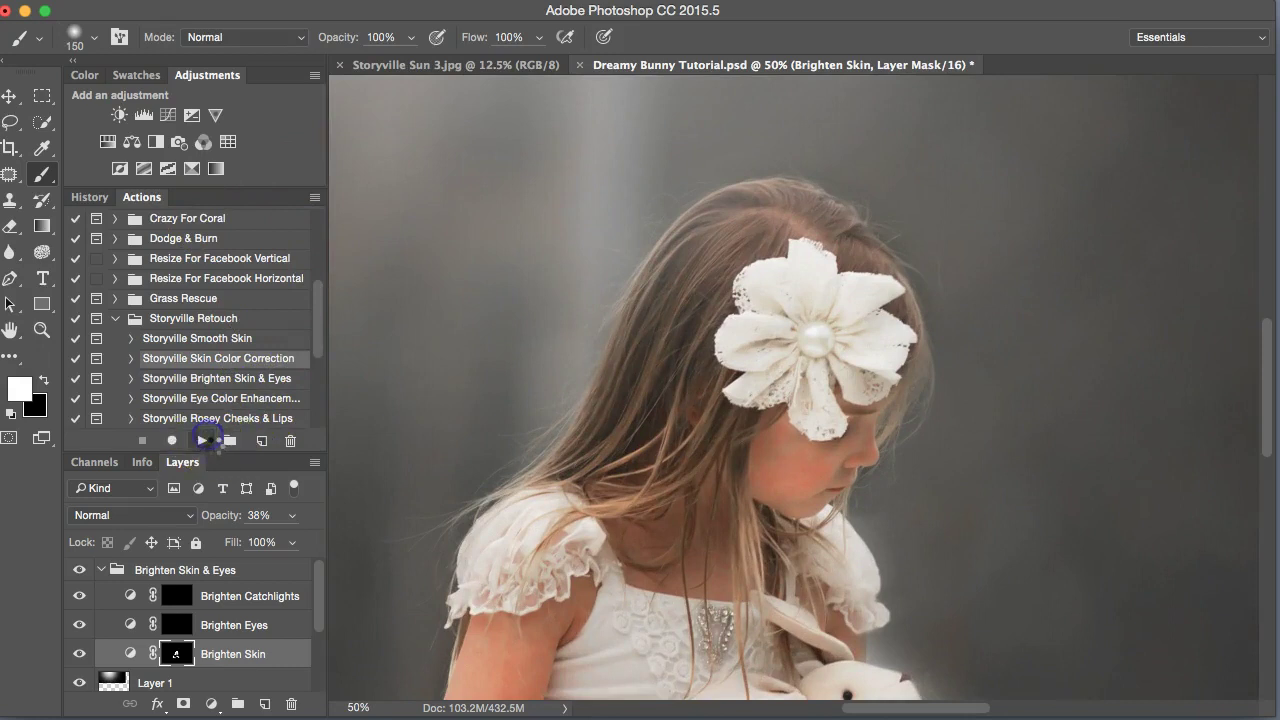
{"action": "left_click", "coordinate": [202, 440]}
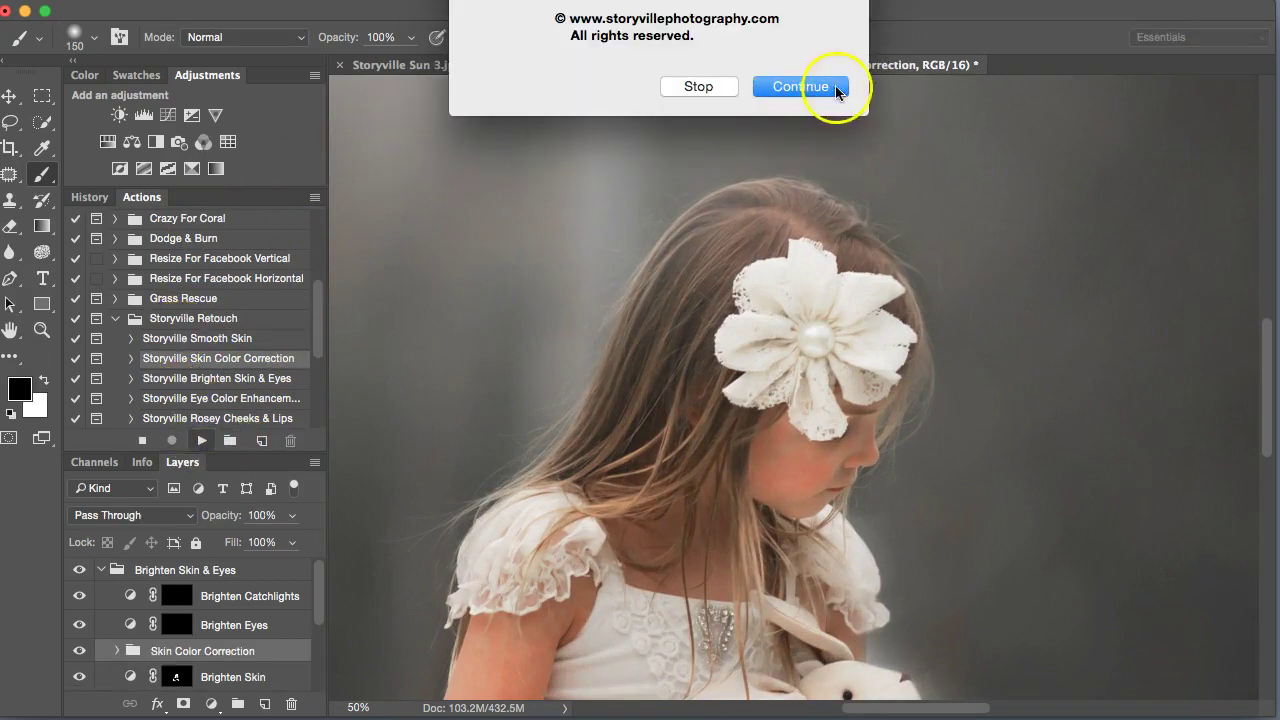
{"action": "left_click", "coordinate": [800, 86]}
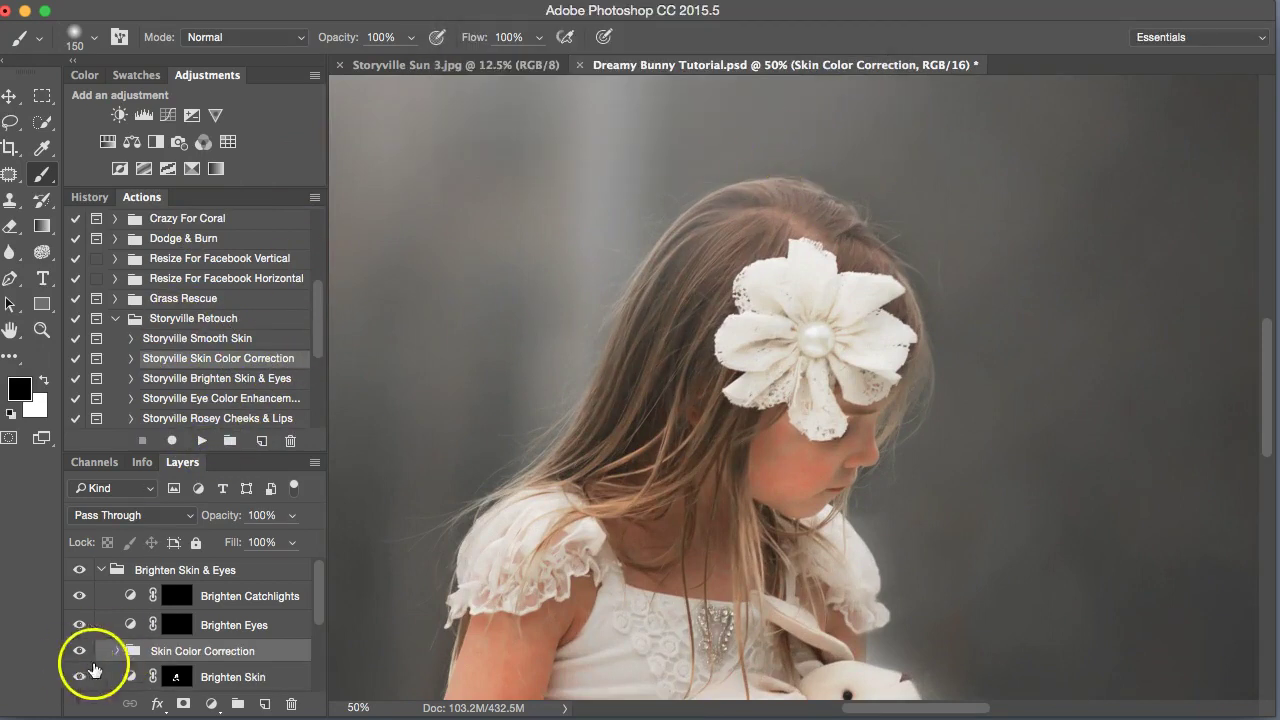
{"action": "left_click_drag", "start_coordinate": [129, 651], "coordinate": [140, 594]}
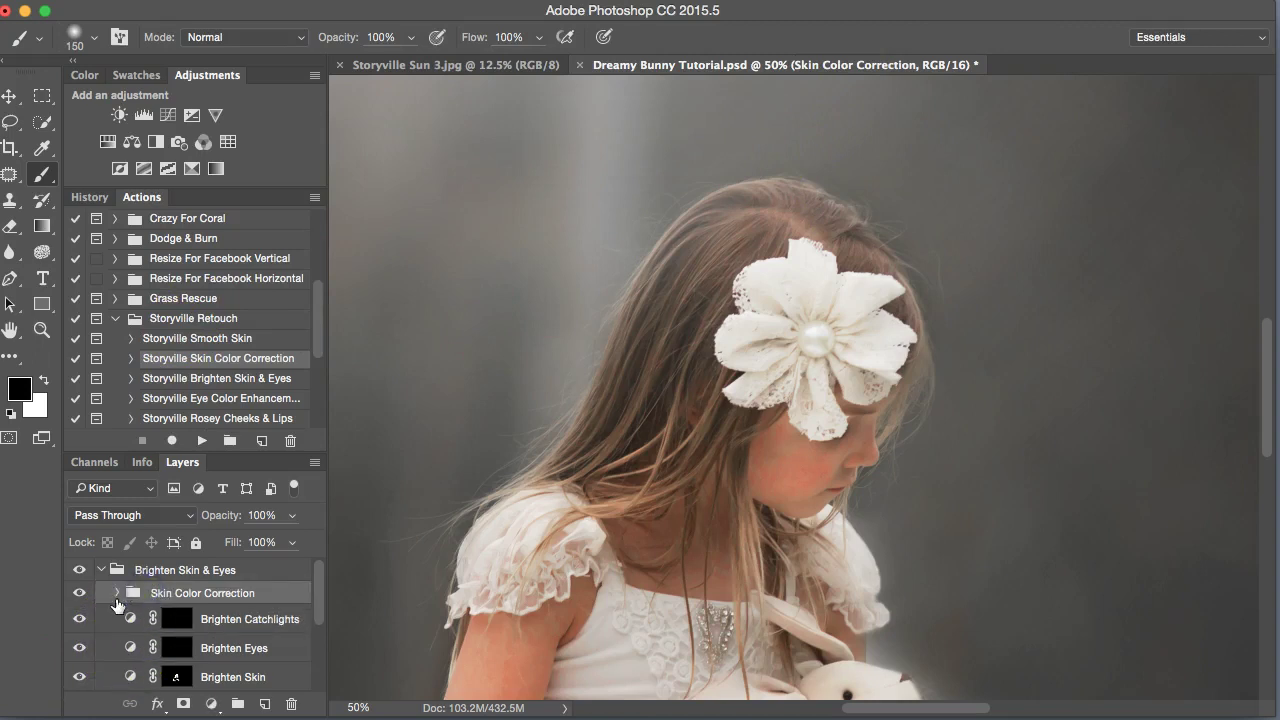
{"action": "left_click", "coordinate": [117, 592]}
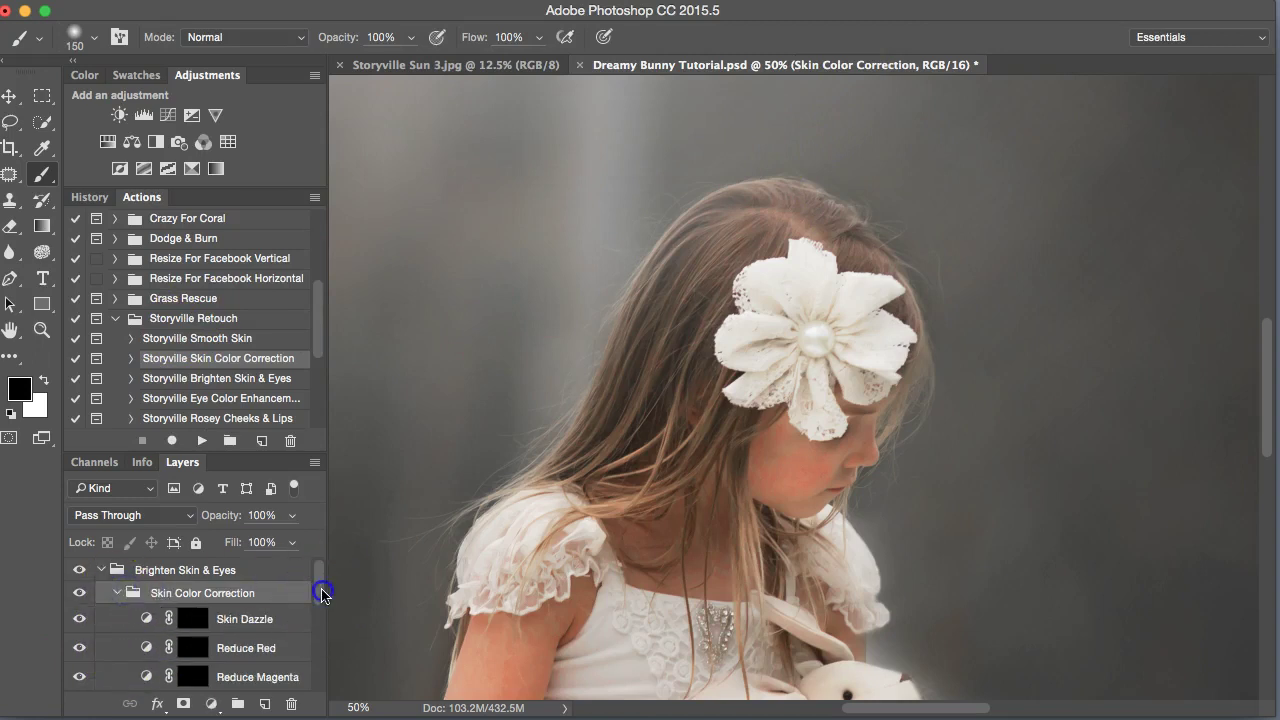
{"action": "left_click_drag", "start_coordinate": [322, 593], "coordinate": [322, 609]}
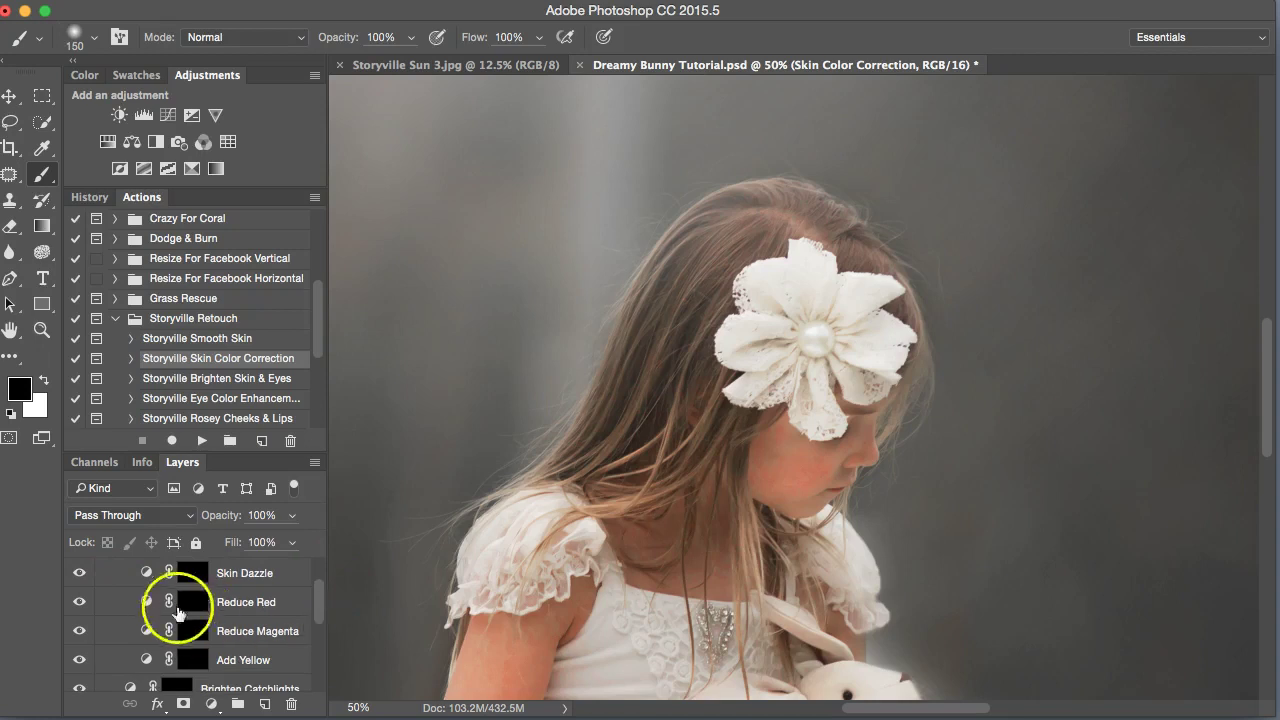
Paint the Reduce Red mask white along the girl's upper and lower arm.
{"action": "left_click", "coordinate": [199, 606]}
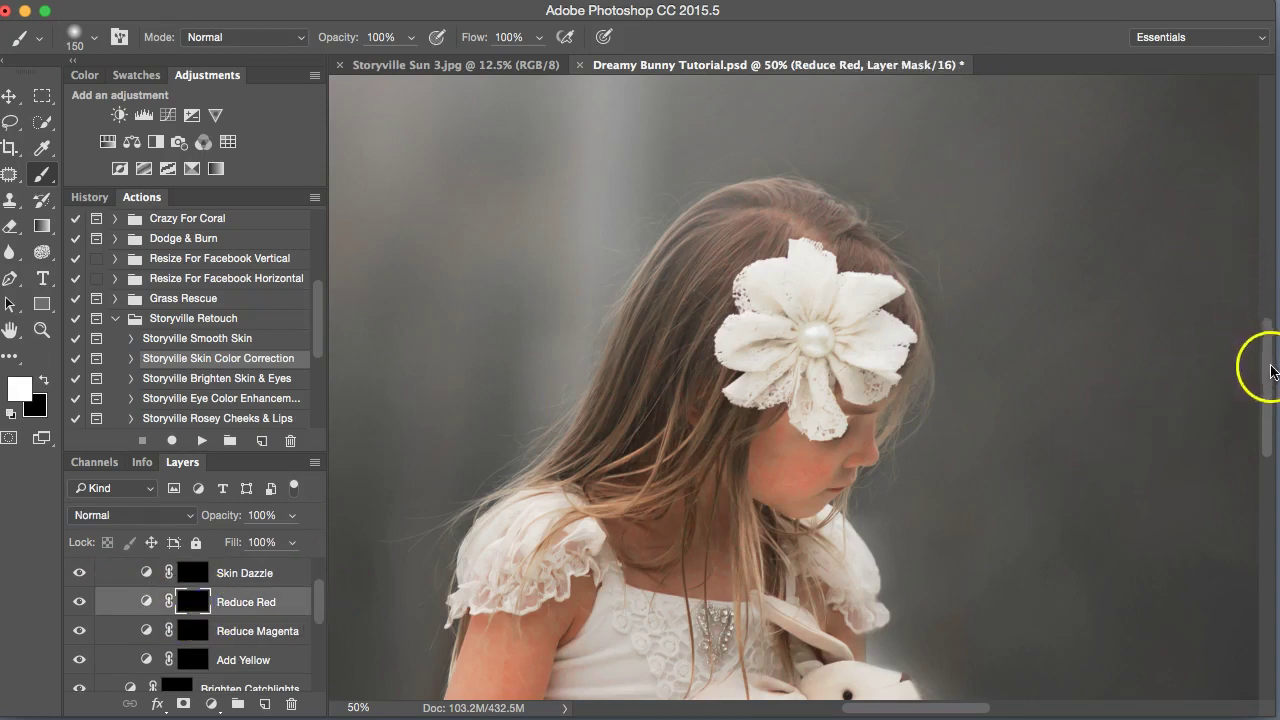
{"action": "left_click_drag", "start_coordinate": [1270, 370], "coordinate": [1266, 417]}
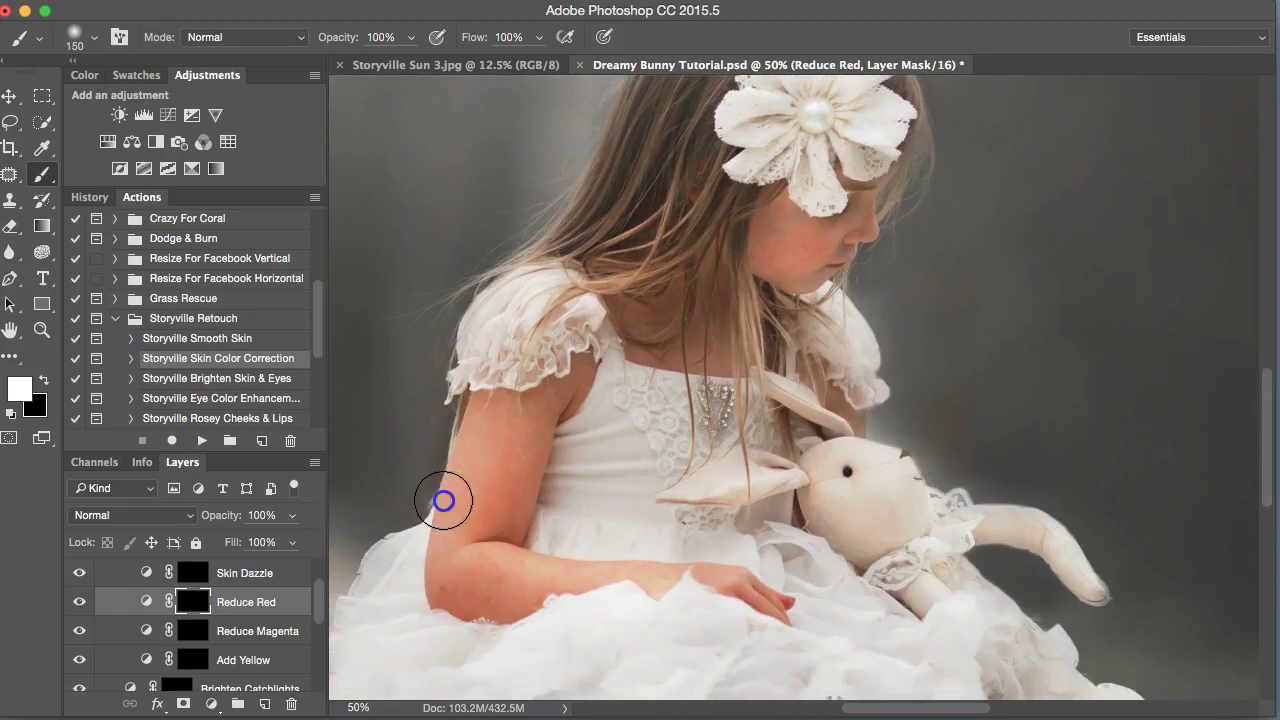
{"action": "mouse_move", "coordinate": [443, 500]}
{"action": "left_mouse_down"}
{"action": "mouse_move", "coordinate": [480, 514]}
{"action": "mouse_move", "coordinate": [478, 528]}
{"action": "mouse_move", "coordinate": [532, 410]}
{"action": "mouse_move", "coordinate": [481, 467]}
{"action": "left_mouse_up"}
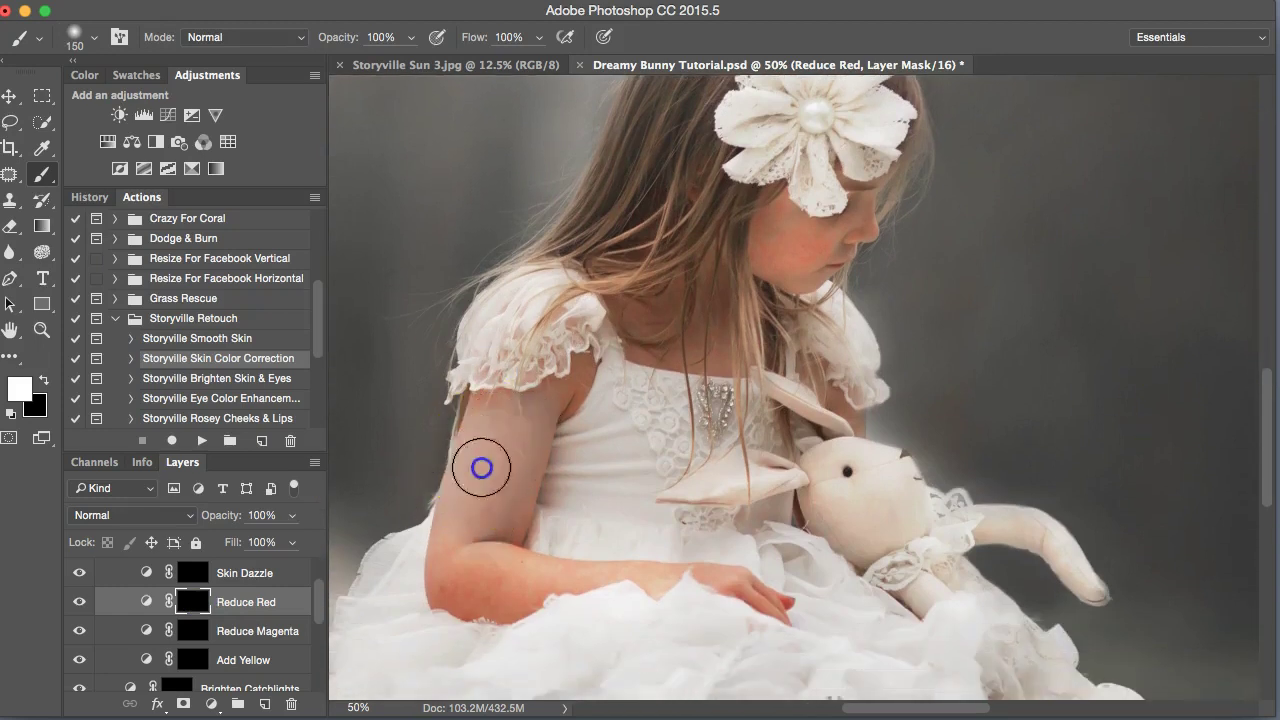
{"action": "key", "text": "bracketleft"}
{"action": "key", "text": "bracketleft"}
{"action": "key", "text": "bracketleft"}
{"action": "left_click", "coordinate": [466, 573]}
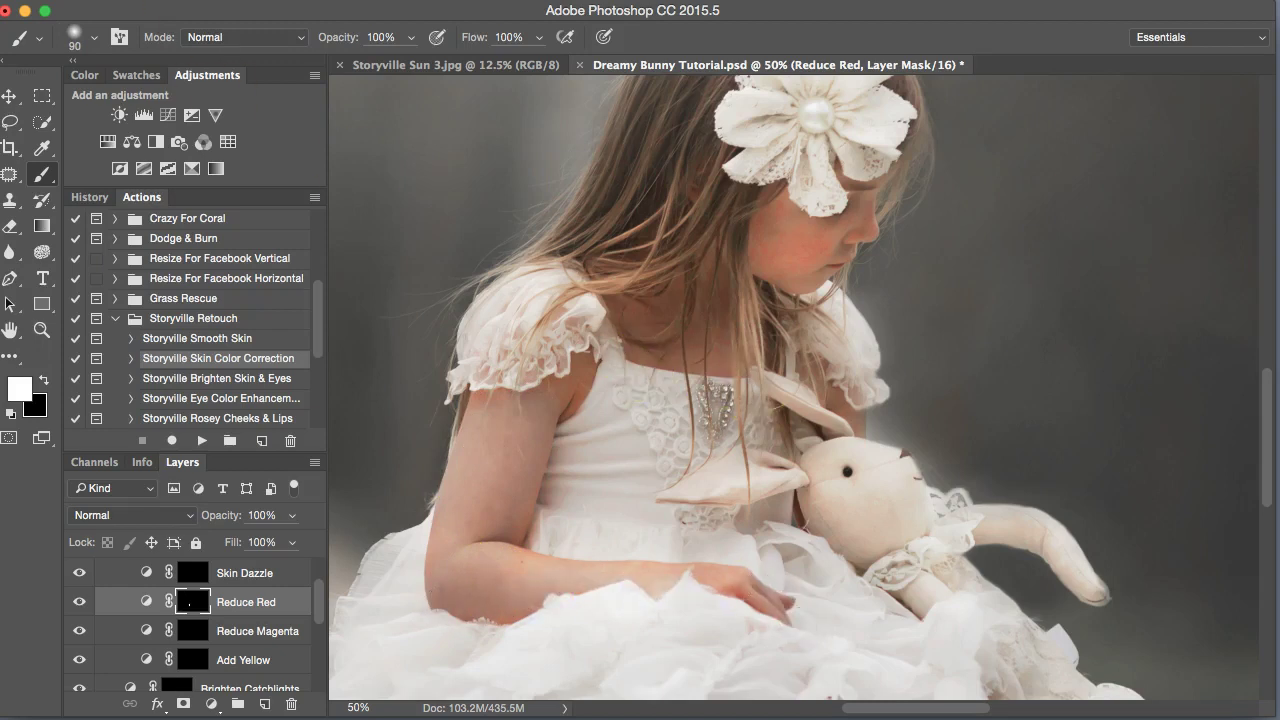
At lower brush opacity, paint Reduce Red over cheek, neck and chest, then compare it on and off.
{"action": "left_click_drag", "start_coordinate": [340, 40], "coordinate": [306, 44]}
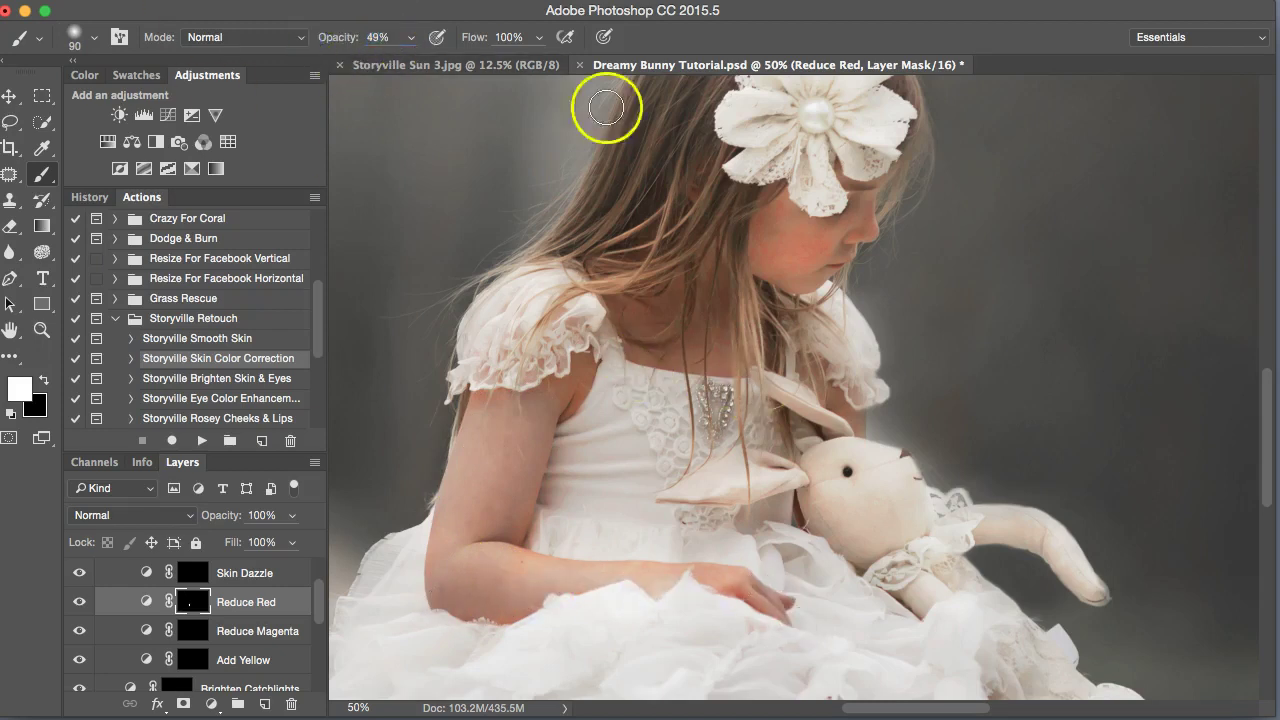
{"action": "key", "text": "bracketright"}
{"action": "key", "text": "bracketright"}
{"action": "key", "text": "bracketright"}
{"action": "key", "text": "bracketright"}
{"action": "key", "text": "bracketright"}
{"action": "left_click_drag", "start_coordinate": [795, 245], "coordinate": [825, 234]}
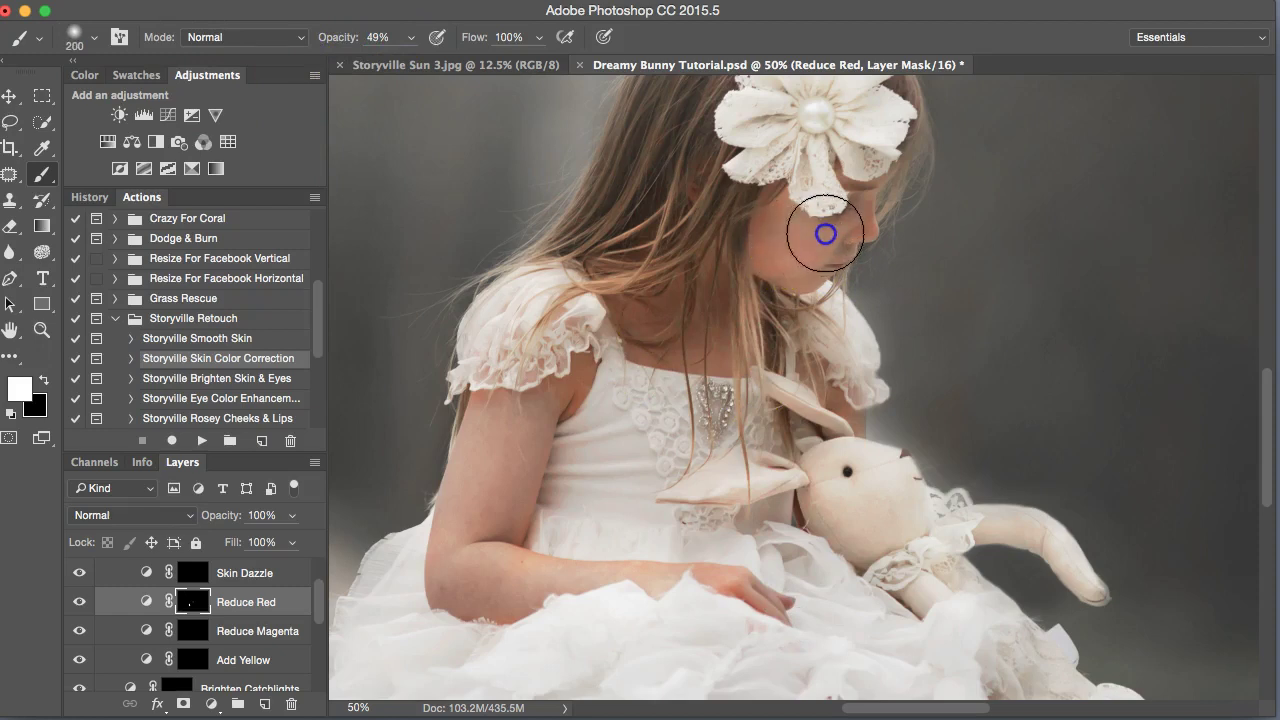
{"action": "mouse_move", "coordinate": [756, 286]}
{"action": "left_mouse_down"}
{"action": "mouse_move", "coordinate": [528, 398]}
{"action": "mouse_move", "coordinate": [684, 309]}
{"action": "mouse_move", "coordinate": [655, 309]}
{"action": "mouse_move", "coordinate": [589, 373]}
{"action": "mouse_move", "coordinate": [488, 576]}
{"action": "mouse_move", "coordinate": [514, 603]}
{"action": "left_mouse_up"}
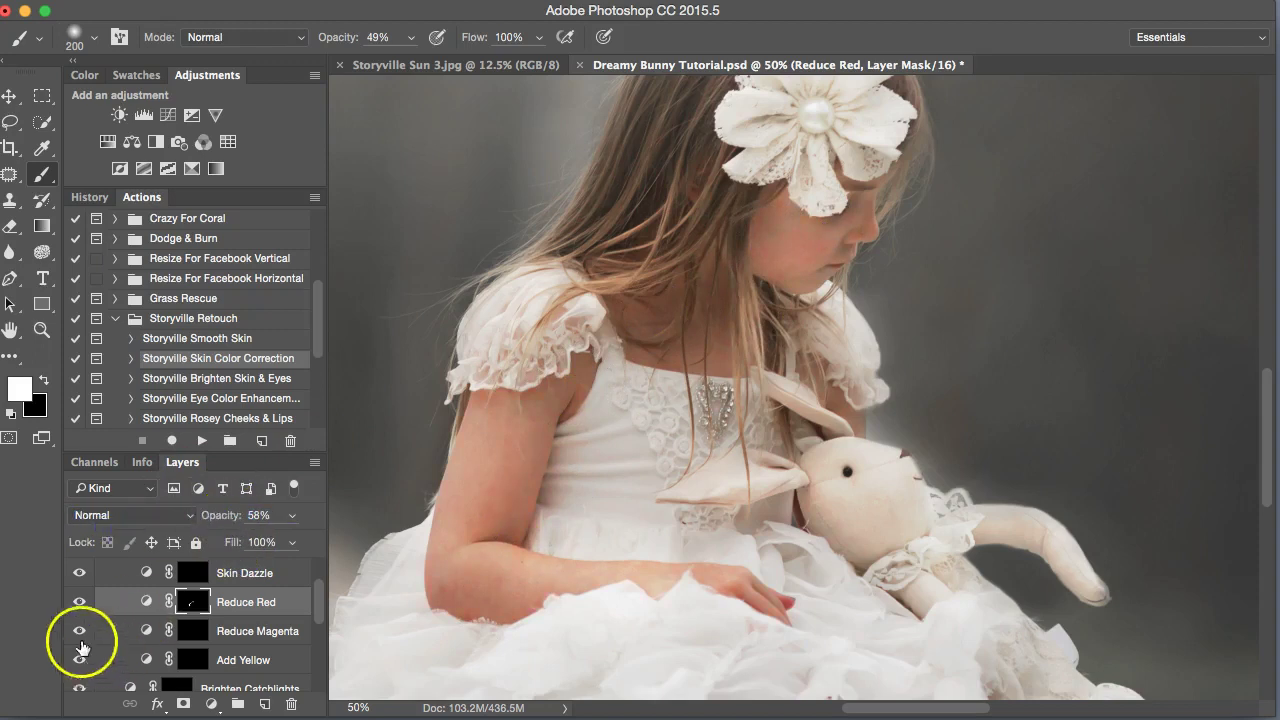
{"action": "left_click", "coordinate": [88, 604]}
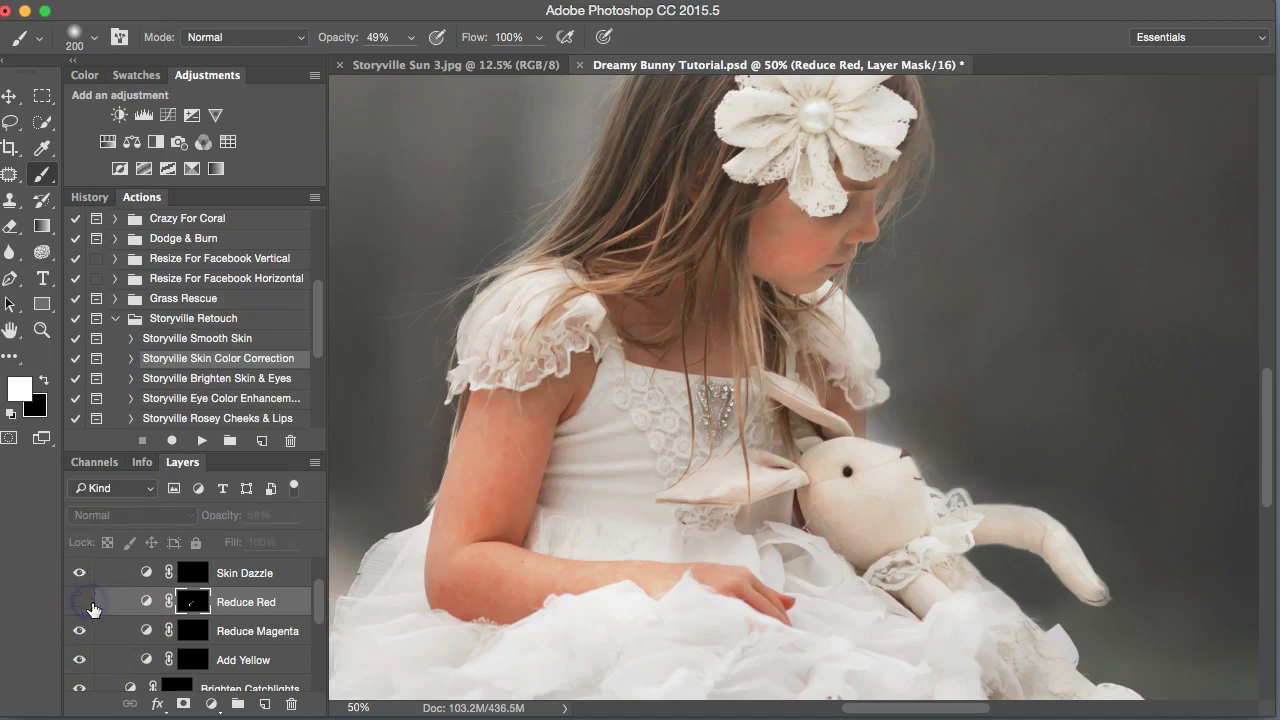
{"action": "left_click", "coordinate": [91, 601]}
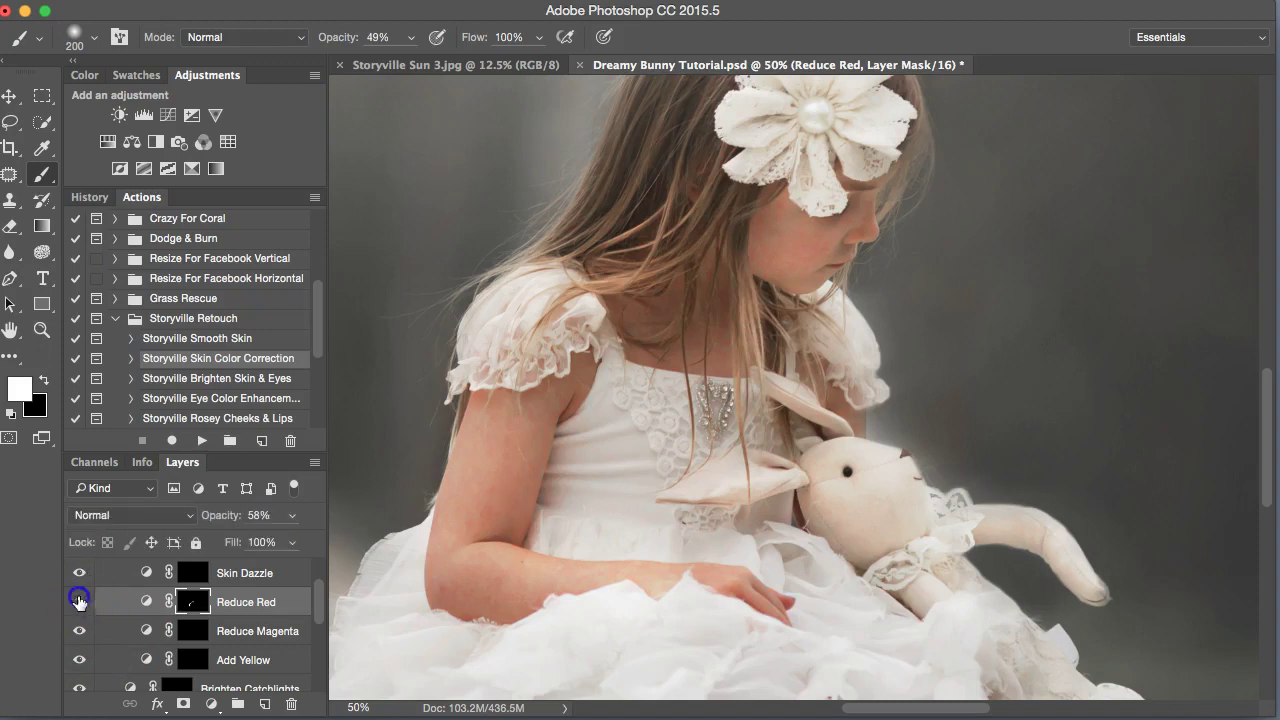
Paint Add Yellow onto the arm at 50% brush opacity, undo the cheek stroke, lower opacity to 17%.
{"action": "left_click_drag", "start_coordinate": [344, 43], "coordinate": [346, 44]}
{"action": "left_click", "coordinate": [195, 660]}
{"action": "key", "text": "bracketleft"}
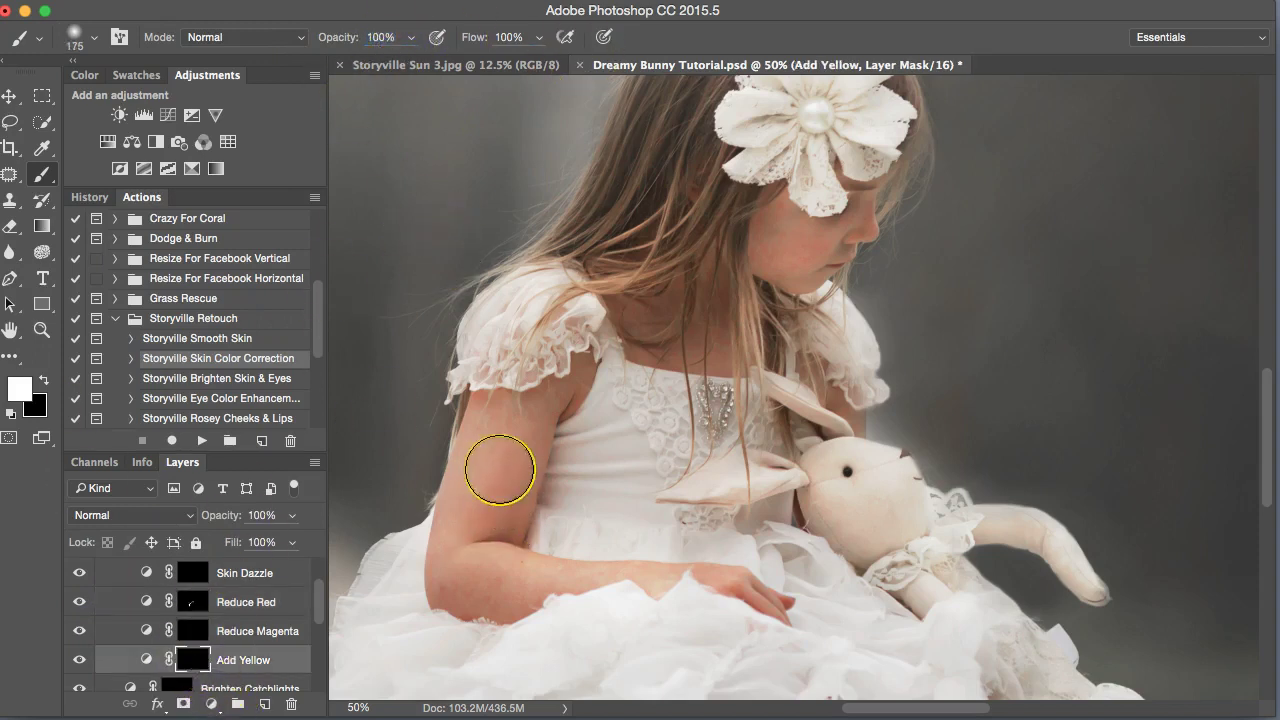
{"action": "mouse_move", "coordinate": [516, 455]}
{"action": "left_mouse_down"}
{"action": "mouse_move", "coordinate": [532, 411]}
{"action": "mouse_move", "coordinate": [493, 435]}
{"action": "mouse_move", "coordinate": [453, 563]}
{"action": "mouse_move", "coordinate": [491, 593]}
{"action": "mouse_move", "coordinate": [507, 573]}
{"action": "mouse_move", "coordinate": [538, 571]}
{"action": "mouse_move", "coordinate": [666, 583]}
{"action": "left_mouse_up"}
{"action": "key", "text": "bracketleft"}
{"action": "key", "text": "bracketleft"}
{"action": "key", "text": "bracketleft"}
{"action": "key", "text": "bracketleft"}
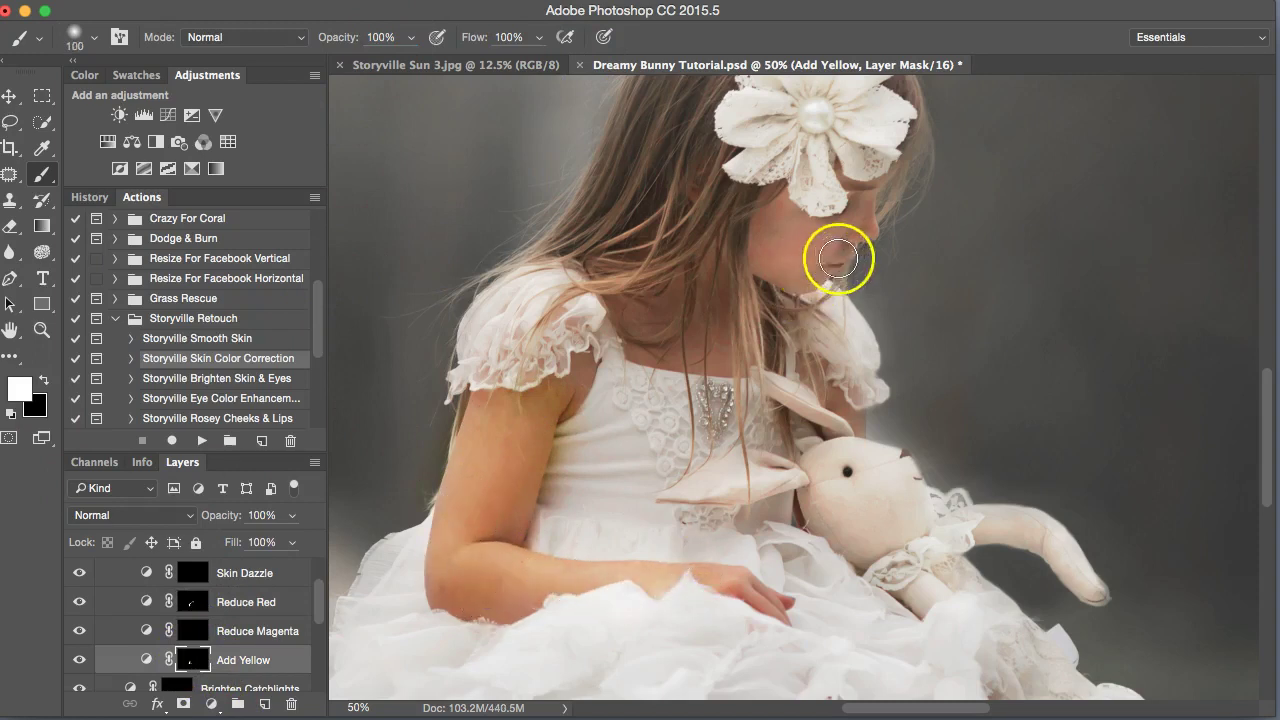
{"action": "left_click_drag", "start_coordinate": [834, 254], "coordinate": [843, 249]}
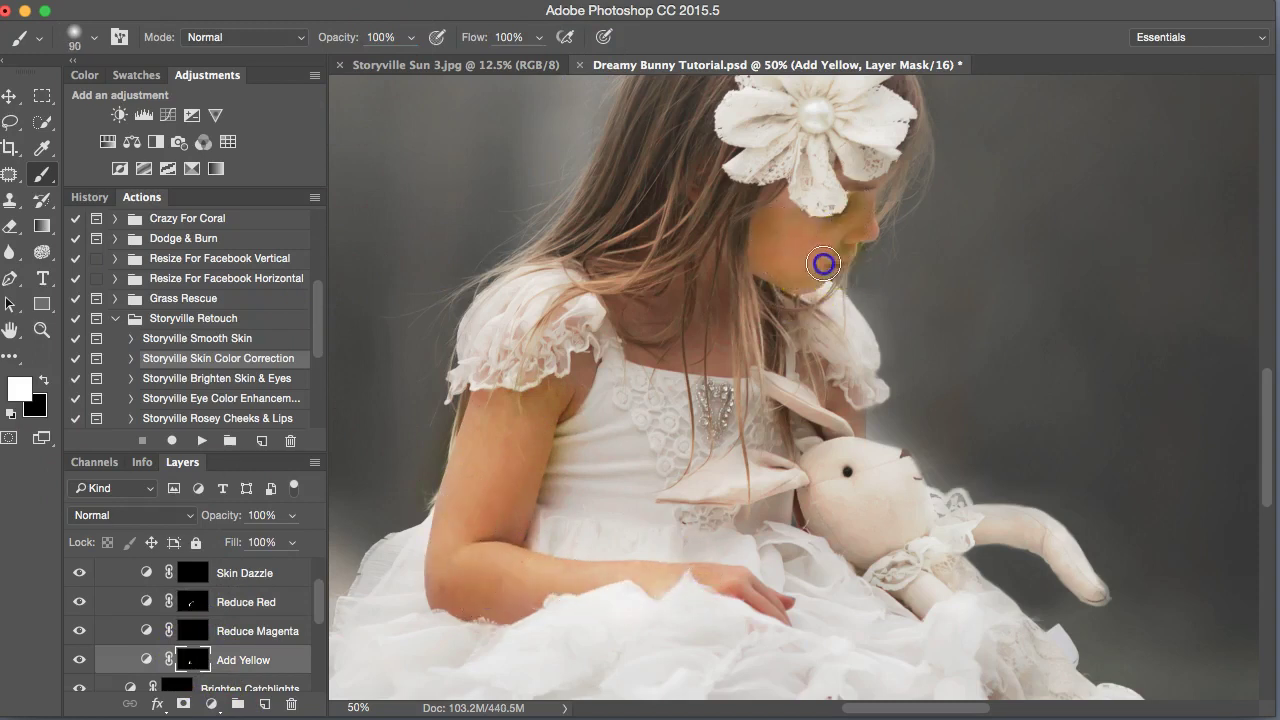
{"action": "key", "text": "super+z"}
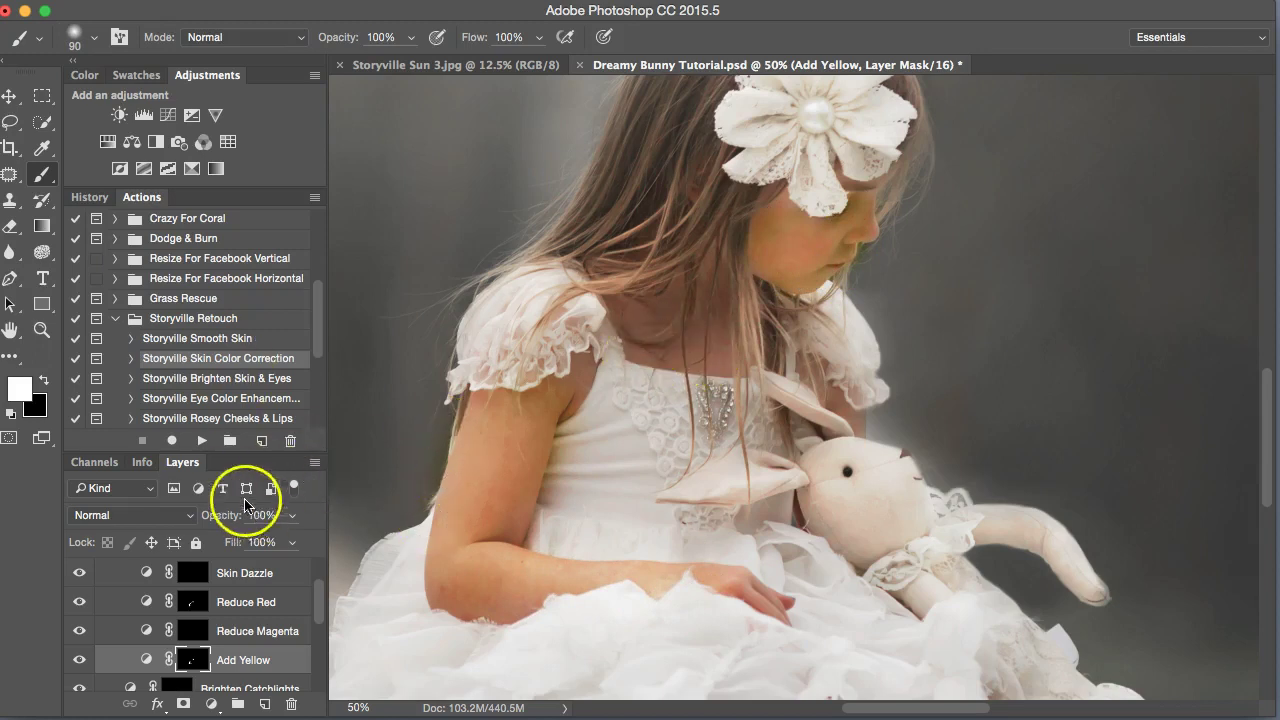
{"action": "left_click_drag", "start_coordinate": [207, 517], "coordinate": [204, 519]}
{"action": "key", "text": "super+0"}
{"action": "scroll", "coordinate": [200, 620], "scroll_direction": "up", "scroll_amount": 2}
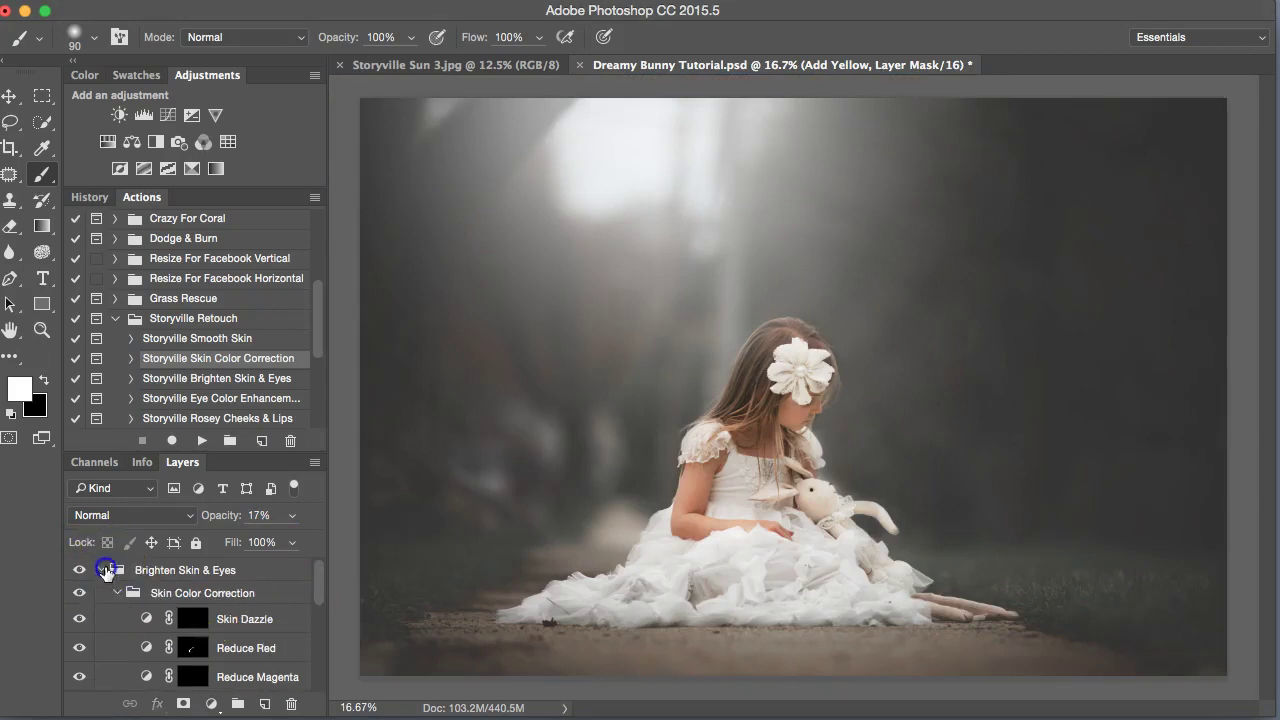
Compare the Brighten Skin & Eyes group on and off twice, then set its opacity to 52%.
{"action": "left_click", "coordinate": [100, 570]}
{"action": "mouse_move", "coordinate": [113, 578]}
{"action": "left_mouse_down"}
{"action": "mouse_move", "coordinate": [80, 566]}
{"action": "mouse_move", "coordinate": [92, 573]}
{"action": "left_mouse_up"}
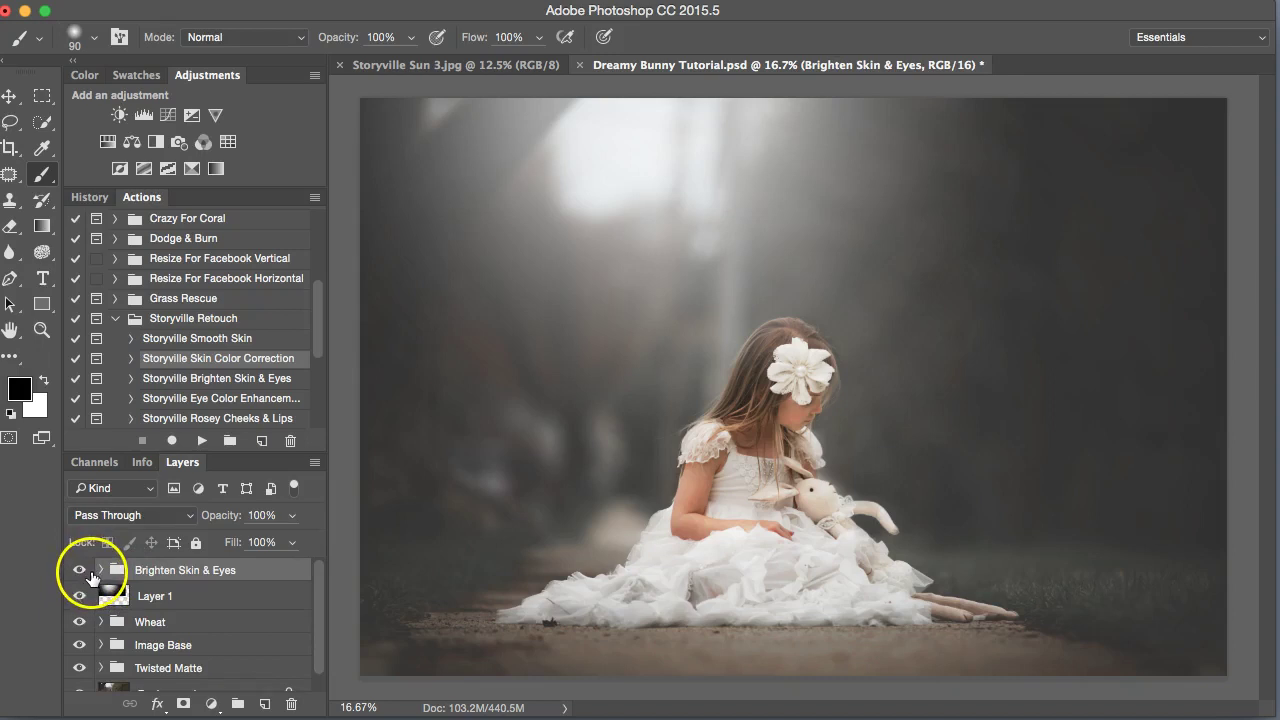
{"action": "left_click", "coordinate": [81, 570]}
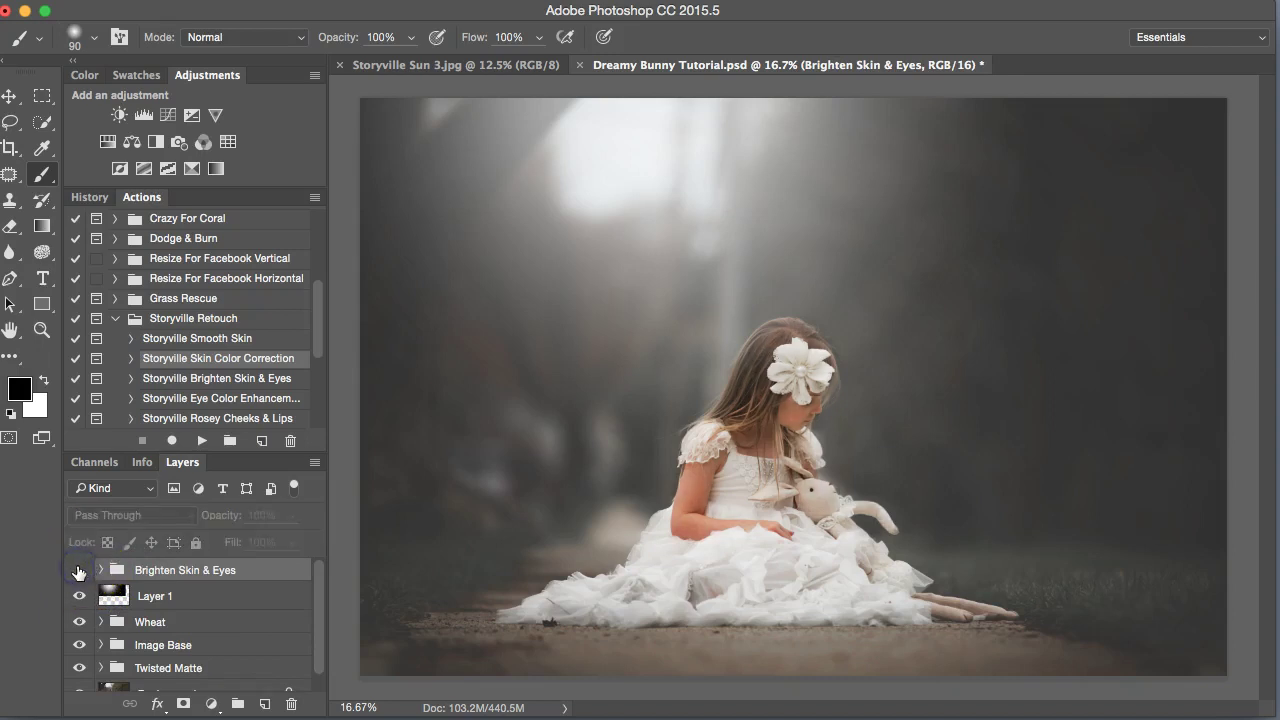
{"action": "left_click", "coordinate": [79, 570]}
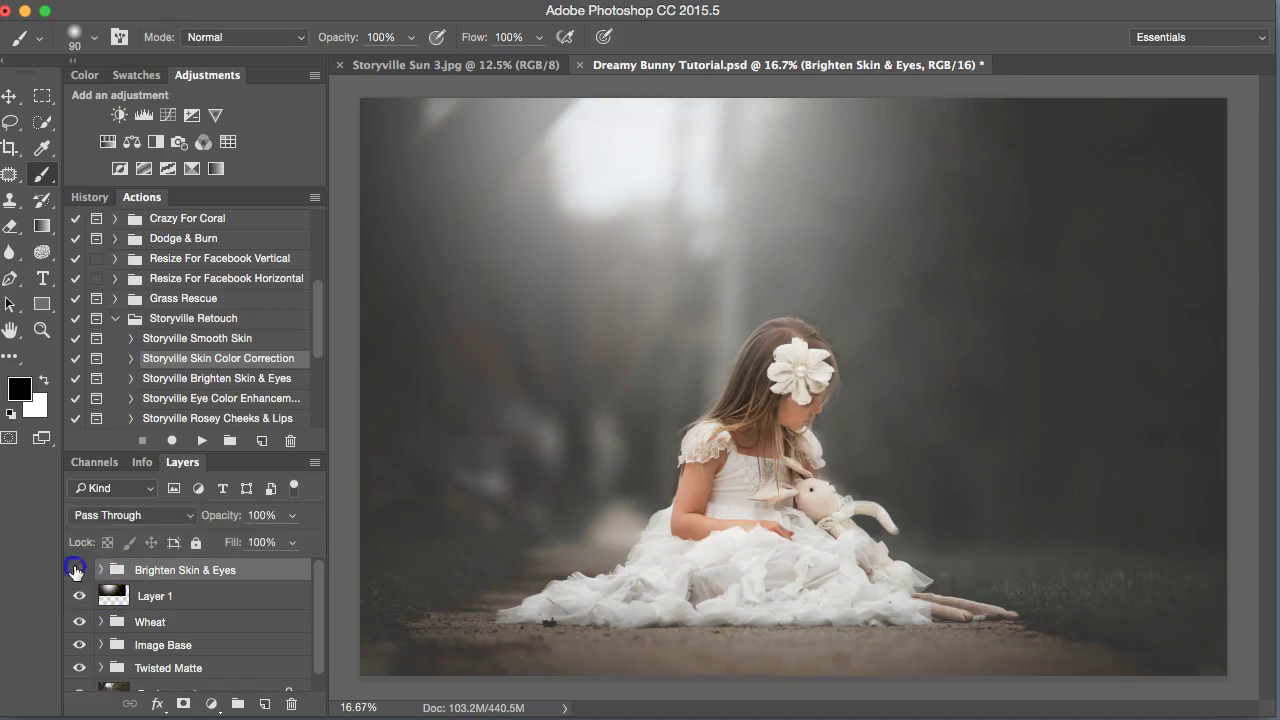
{"action": "left_click", "coordinate": [75, 570]}
{"action": "left_click", "coordinate": [79, 570]}
{"action": "left_click_drag", "start_coordinate": [214, 508], "coordinate": [130, 532]}
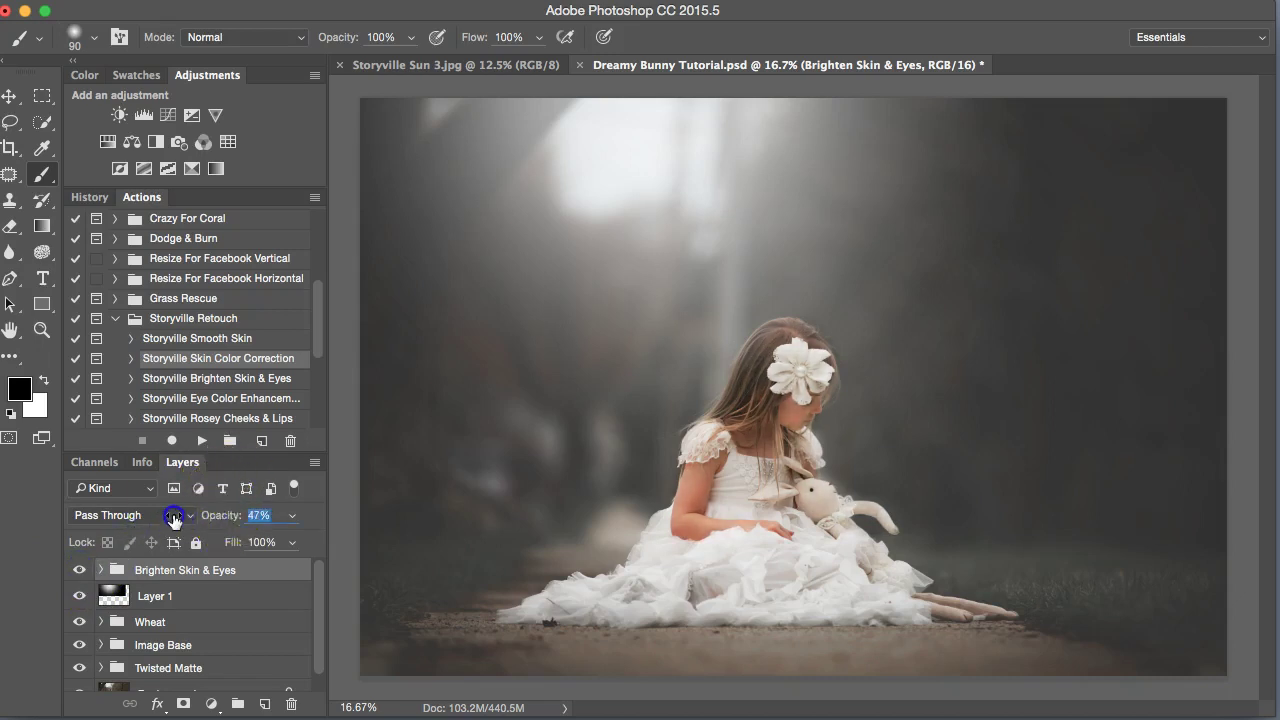
{"action": "left_click_drag", "start_coordinate": [319, 612], "coordinate": [337, 662]}
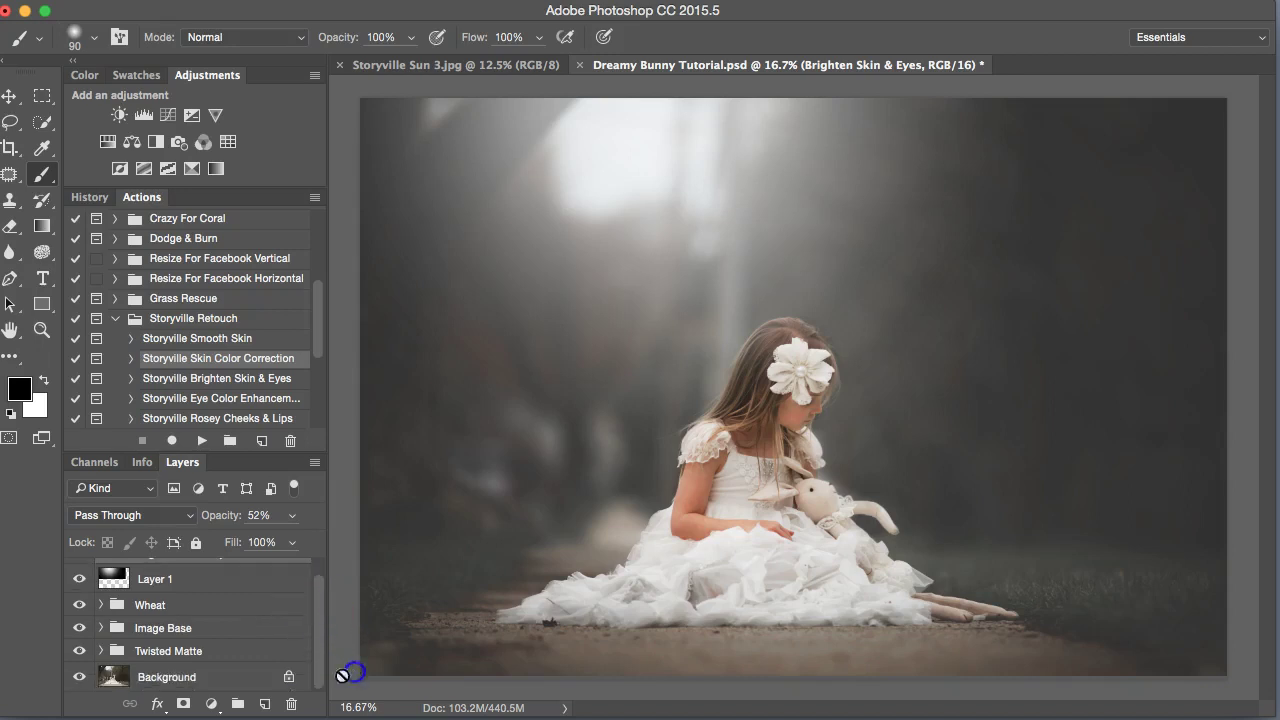
Gather Layer 1 through Twisted Matte into Group 1, then compare before/after, leaving Group 1 hidden.
{"action": "left_click", "coordinate": [180, 660]}
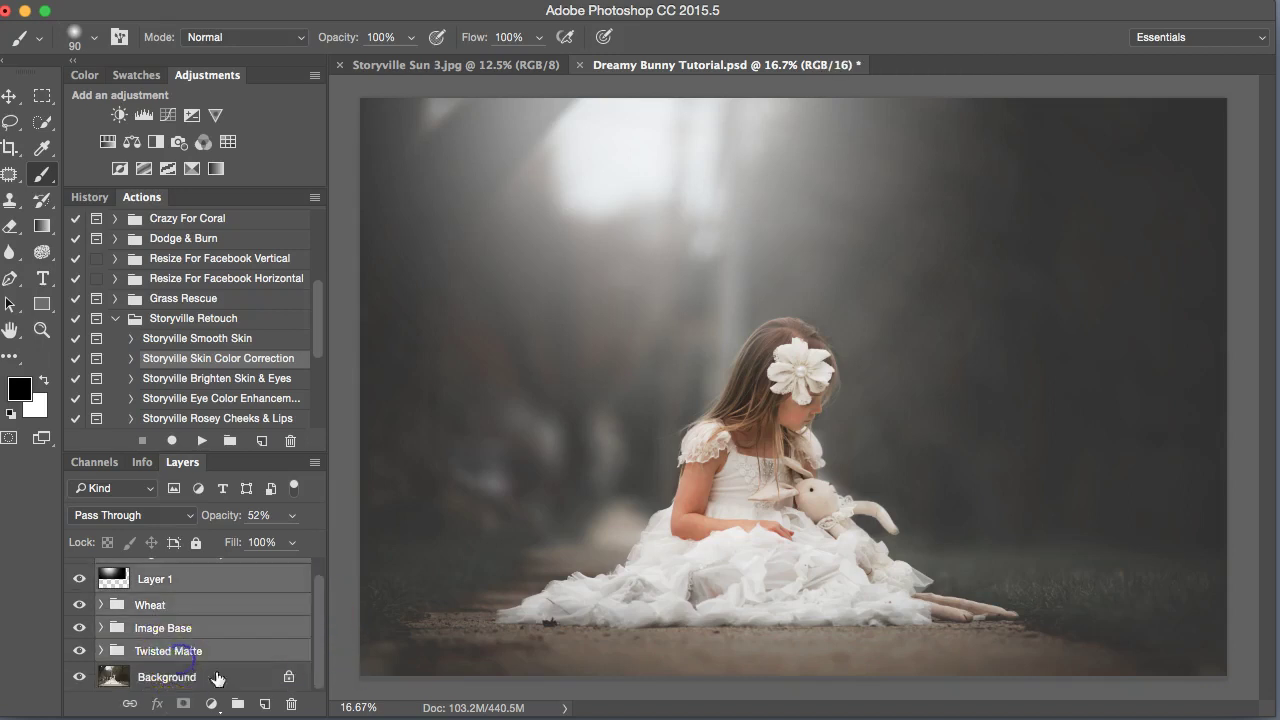
{"action": "left_click_drag", "start_coordinate": [240, 705], "coordinate": [240, 705]}
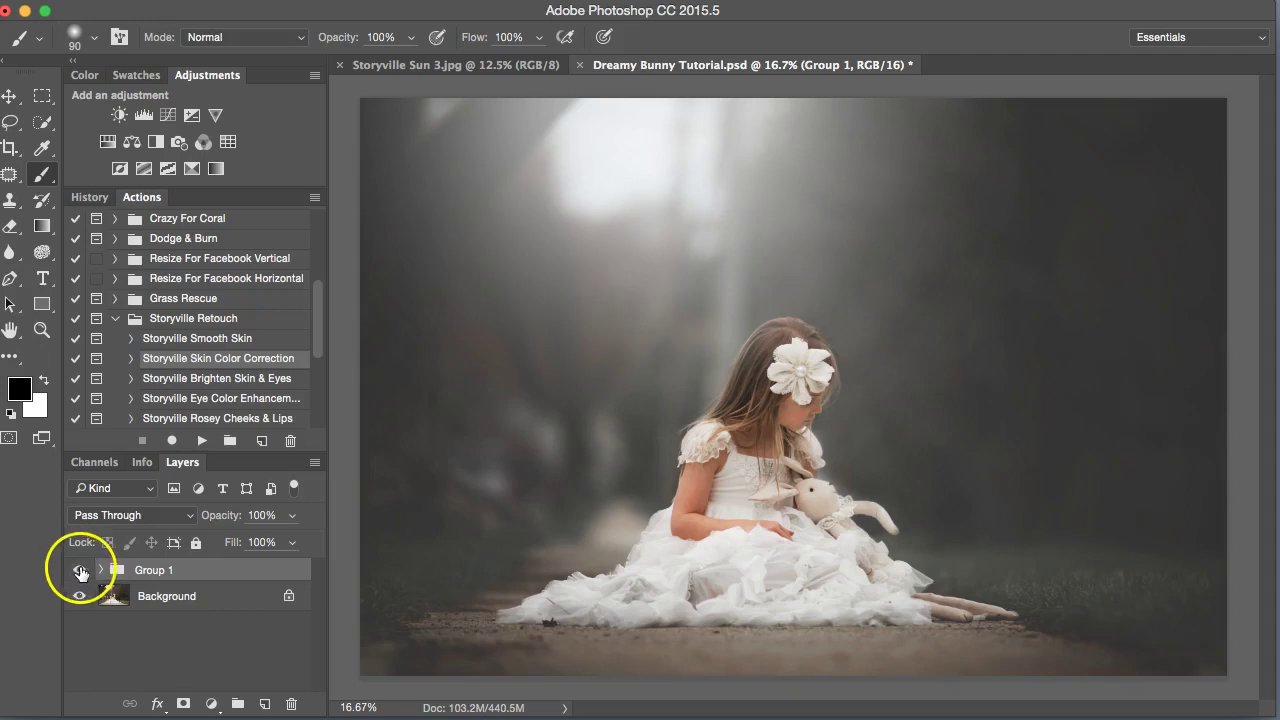
{"action": "left_click", "coordinate": [79, 570]}
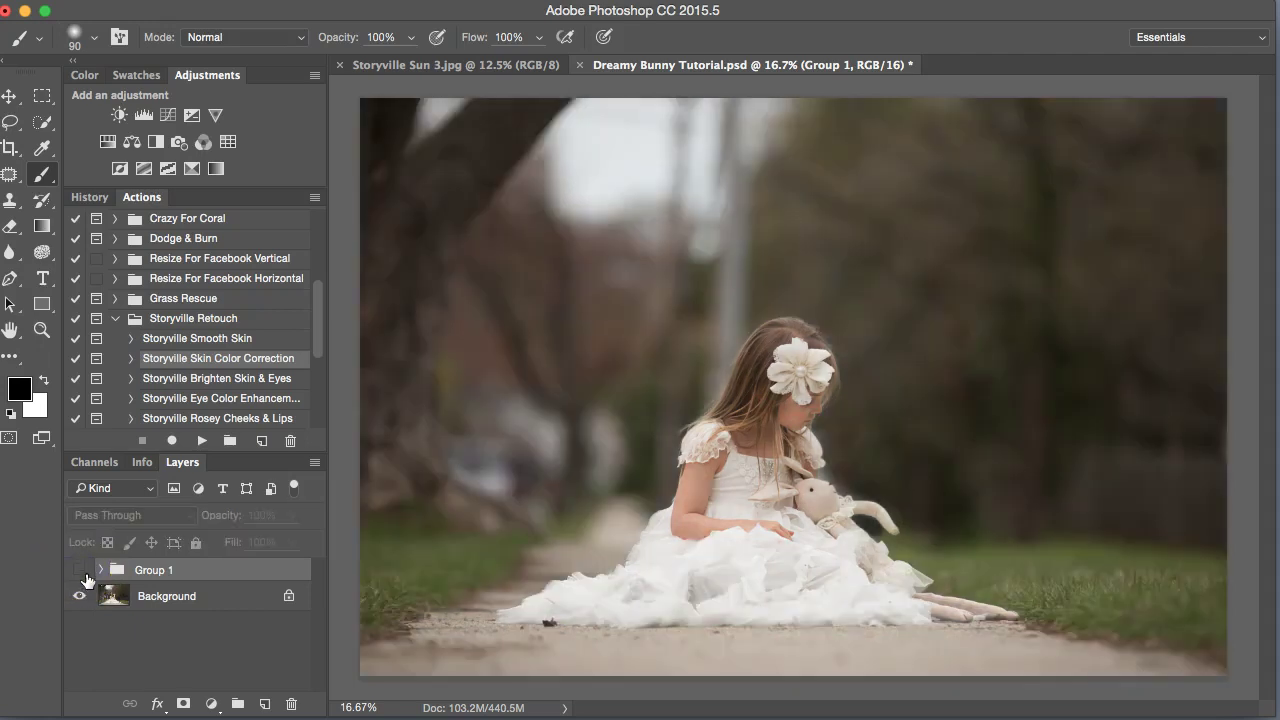
{"action": "left_click", "coordinate": [80, 570]}
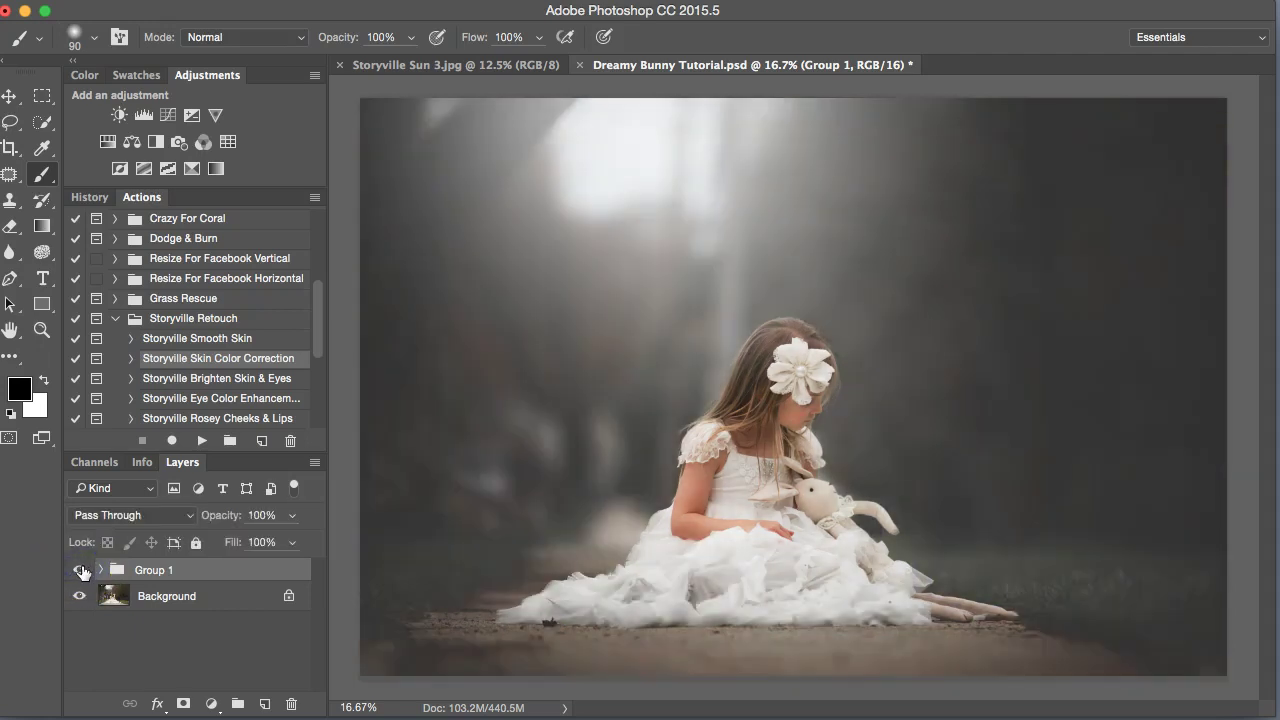
{"action": "left_click", "coordinate": [80, 570]}
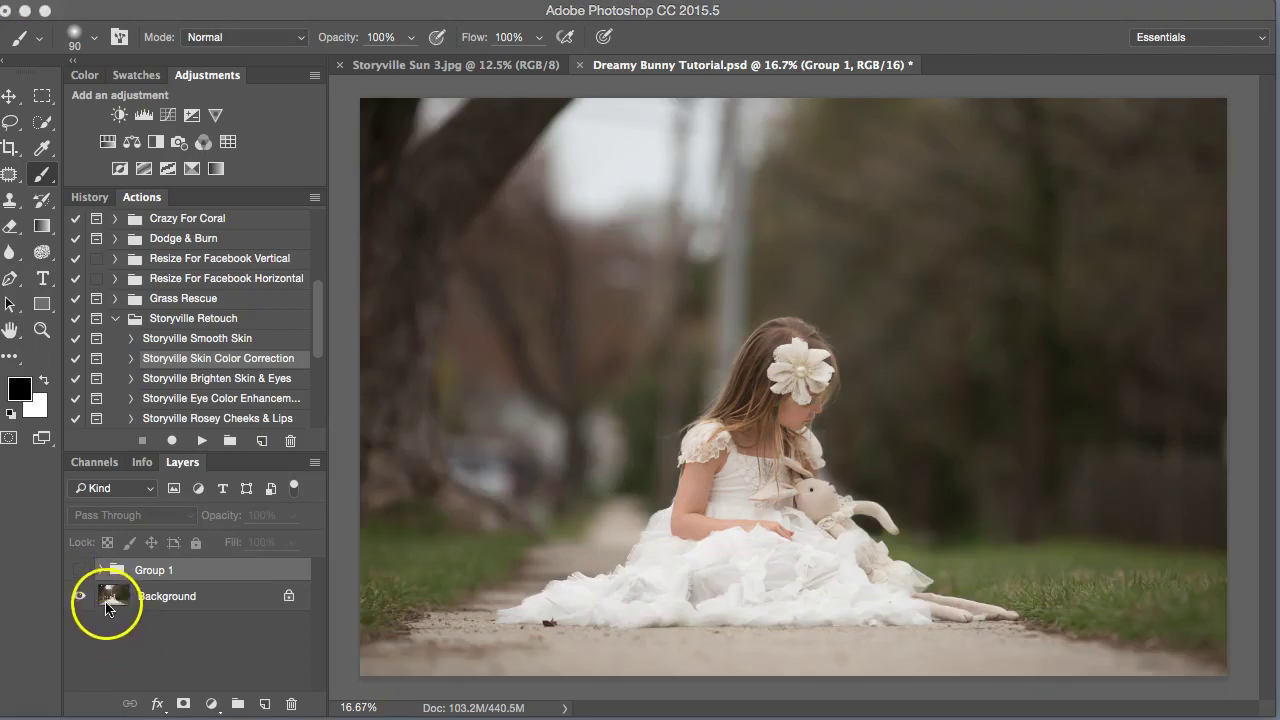